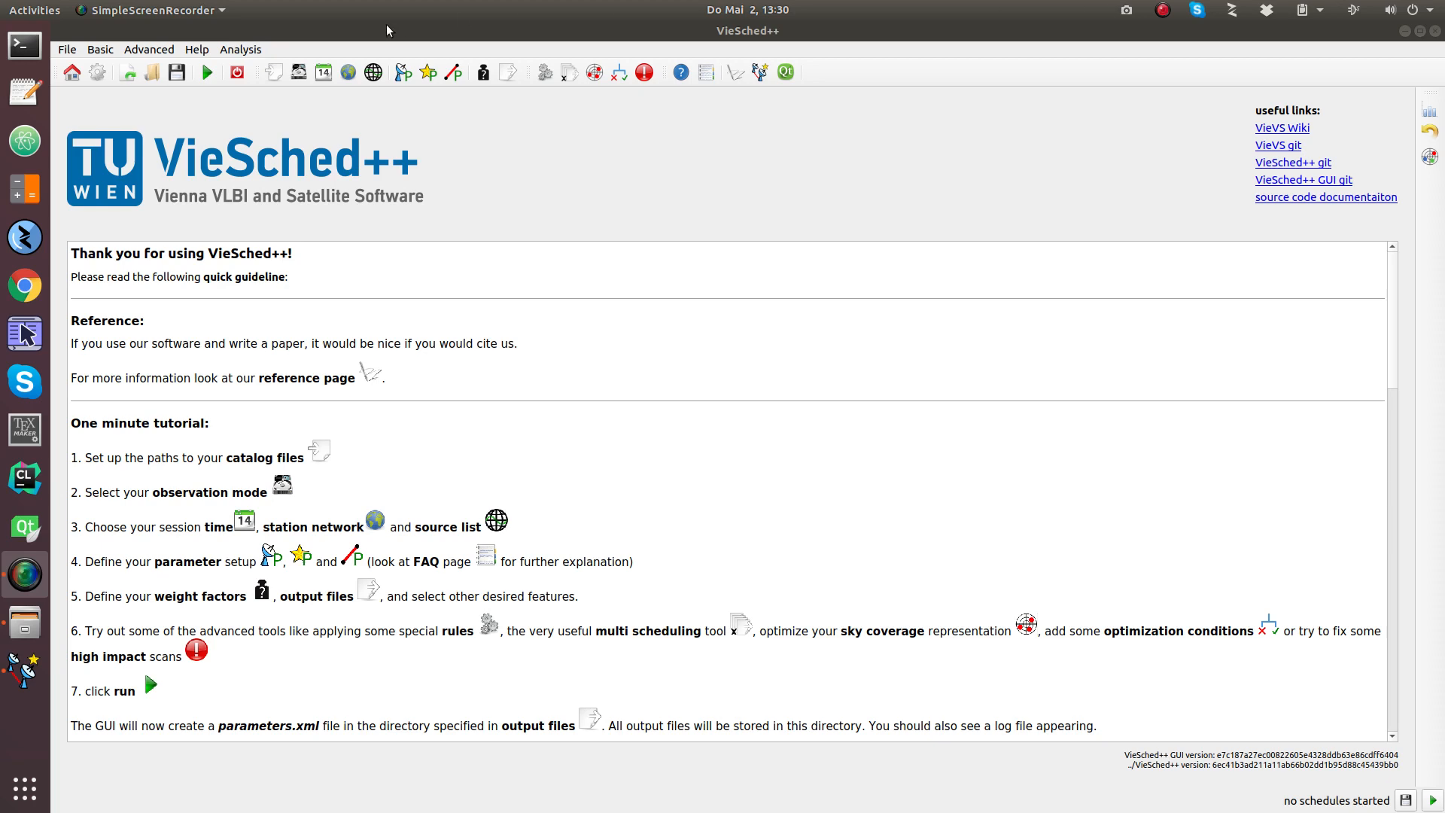
# Step: Show the catalog file paths page listing the antenna, source, flux and observing-mode catalogs
pyautogui.click(274, 74)
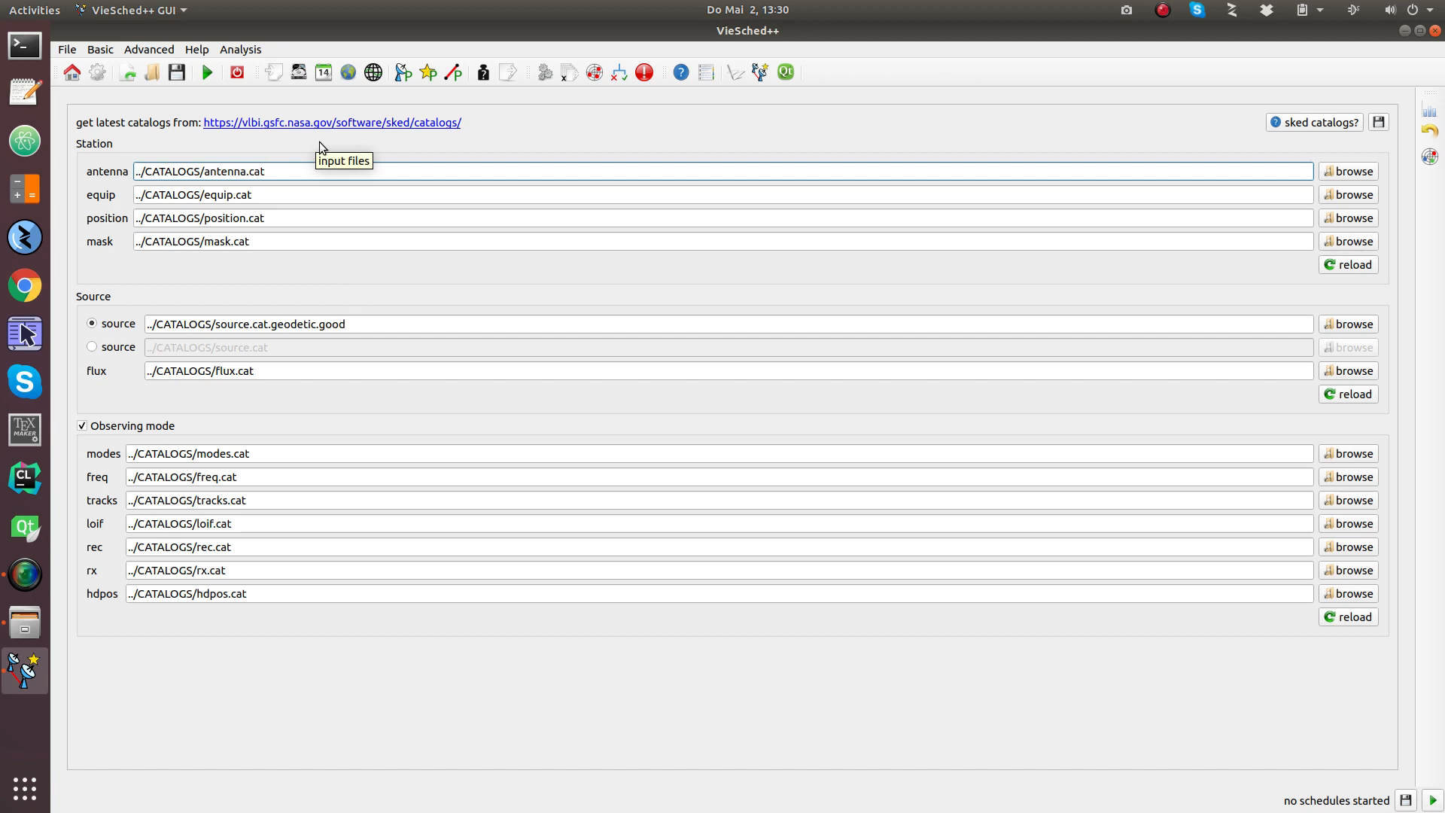
# Step: Keep observing mode 1024-16(AU) and set minimum SNR to 22 for X band and 17 for S band
pyautogui.click(299, 72)
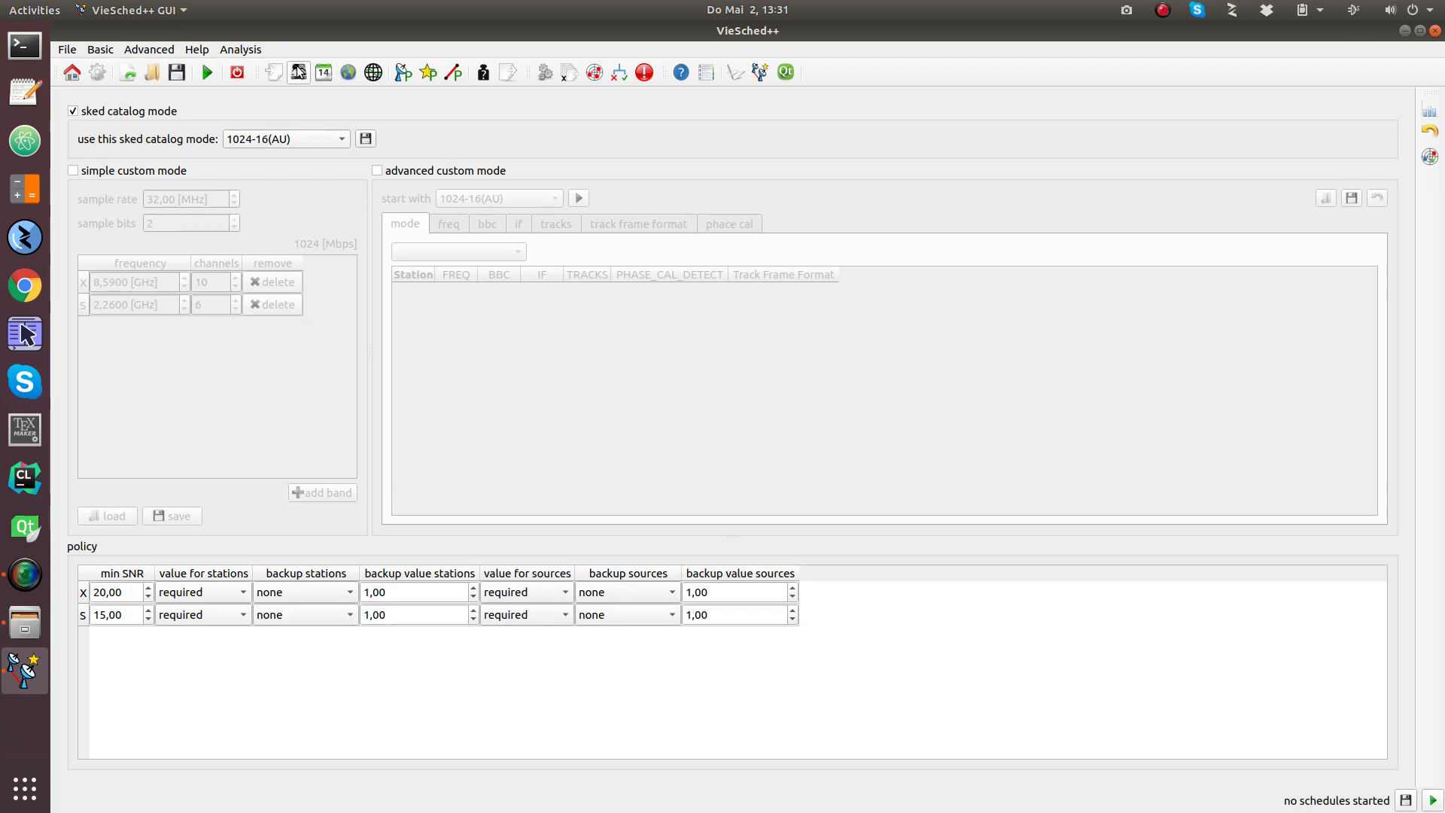
pyautogui.click(300, 138)
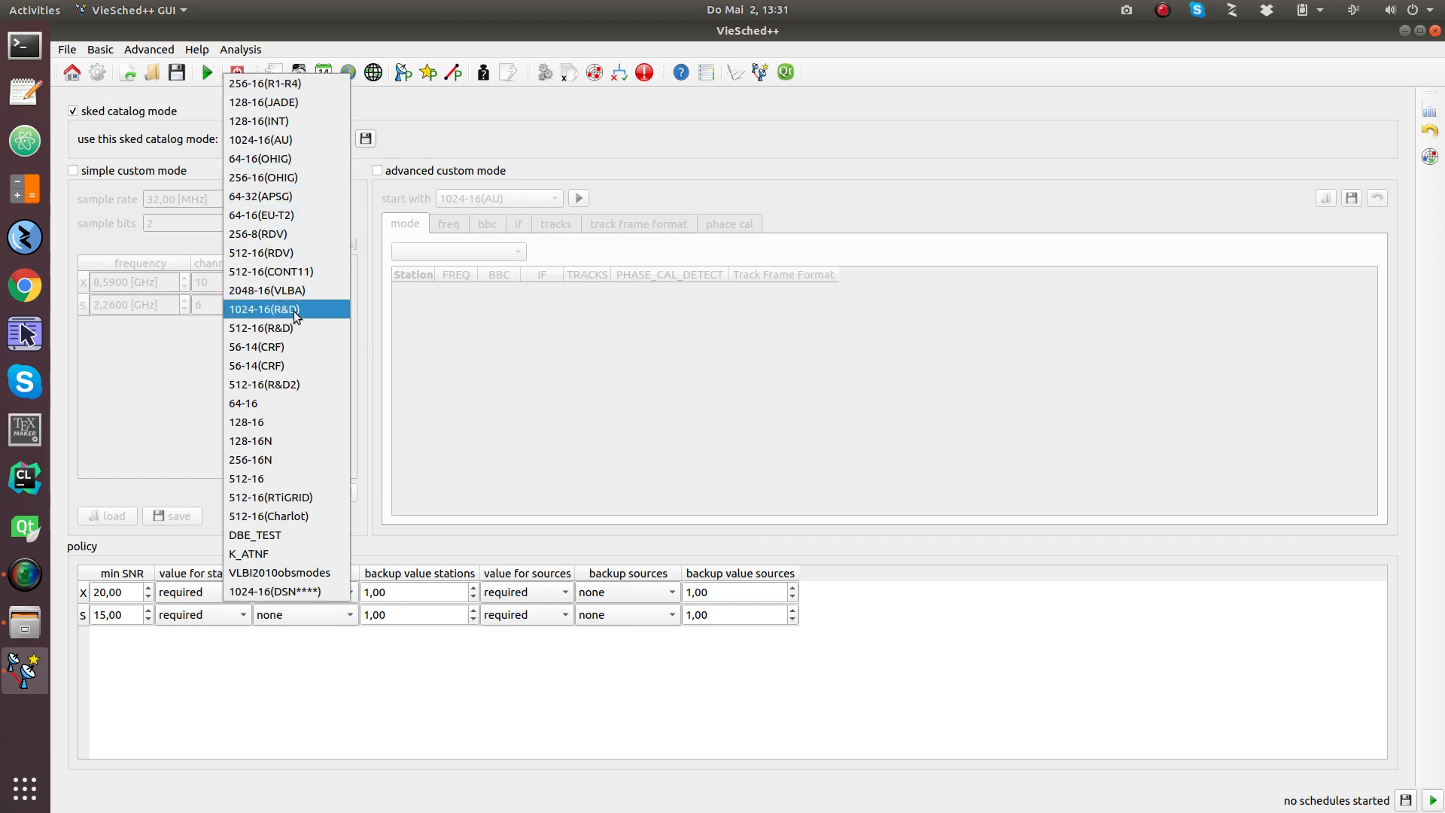
pyautogui.click(265, 141)
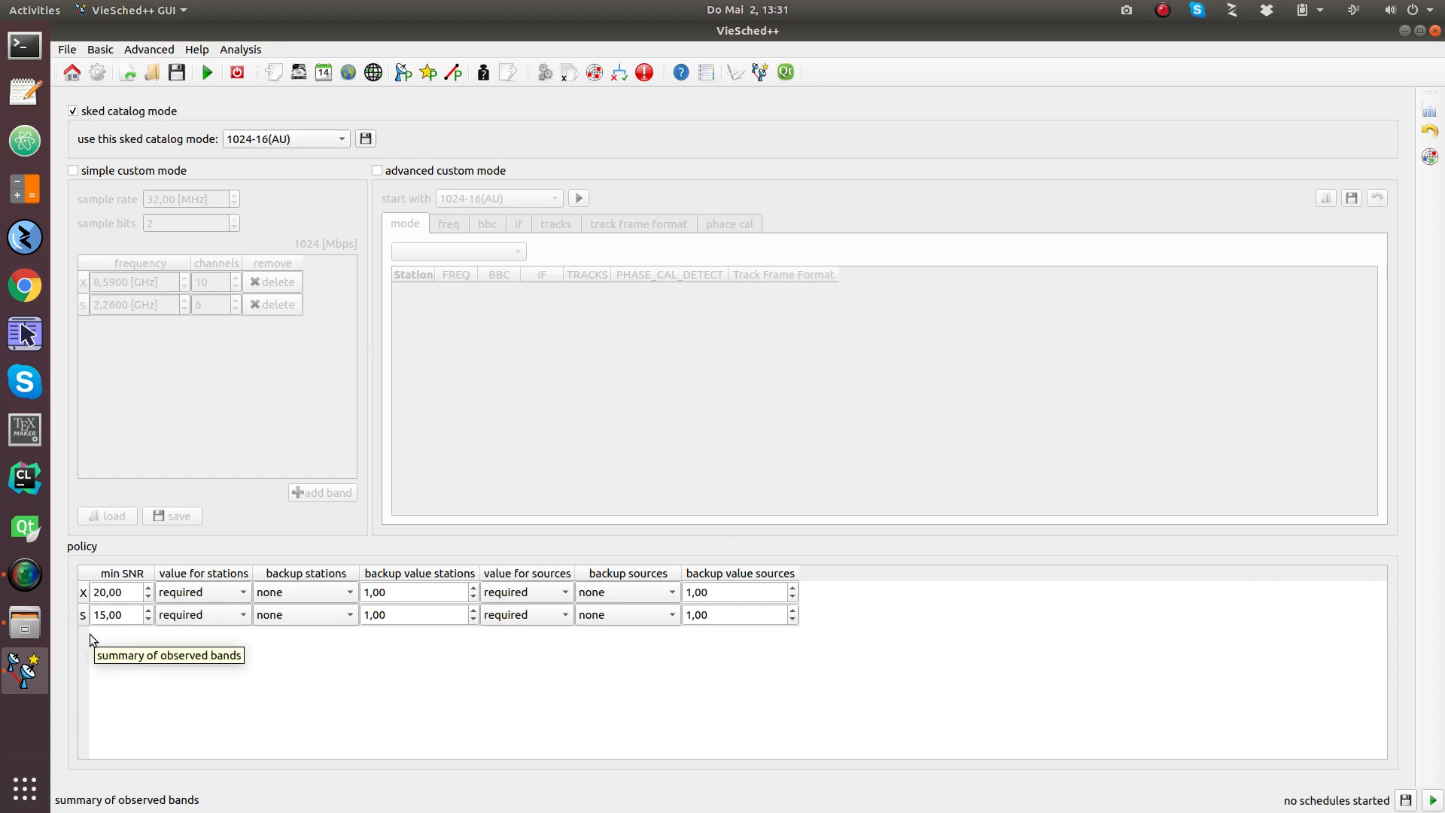
pyautogui.click(124, 594)
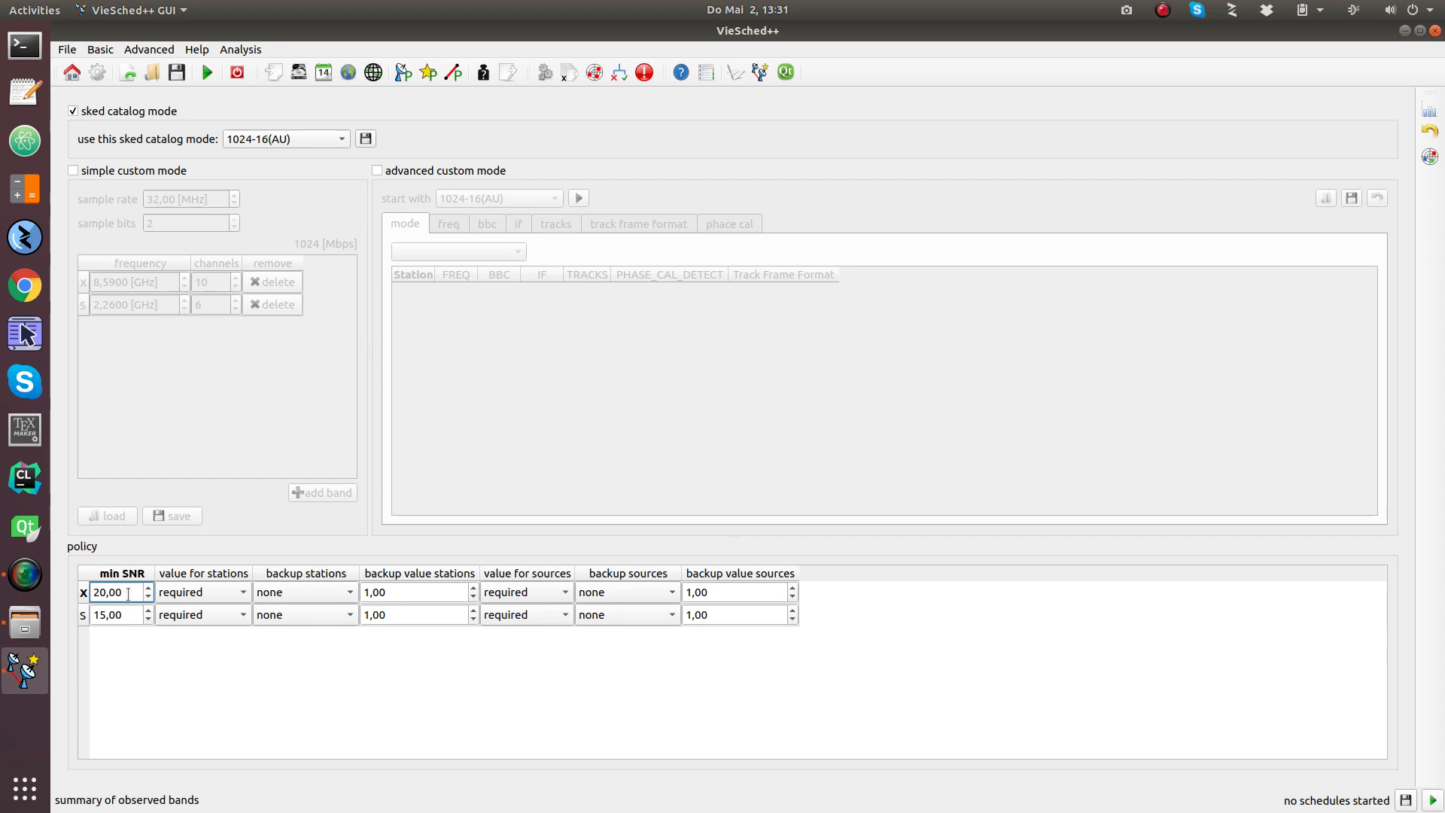
pyautogui.scroll(1, 128, 594)
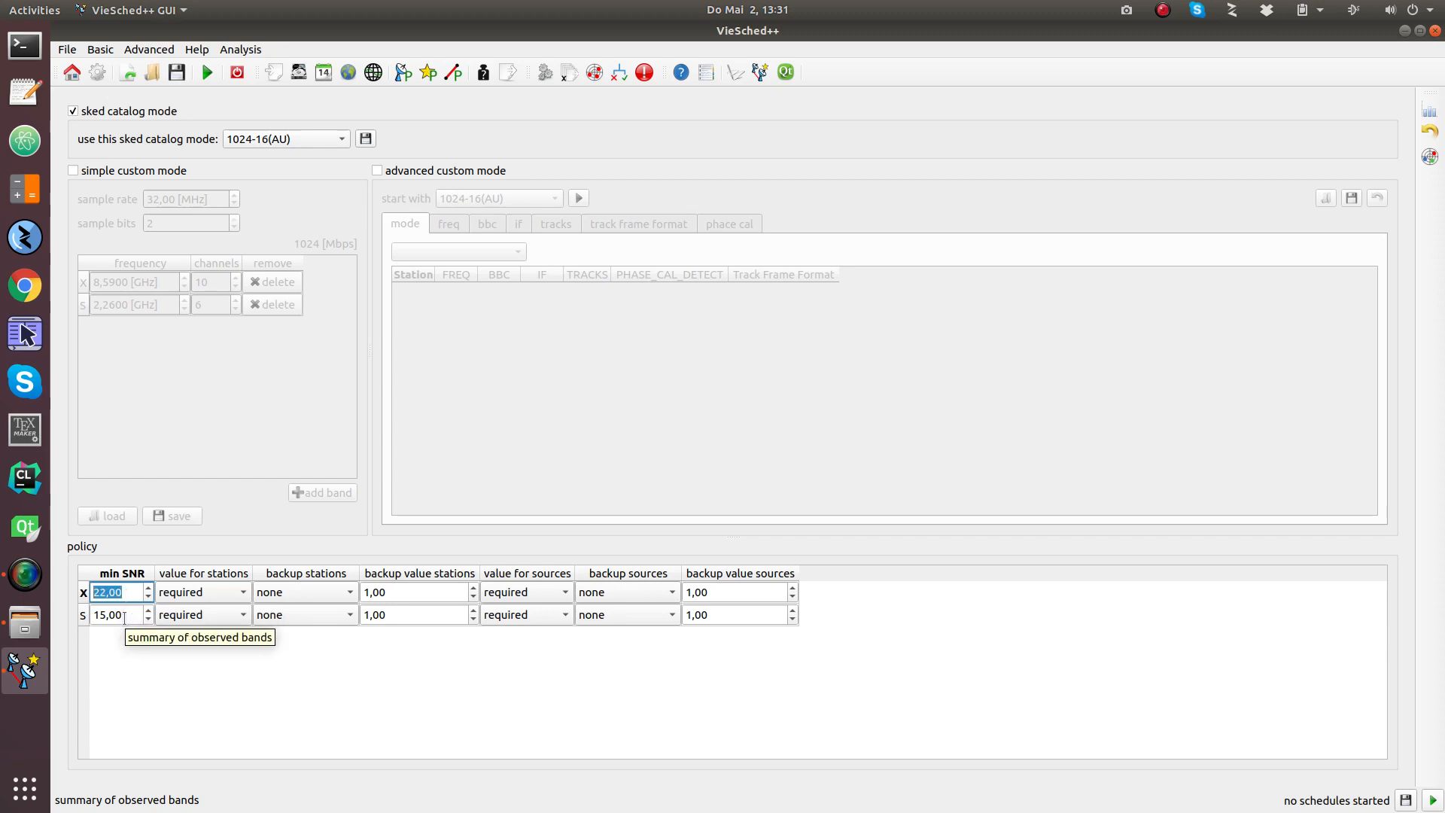
pyautogui.click(125, 617)
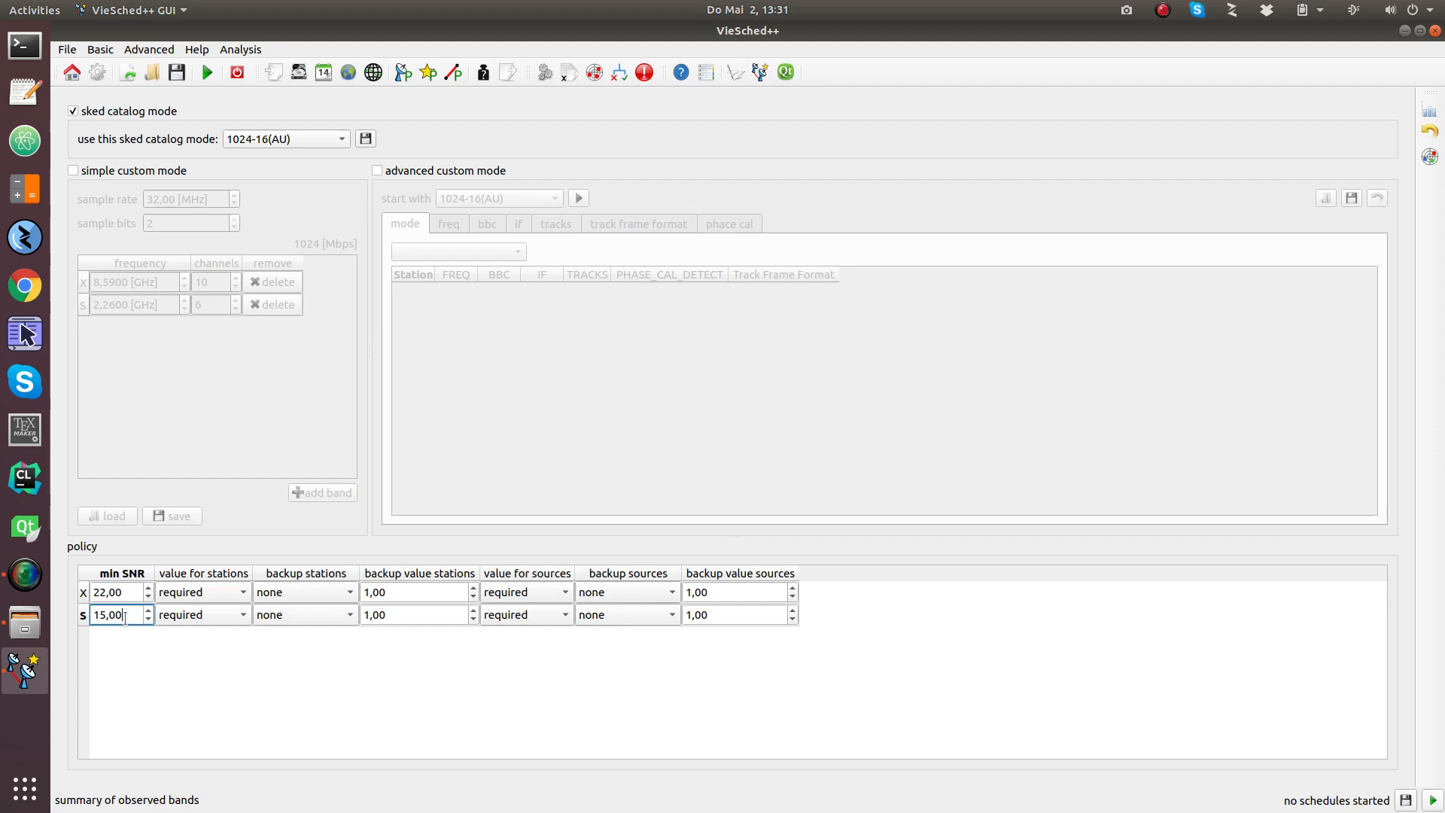
pyautogui.scroll(1, 125, 617)
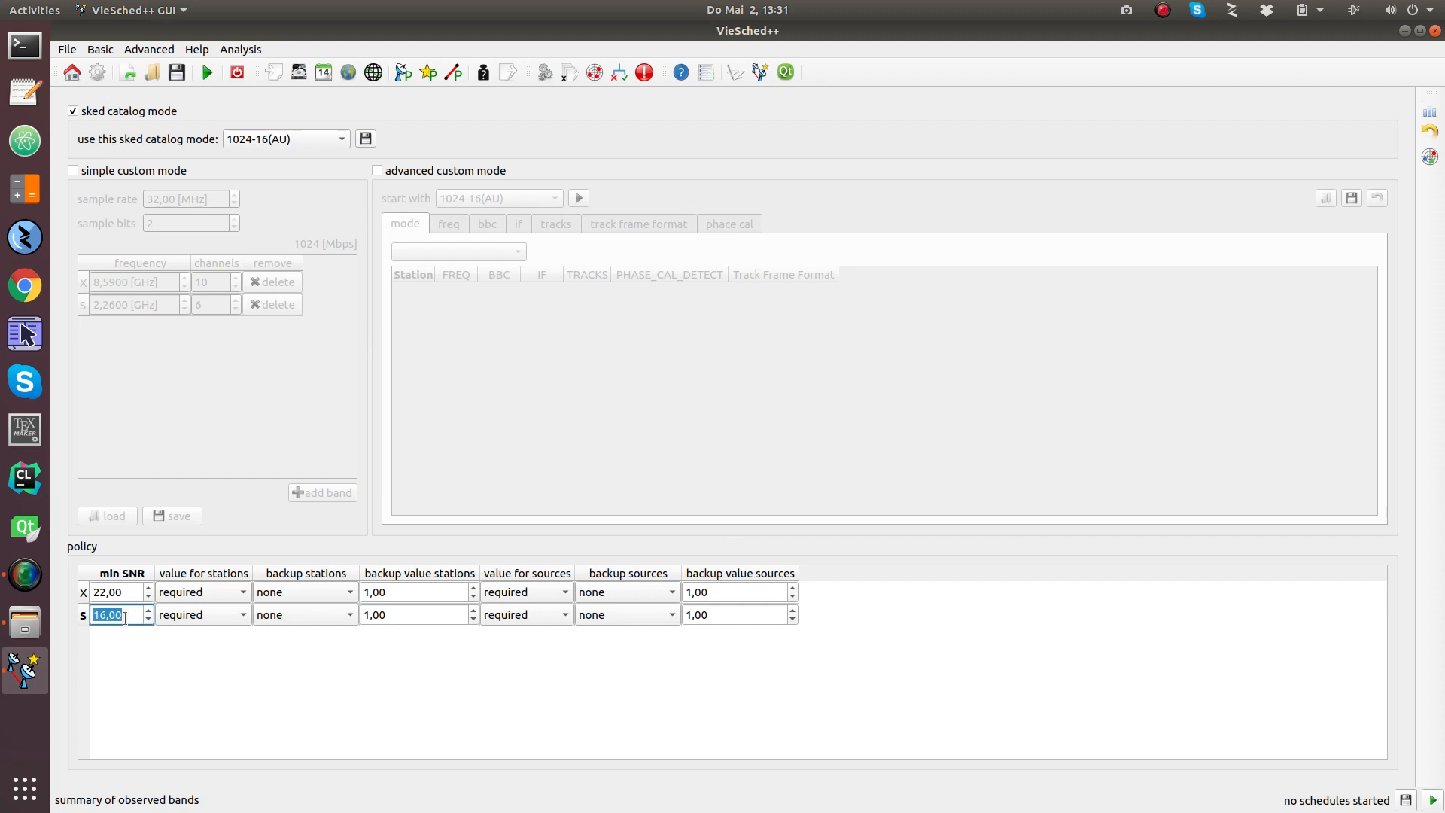
pyautogui.click(134, 661)
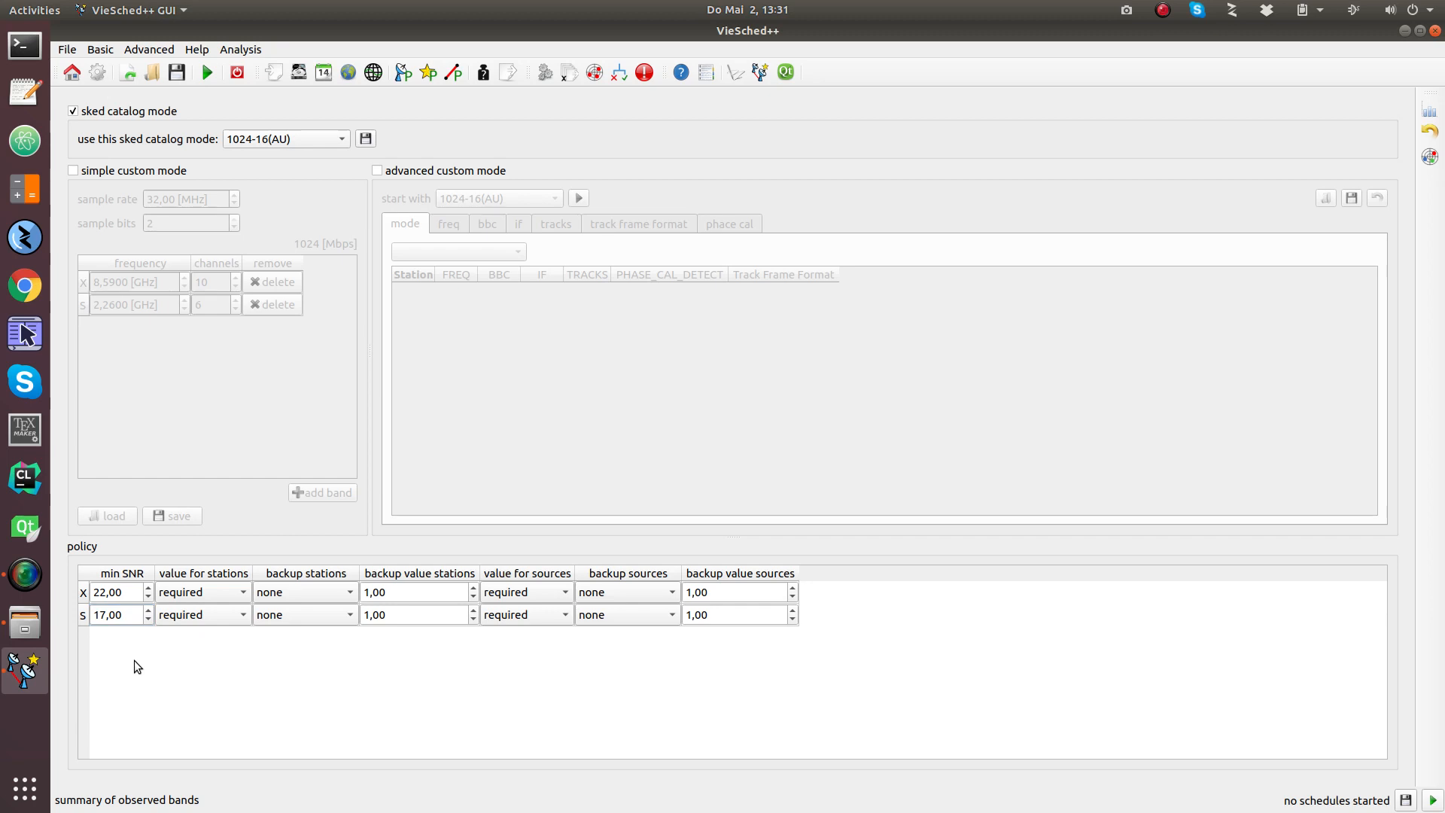
# Step: From the general session settings, follow the 'master' link to the IVS VLBI Schedule Index page
pyautogui.click(325, 73)
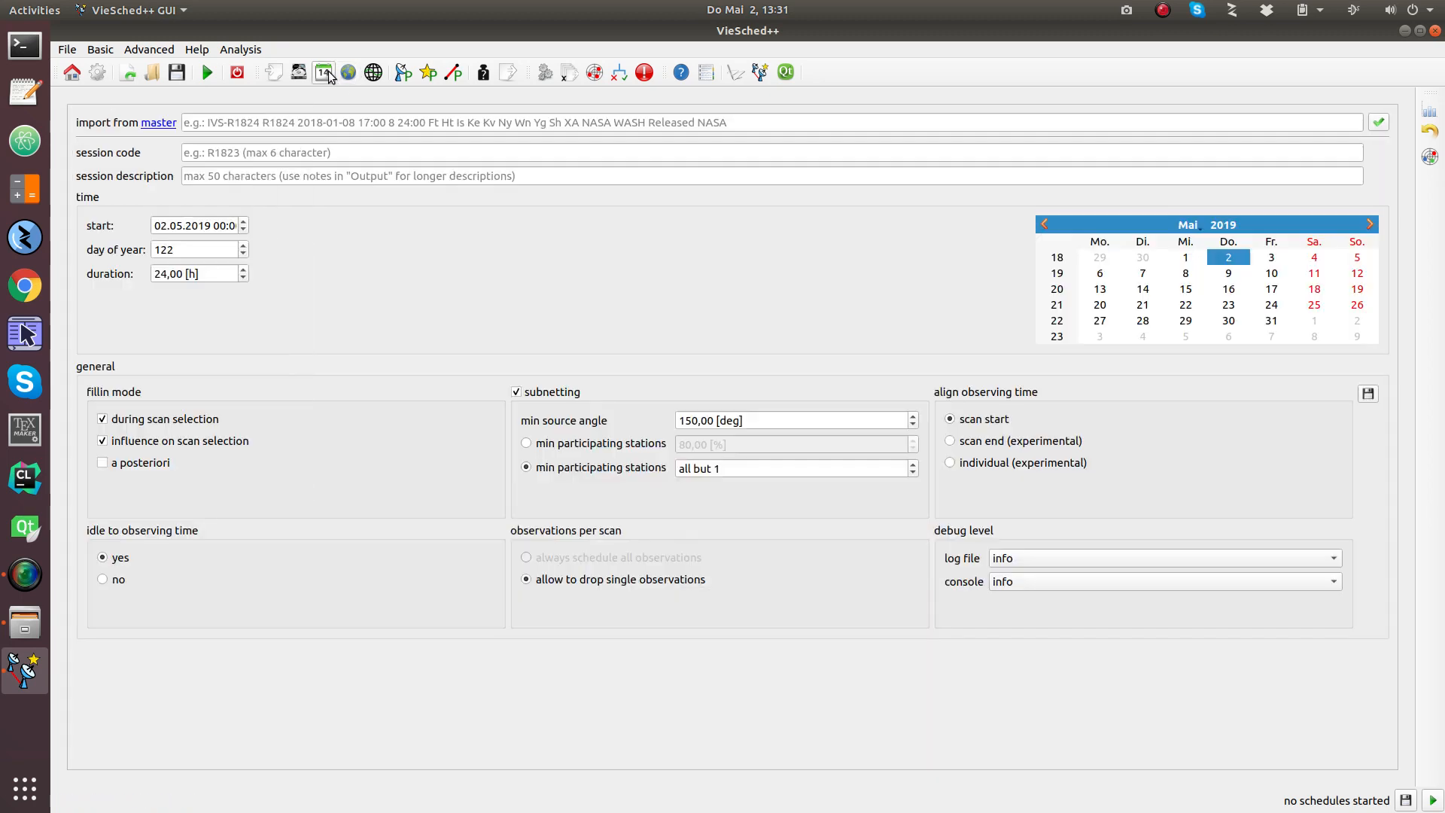
pyautogui.click(149, 126)
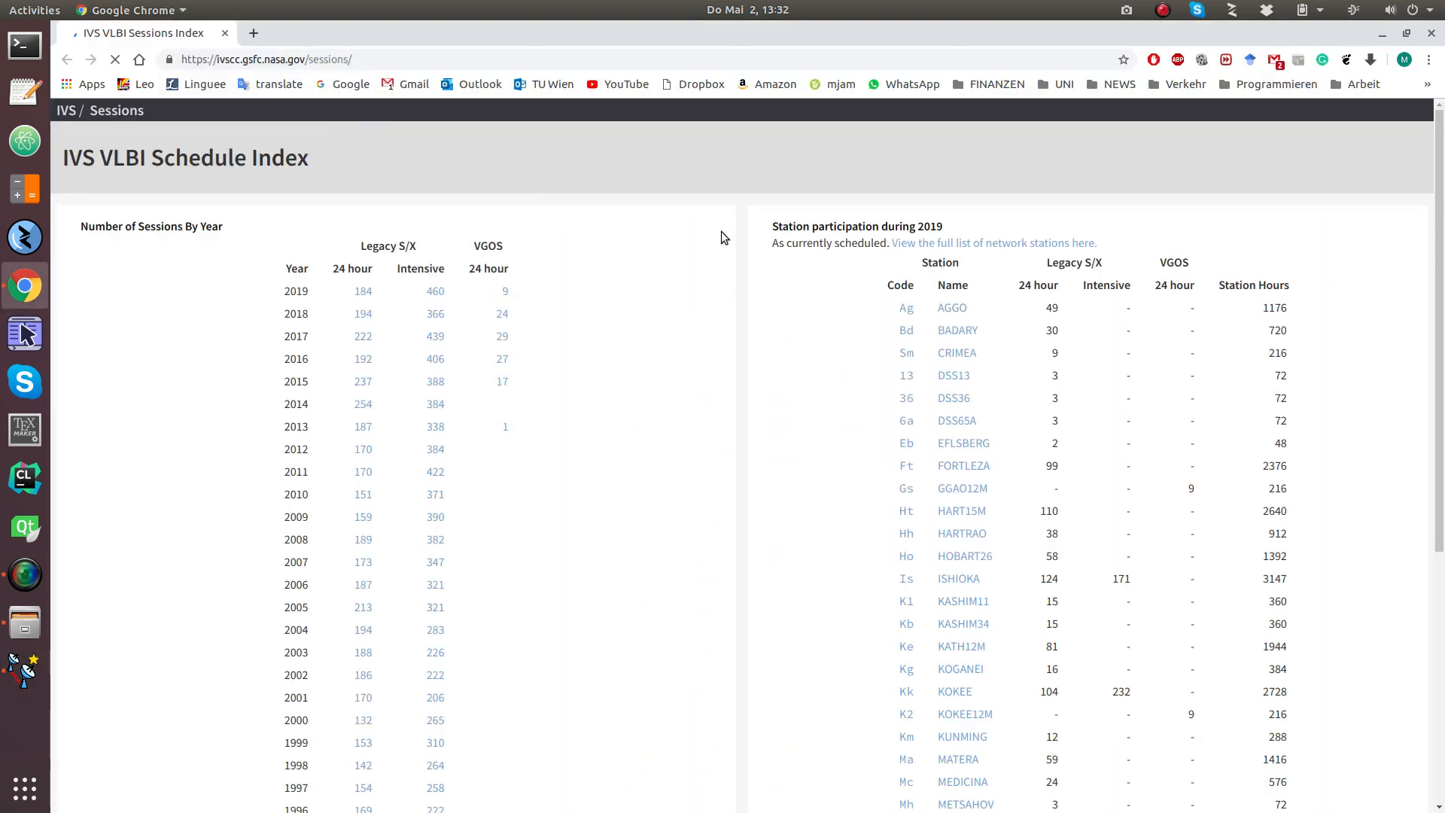
pyautogui.click(434, 292)
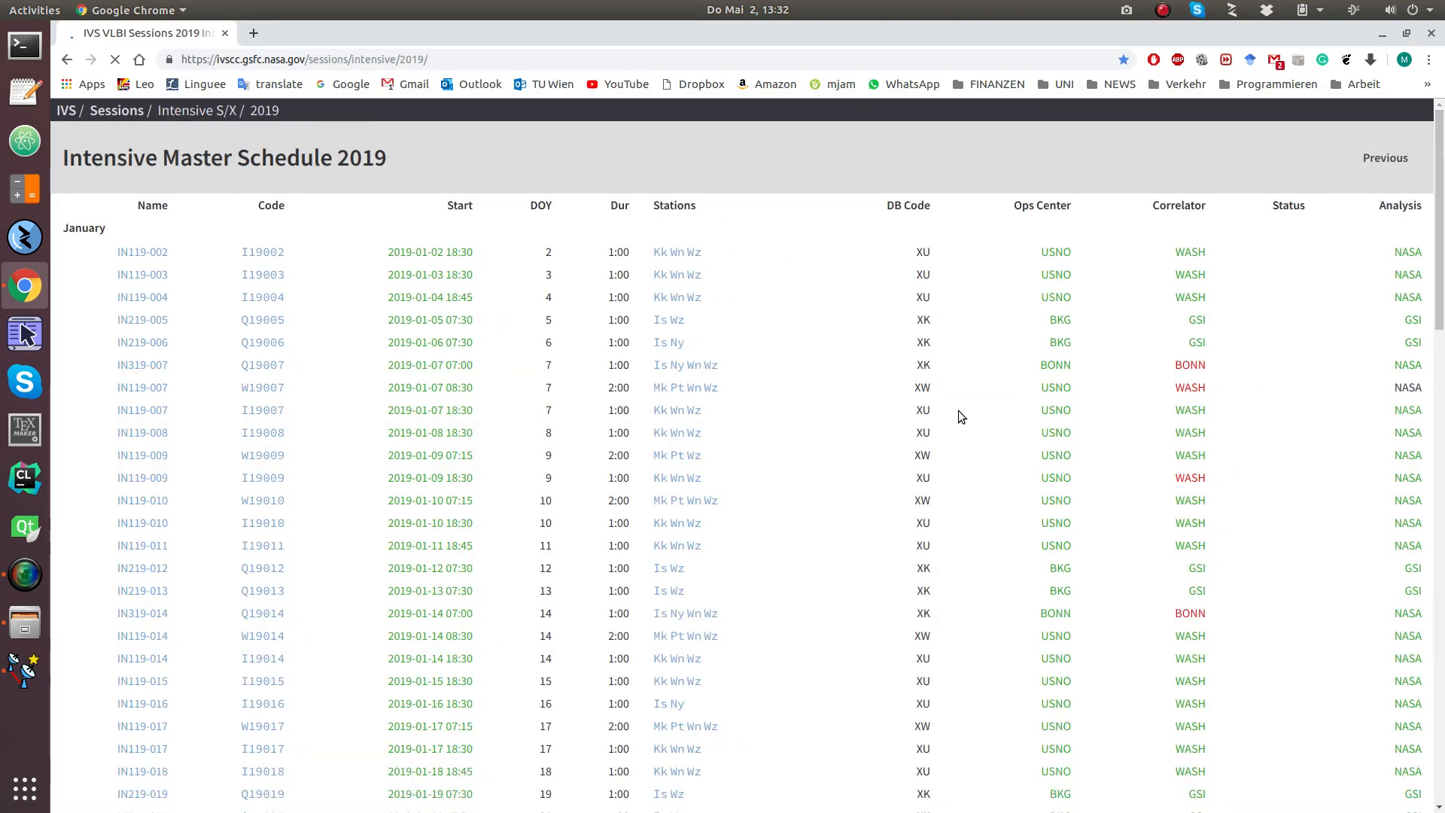
pyautogui.scroll(-1, 1144, 372)
pyautogui.scroll(-20, 1144, 372)
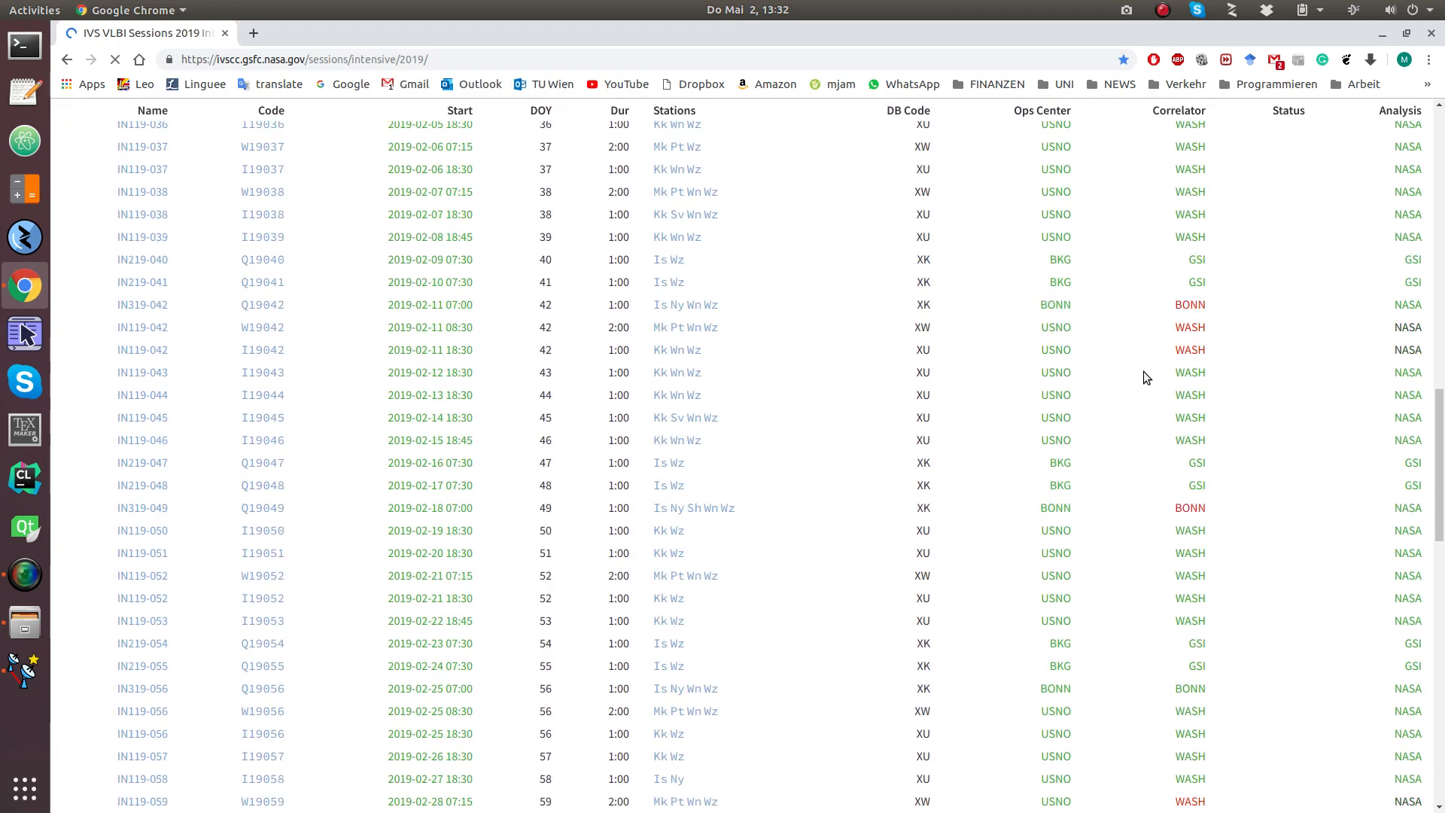
pyautogui.scroll(-20, 1144, 372)
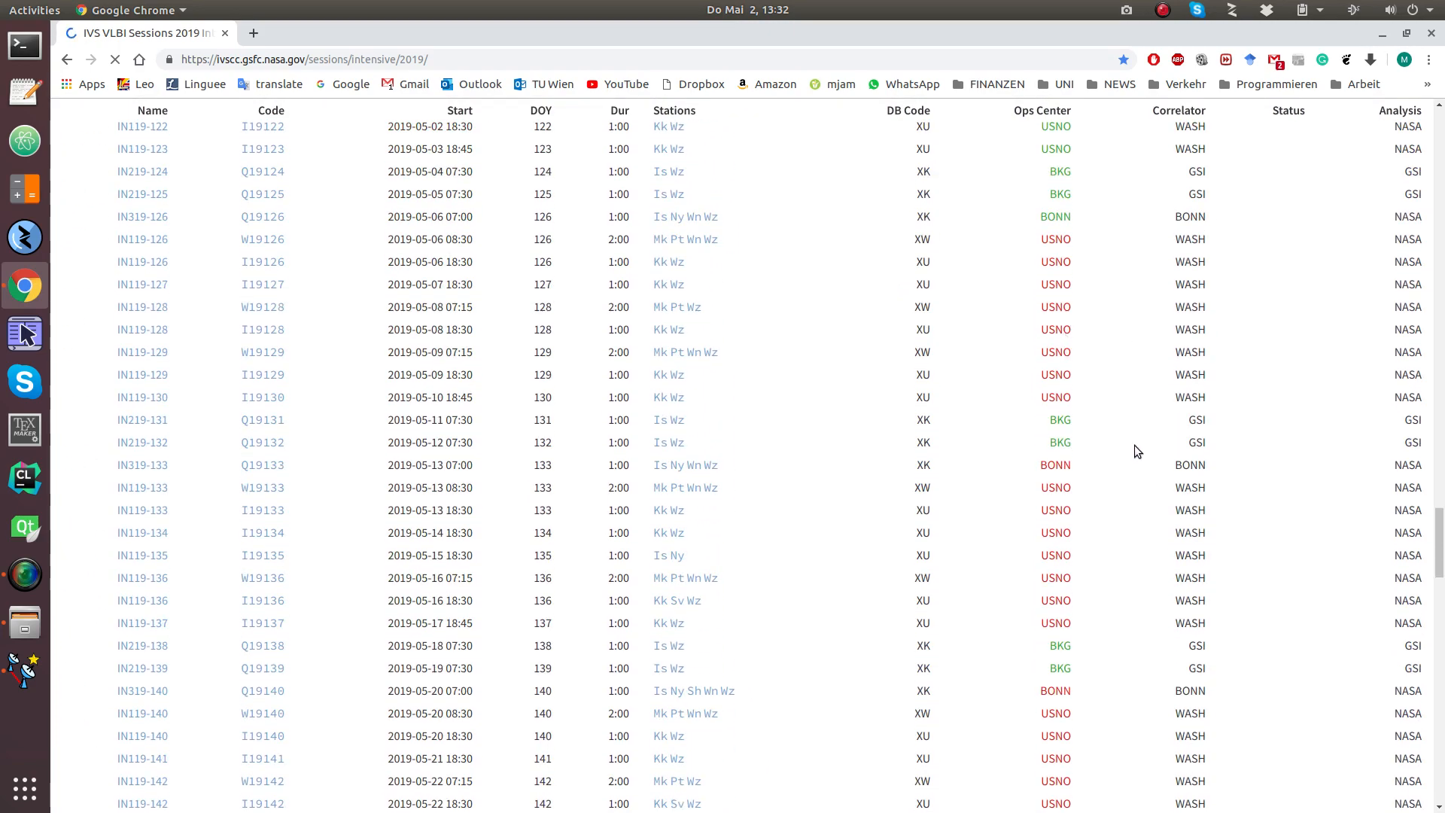
pyautogui.moveTo(1228, 464); pyautogui.dragTo(215, 462)
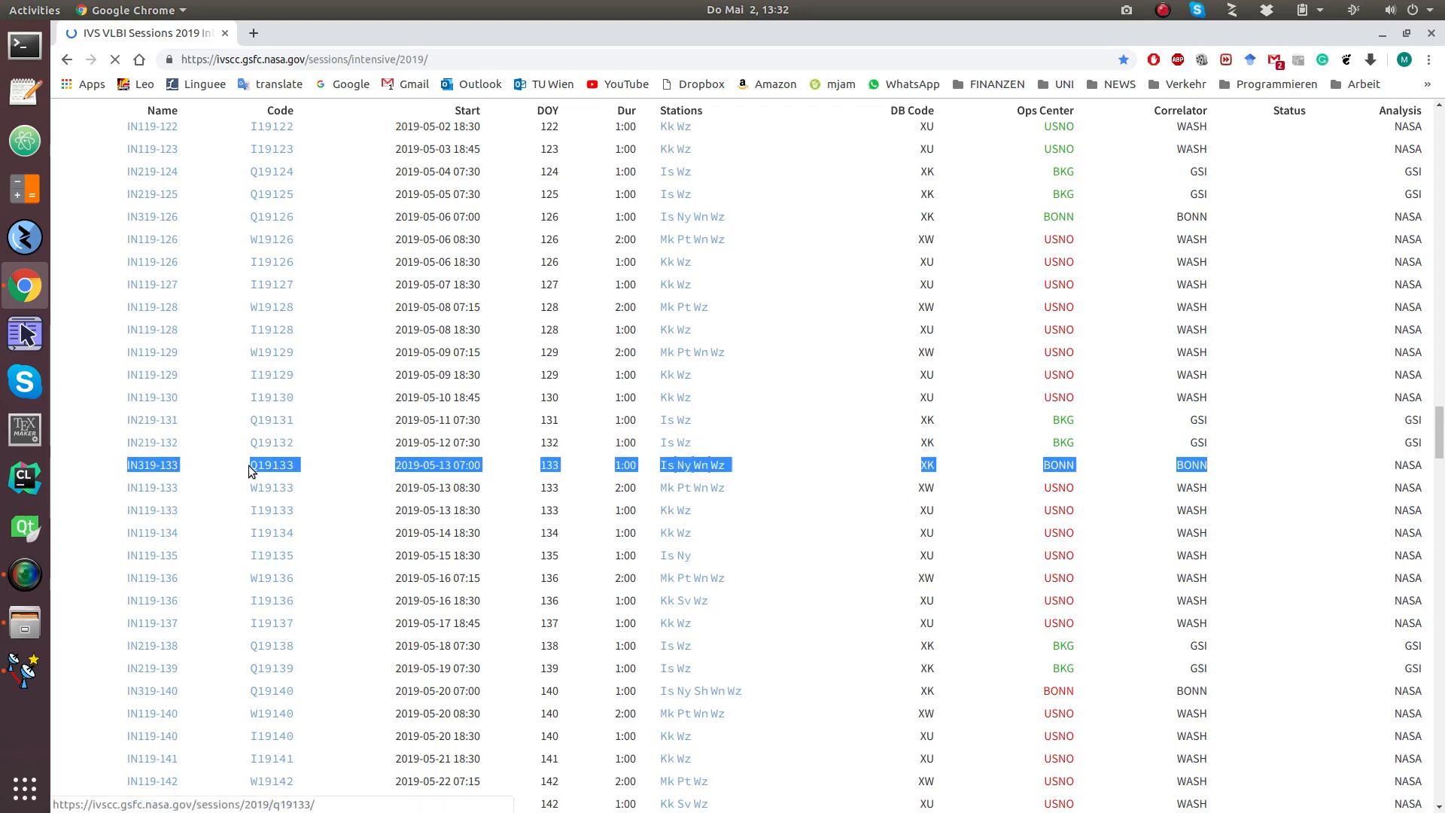
pyautogui.rightClick(457, 464)
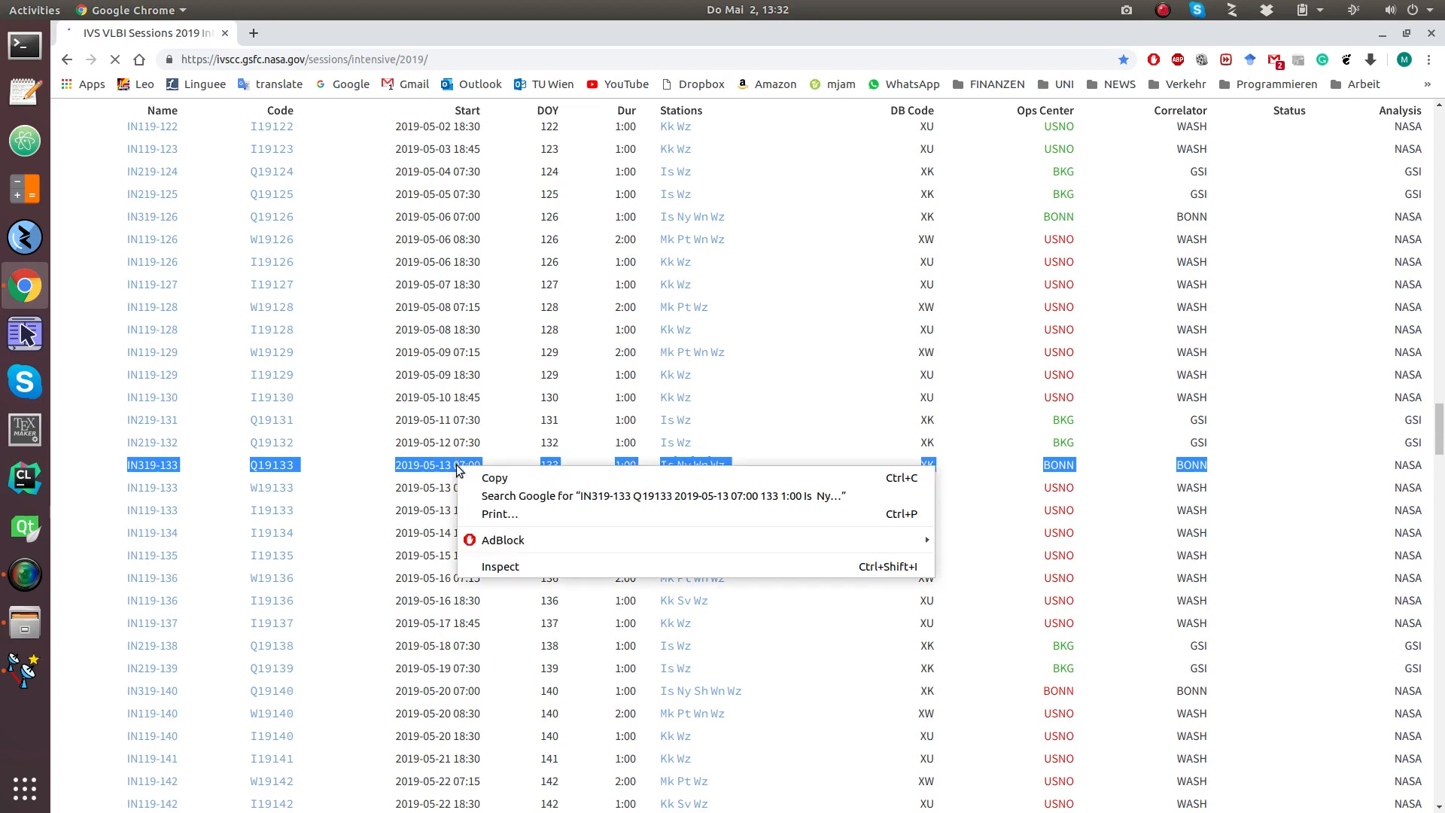
pyautogui.click(494, 479)
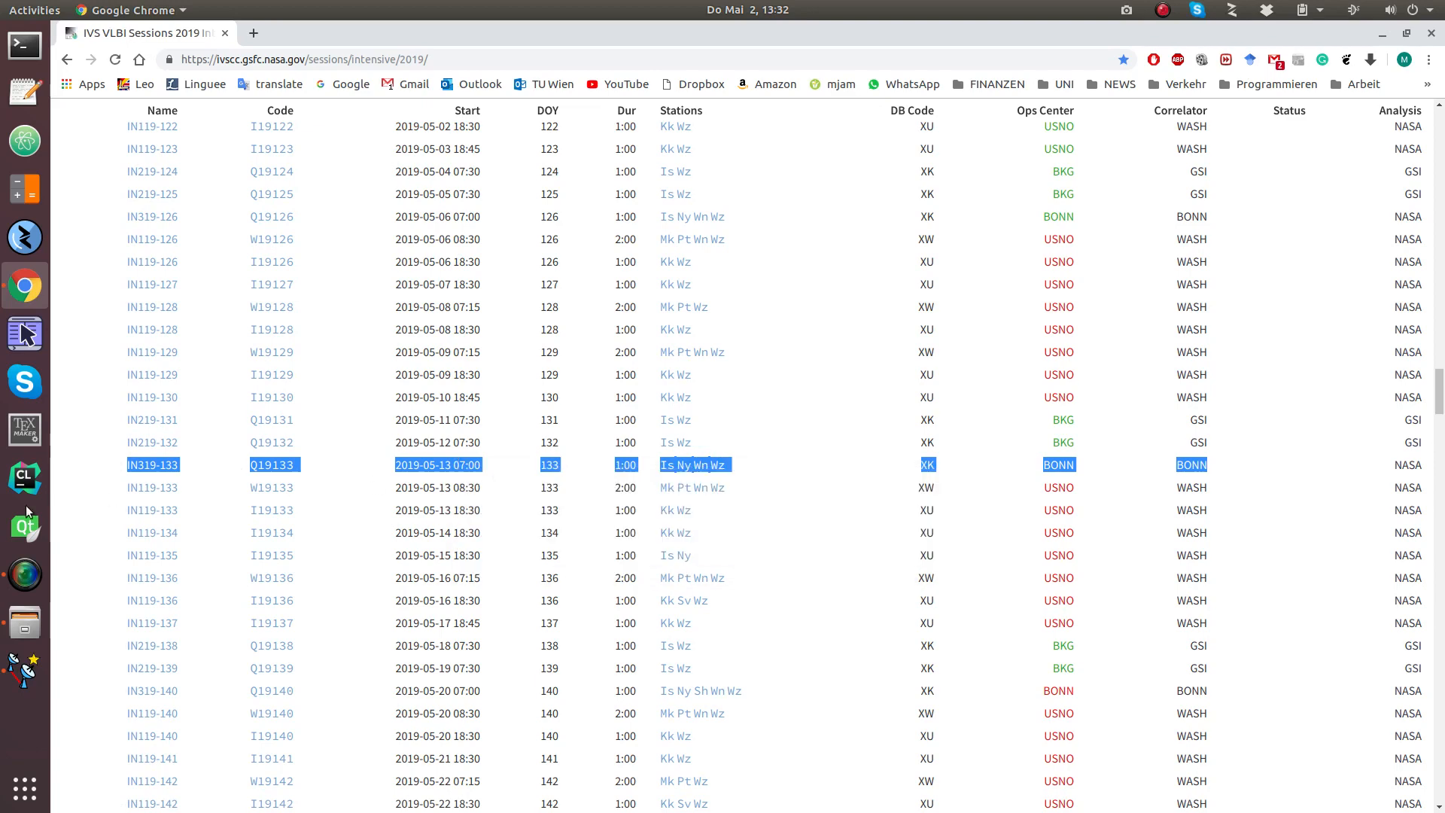
pyautogui.click(25, 670)
# Step: Import session Q19133 (13.05.2019, 1 h) from the pasted row, disable subnetting, and show the station map
pyautogui.rightClick(612, 130)
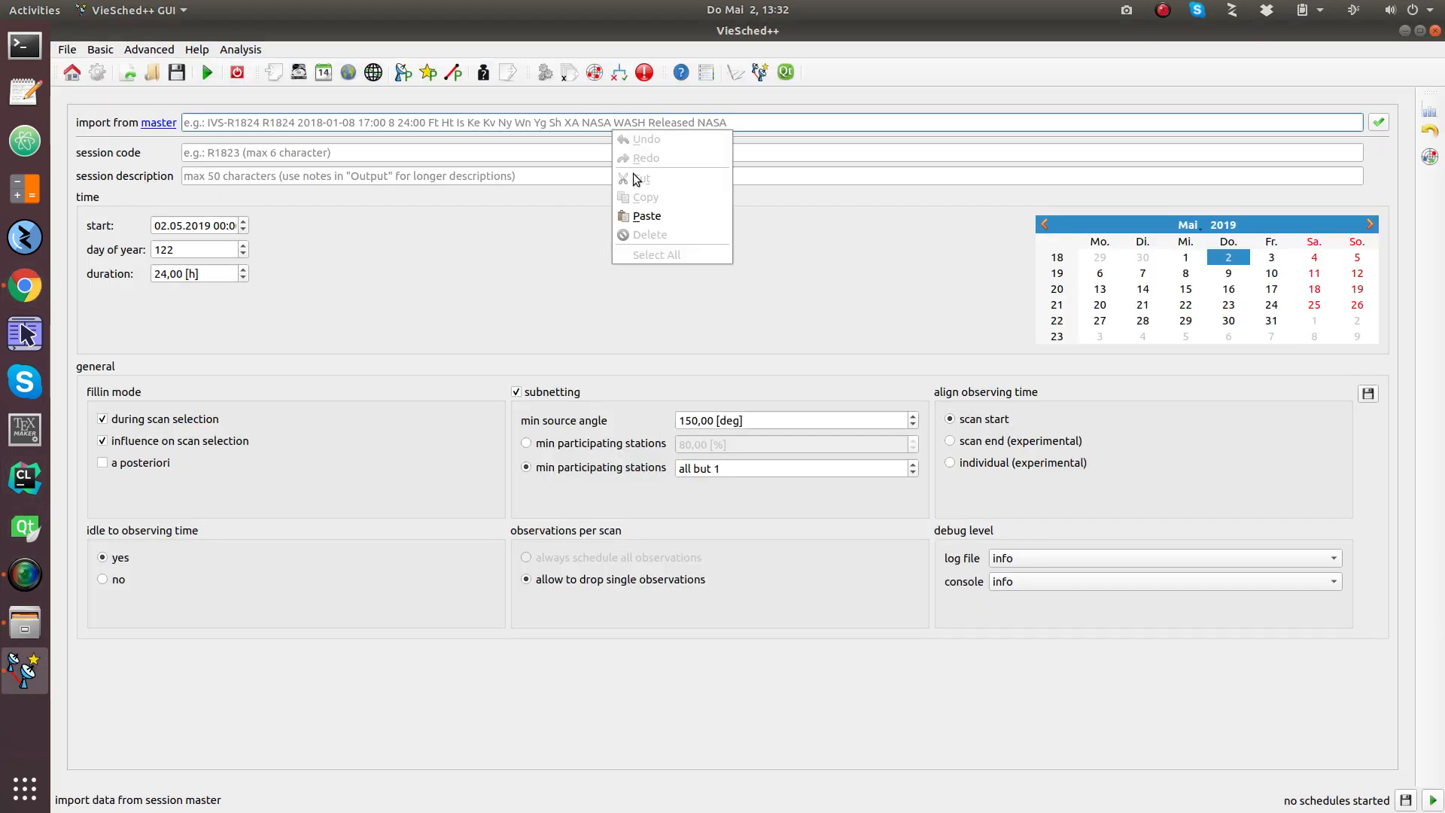
pyautogui.click(663, 215)
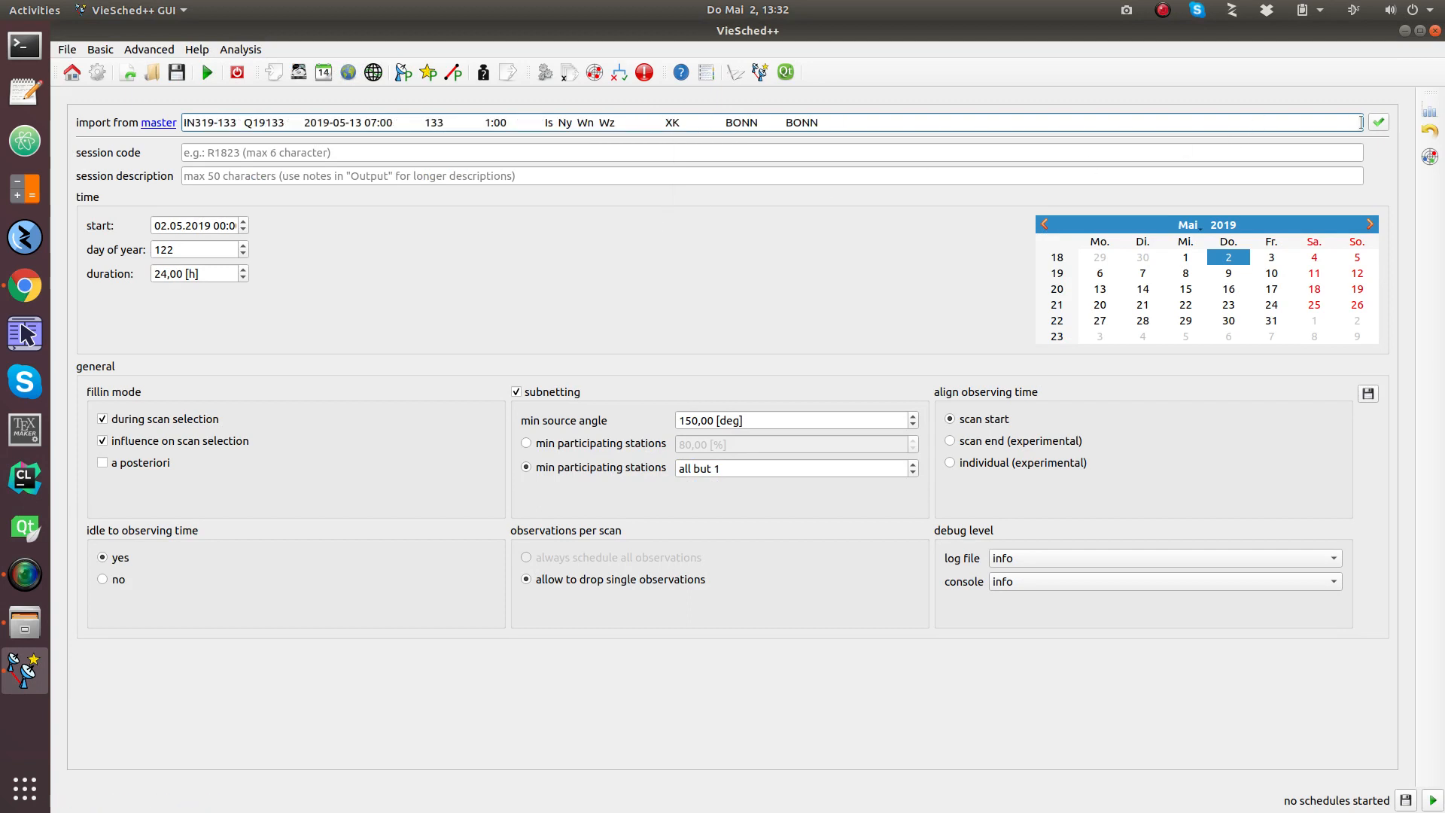
pyautogui.press('Return')
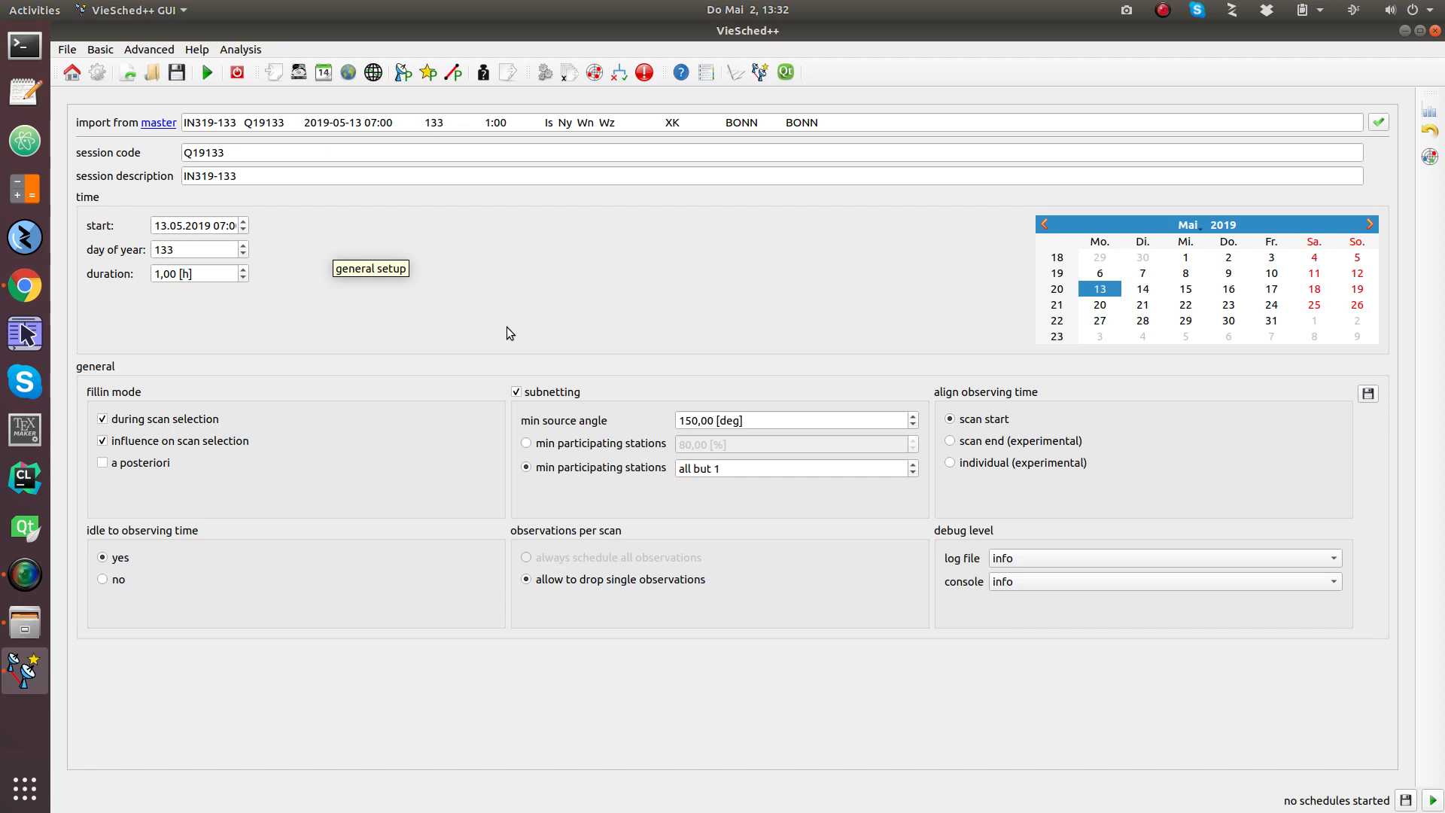
pyautogui.click(537, 395)
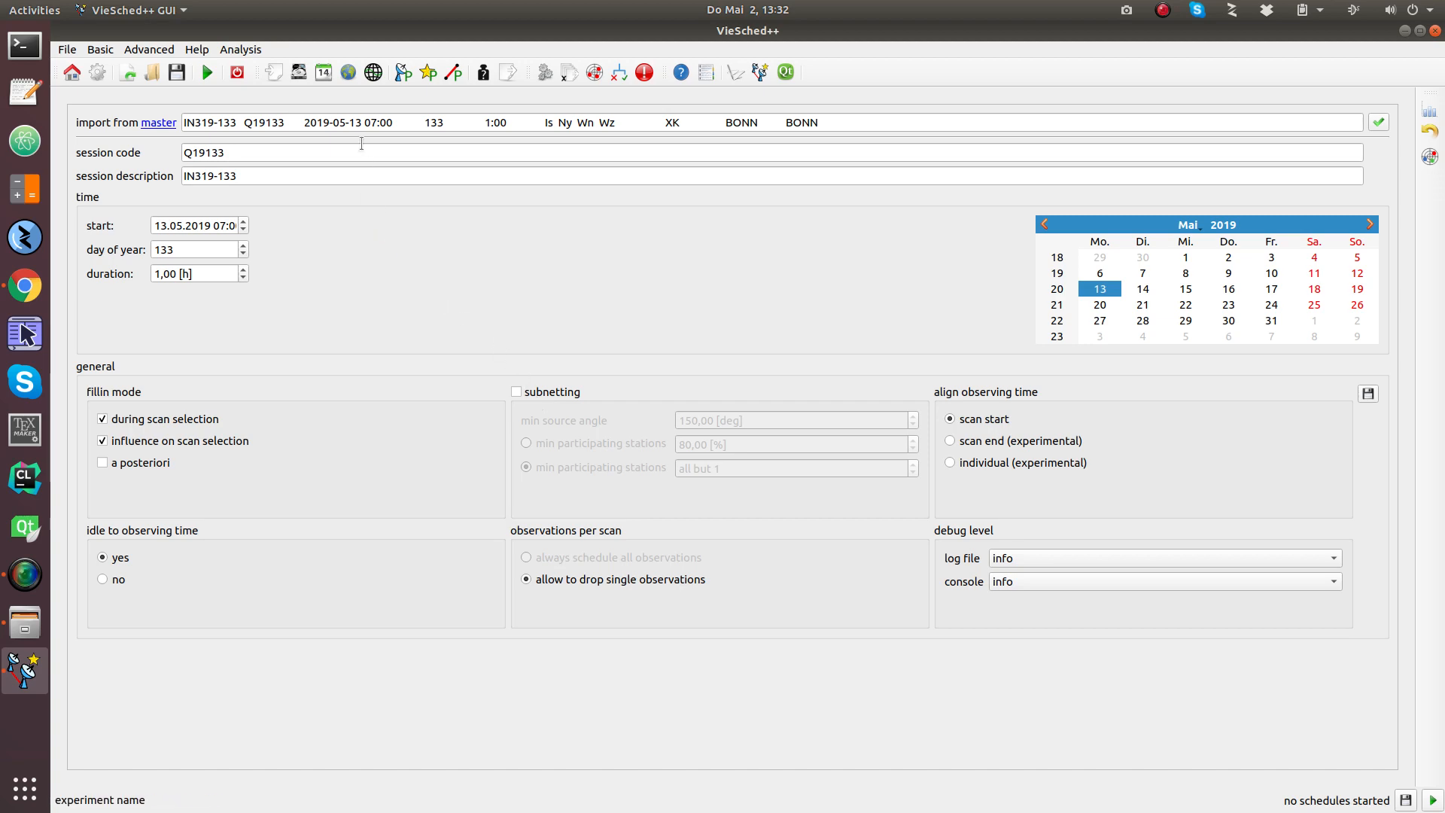
pyautogui.click(347, 73)
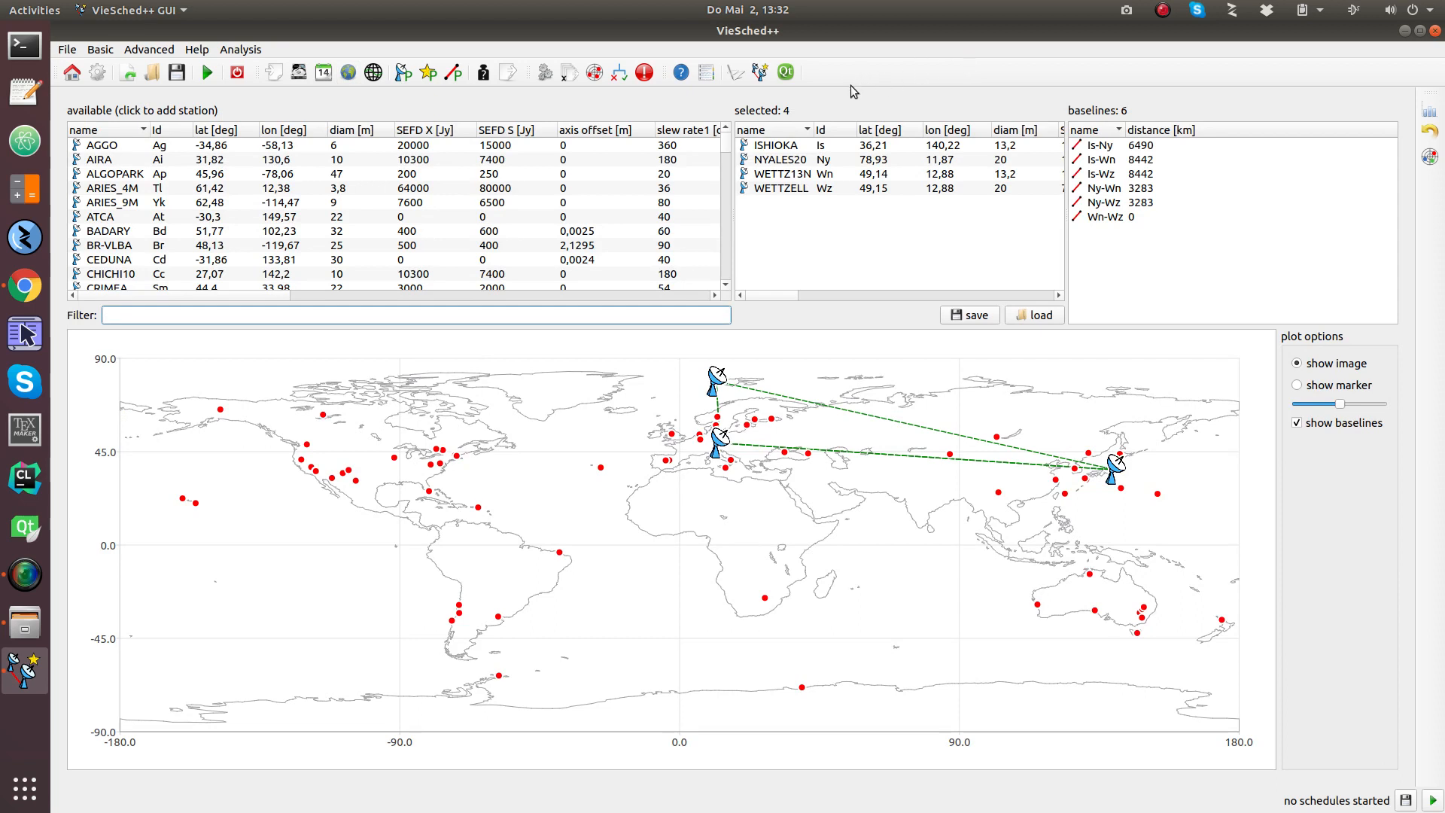
# Step: Switch from the station map to the source selection with its sky plot of 302 sources
pyautogui.moveTo(784, 144)
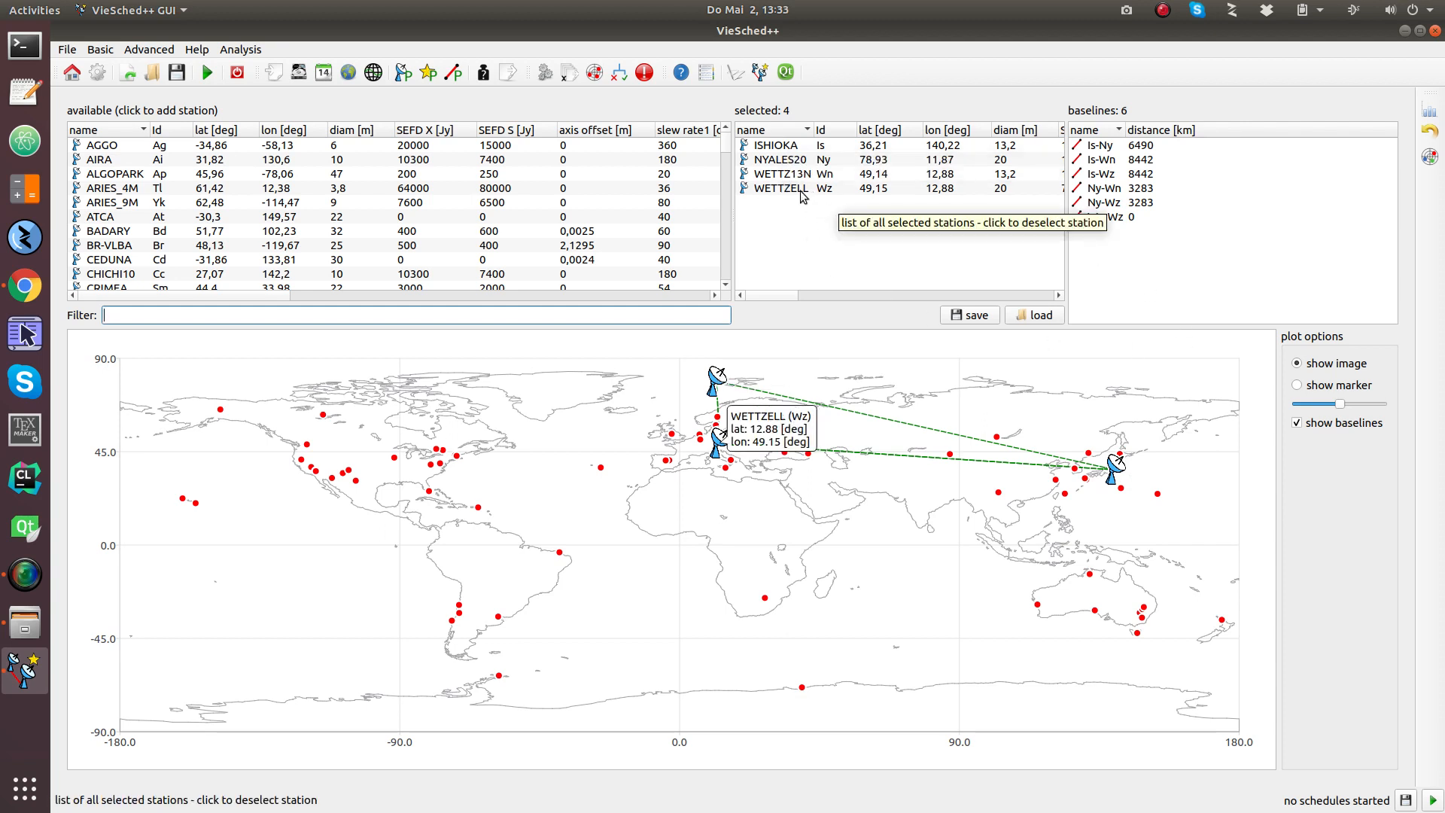
pyautogui.click(369, 73)
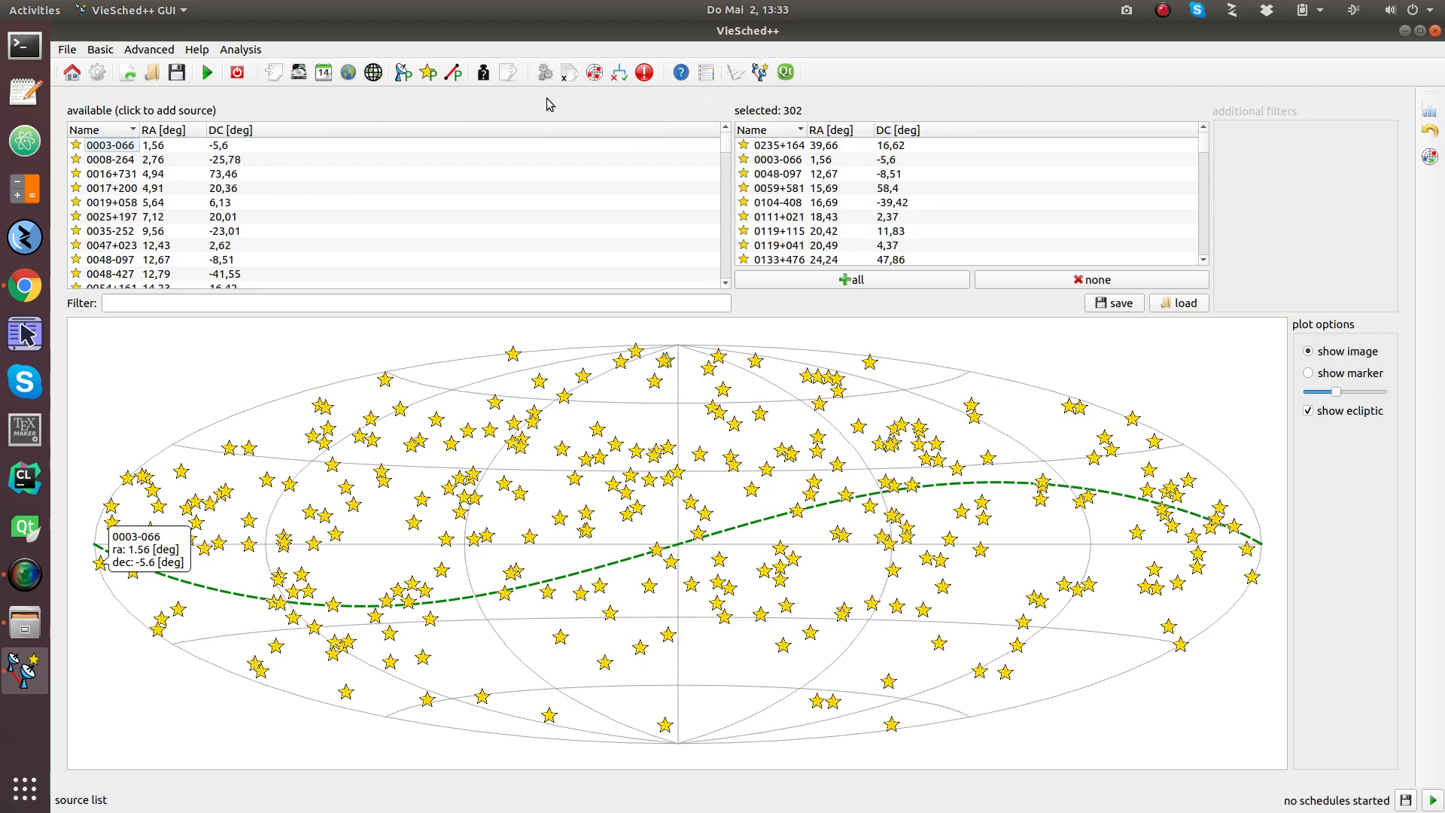
# Step: Show the Station setup tab with default parameters for all four stations, 07:00 to 08:00
pyautogui.click(402, 72)
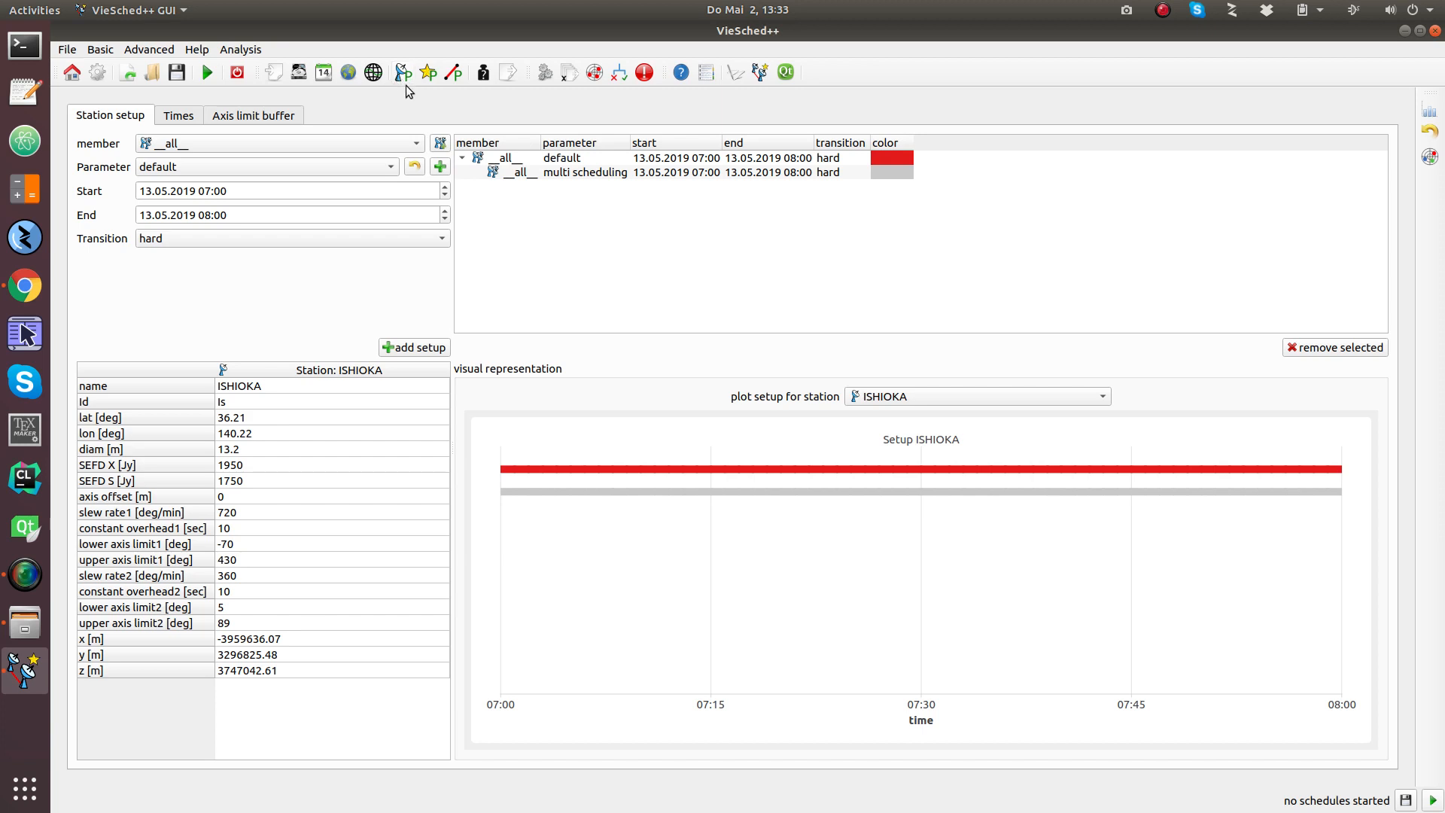
# Step: Confirm the station parameter set with a 20 s minimum scan time
pyautogui.click(414, 168)
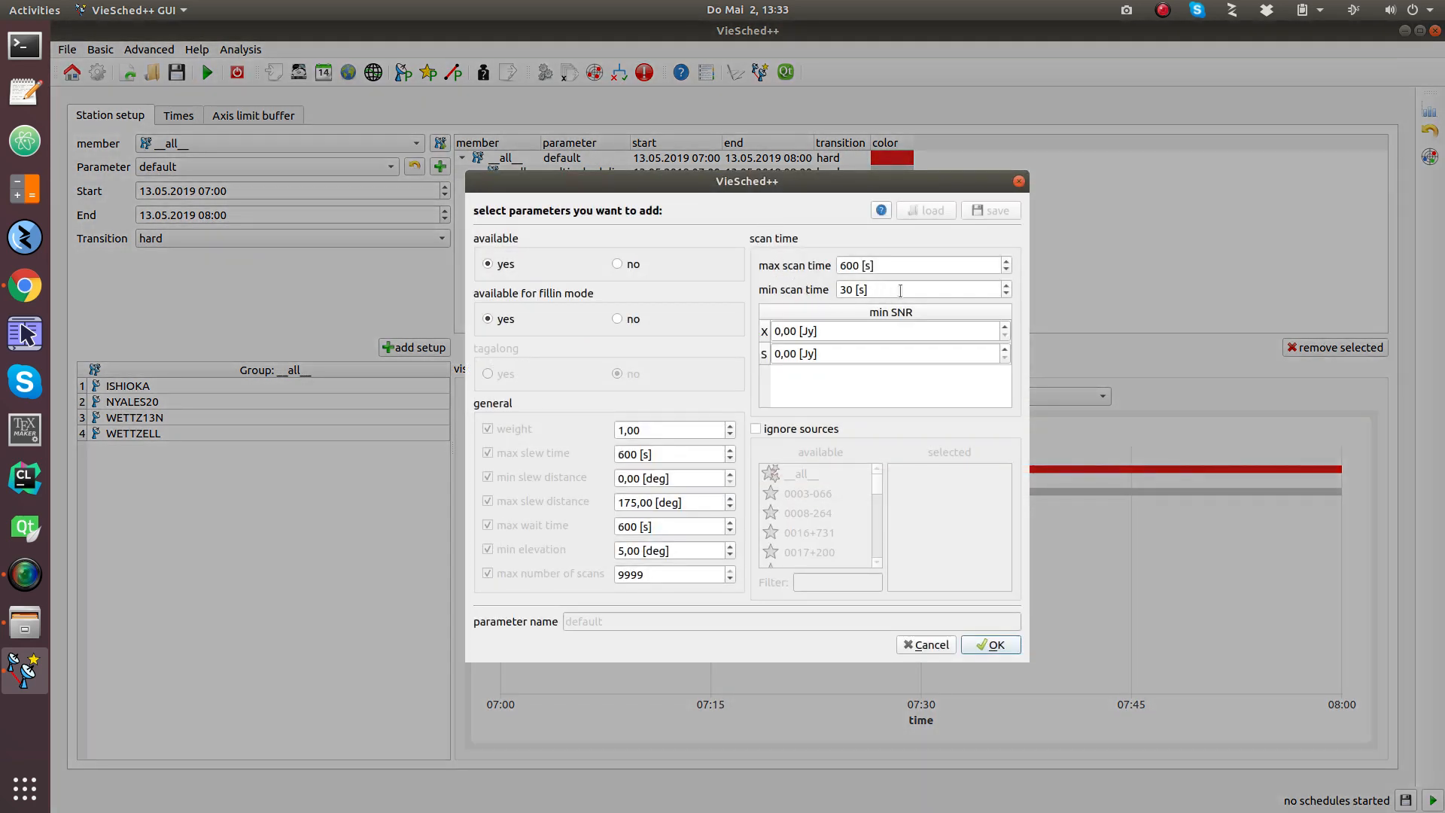
pyautogui.scroll(-1, 900, 290)
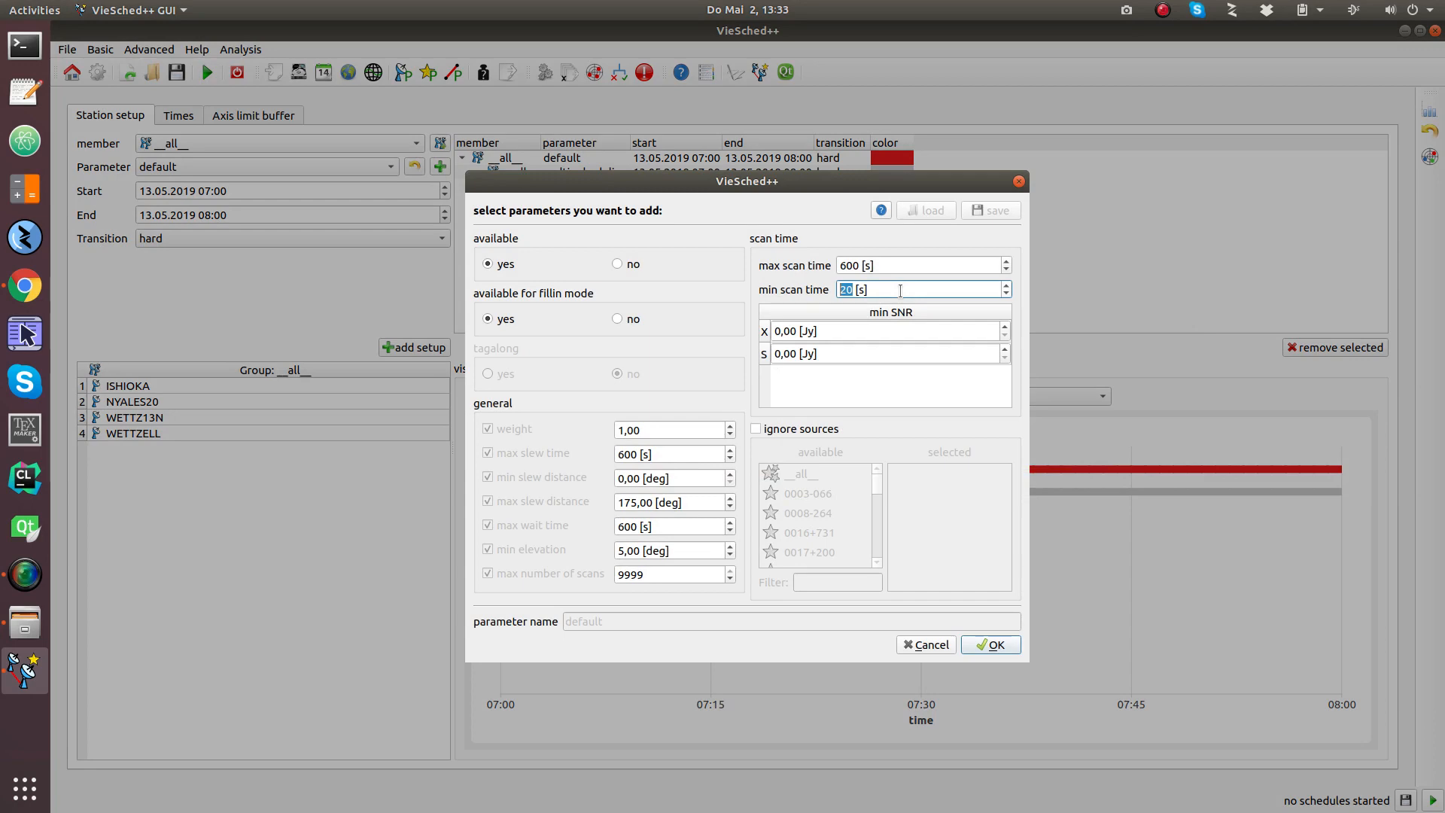
pyautogui.click(988, 645)
pyautogui.click(609, 172)
# Step: Add a multi-scheduling source parameter with minimum flux 0,25 Jy
pyautogui.click(428, 72)
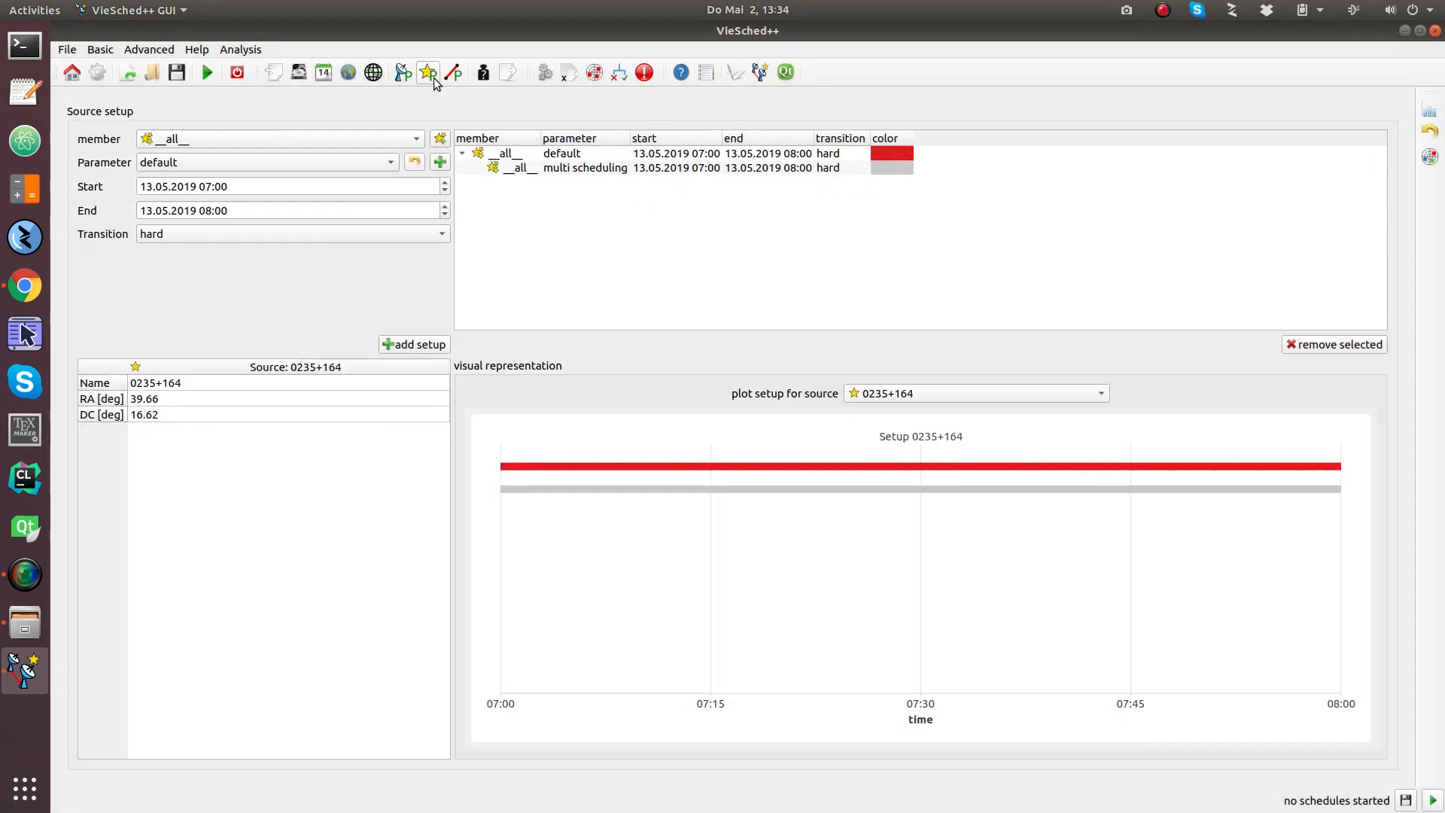
pyautogui.click(414, 164)
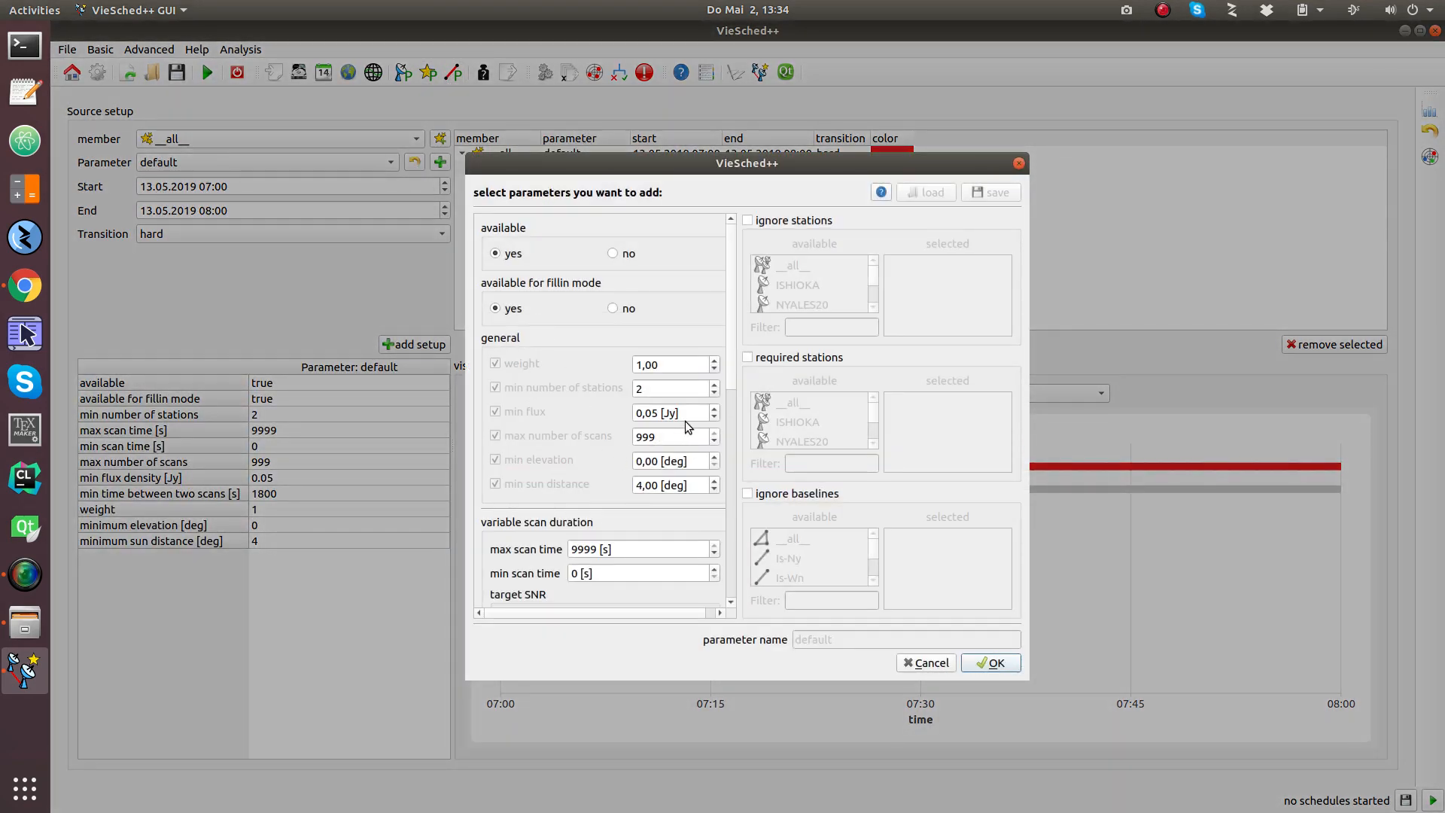
pyautogui.scroll(2, 688, 418)
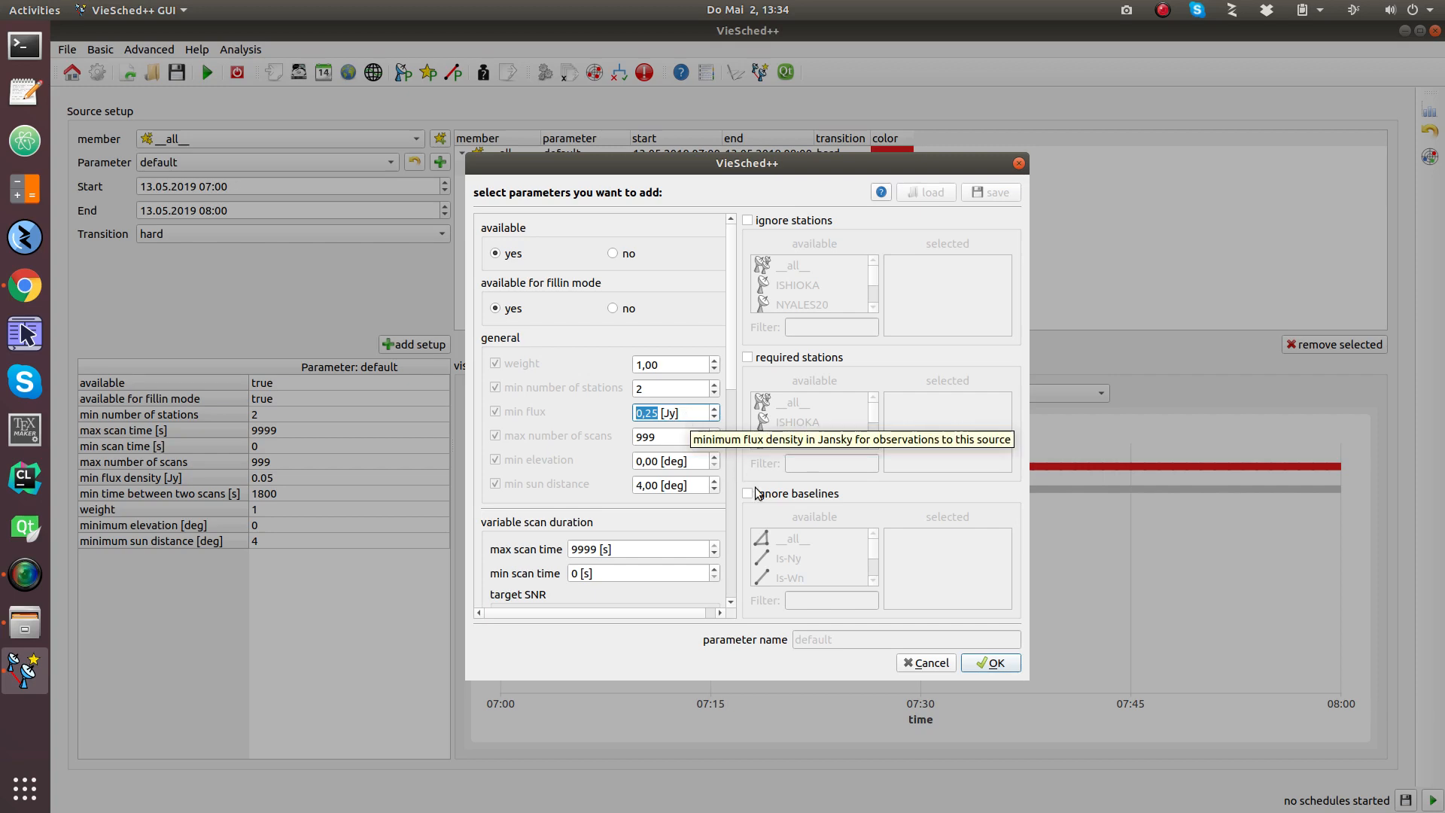
pyautogui.click(993, 663)
pyautogui.click(453, 73)
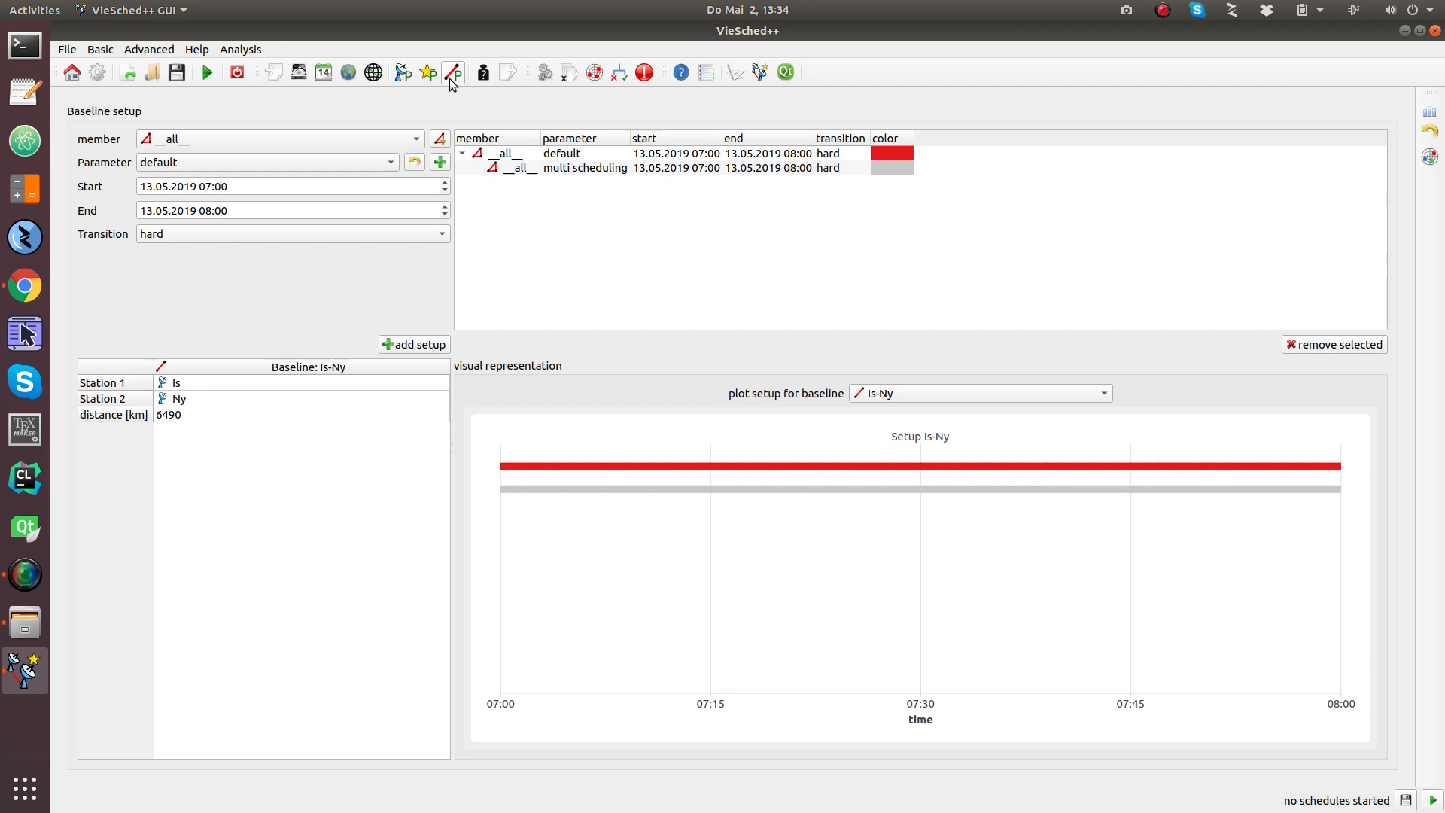
# Step: Create a localBaseline parameter for Wn-Wz with ignore set to yes
pyautogui.click(333, 133)
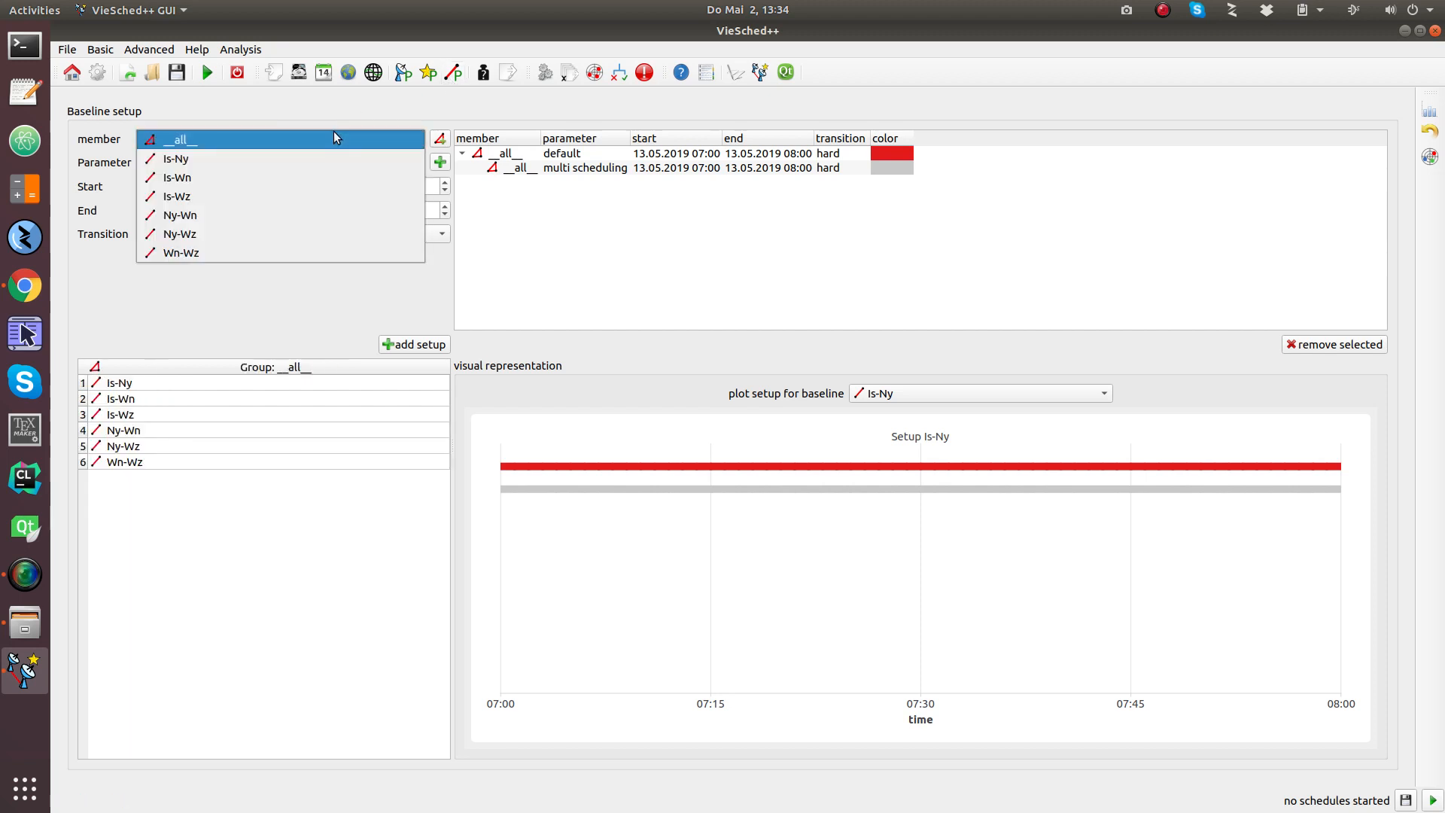
pyautogui.click(319, 255)
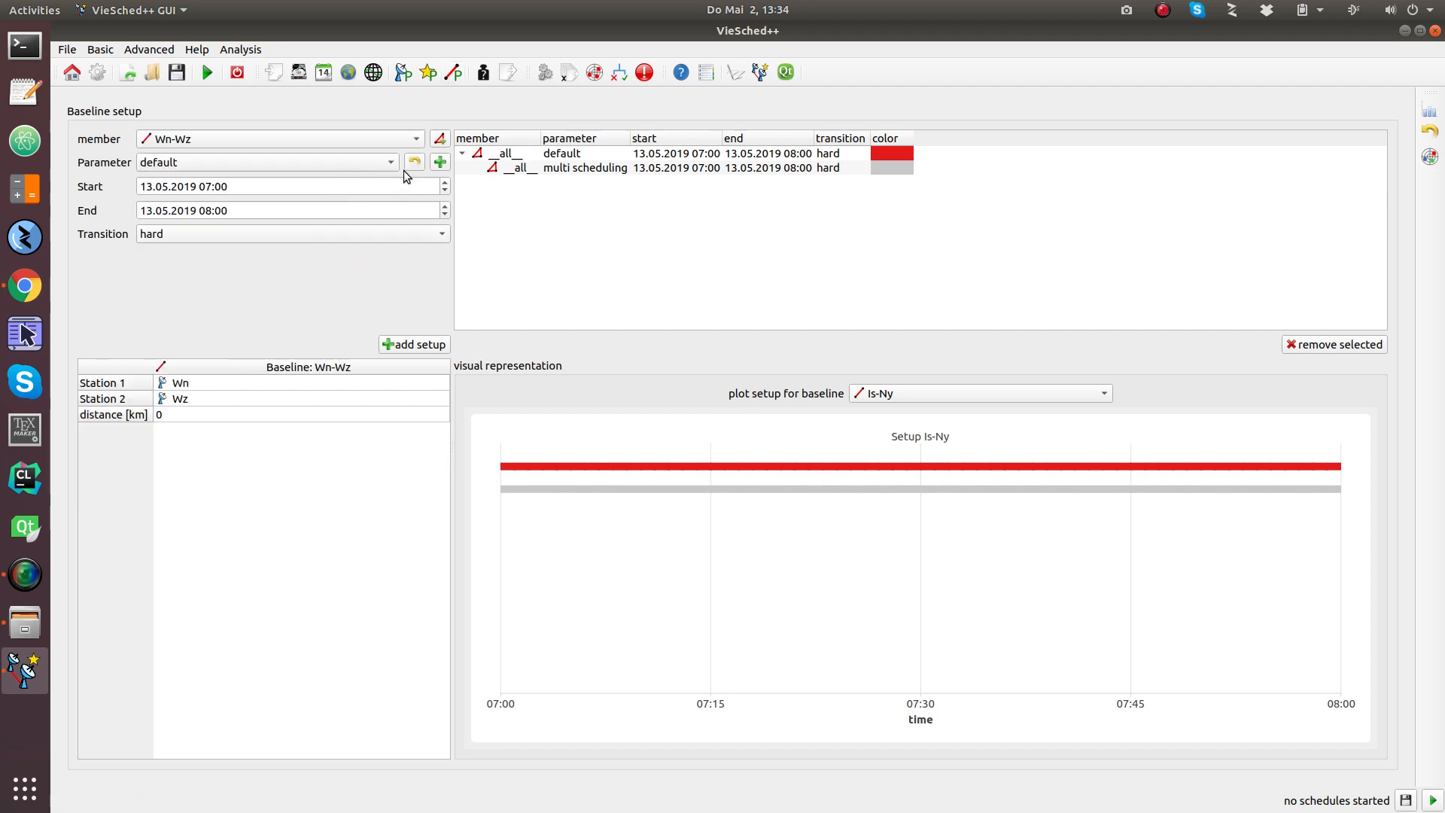
pyautogui.click(440, 162)
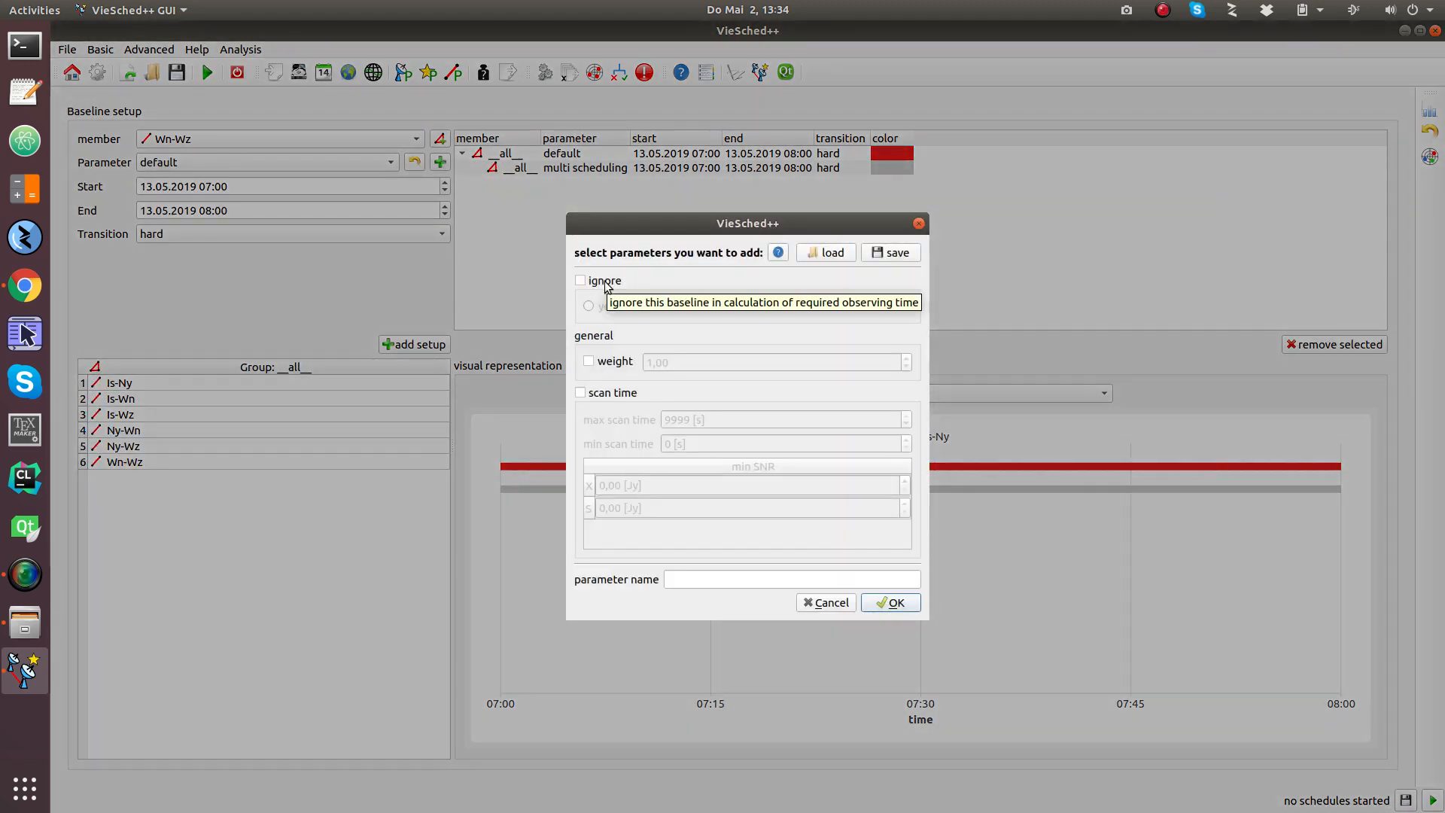
pyautogui.click(606, 285)
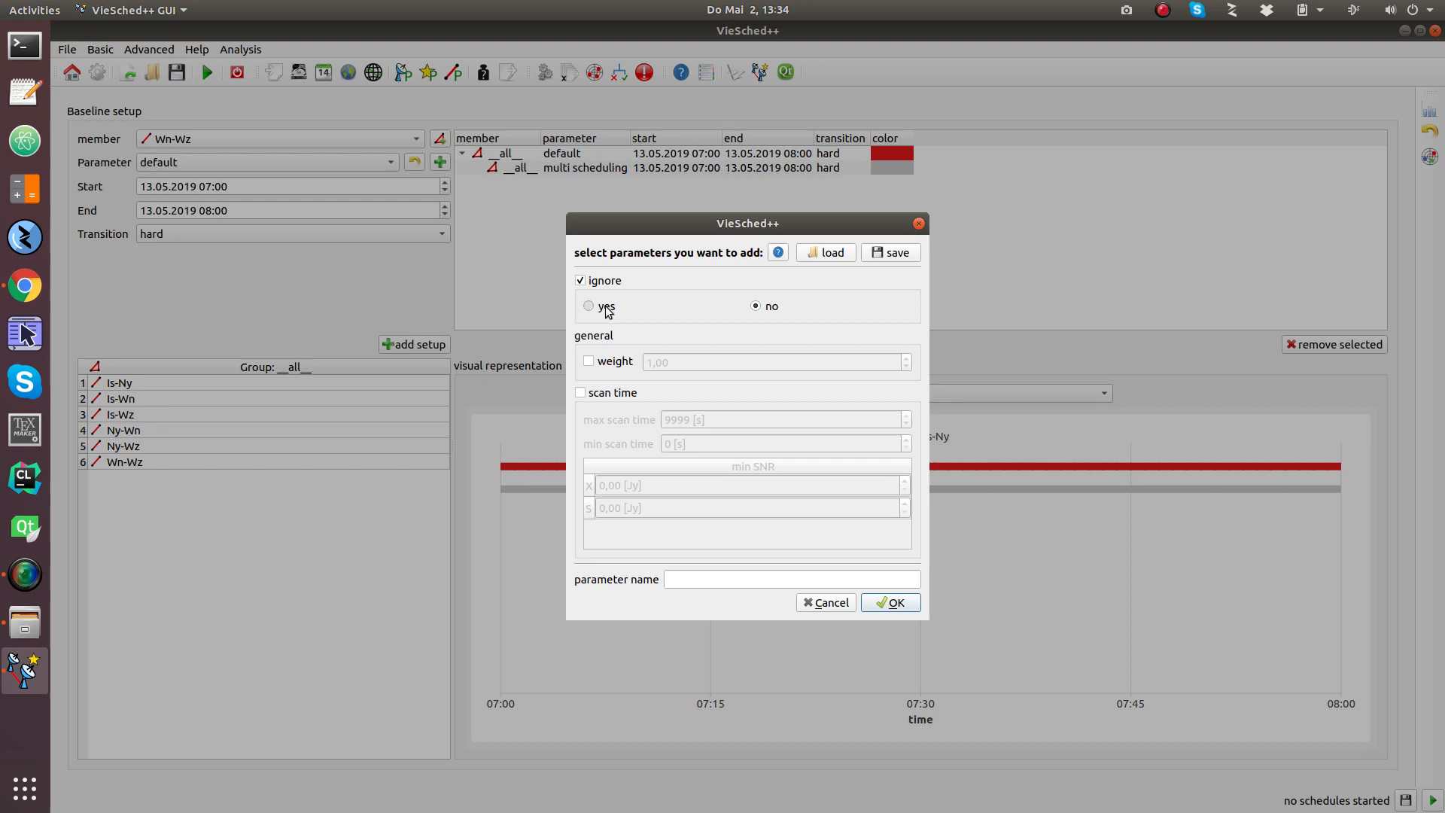
pyautogui.click(720, 571)
pyautogui.write('localBa')
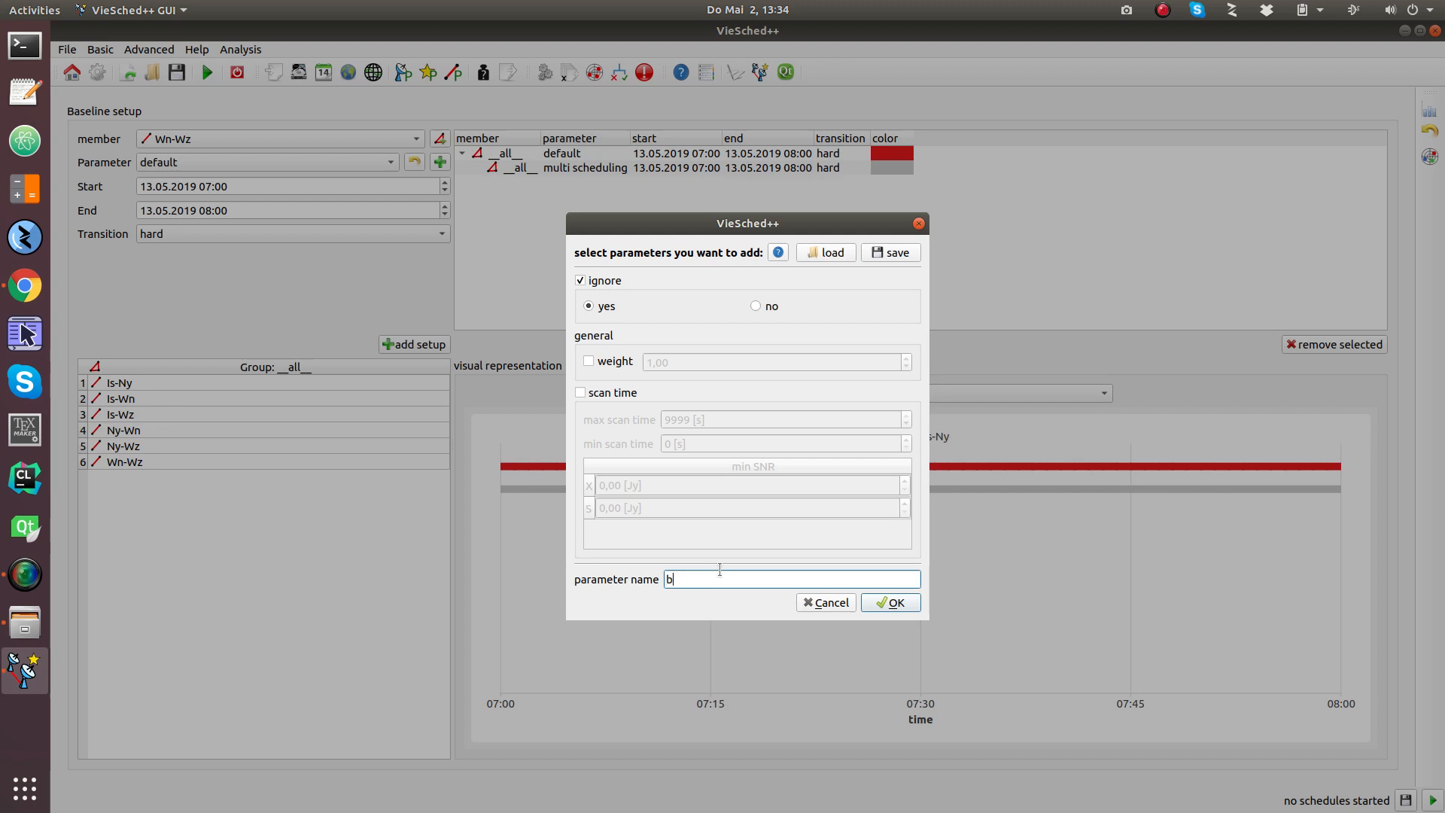
pyautogui.write('seline')
pyautogui.click(896, 603)
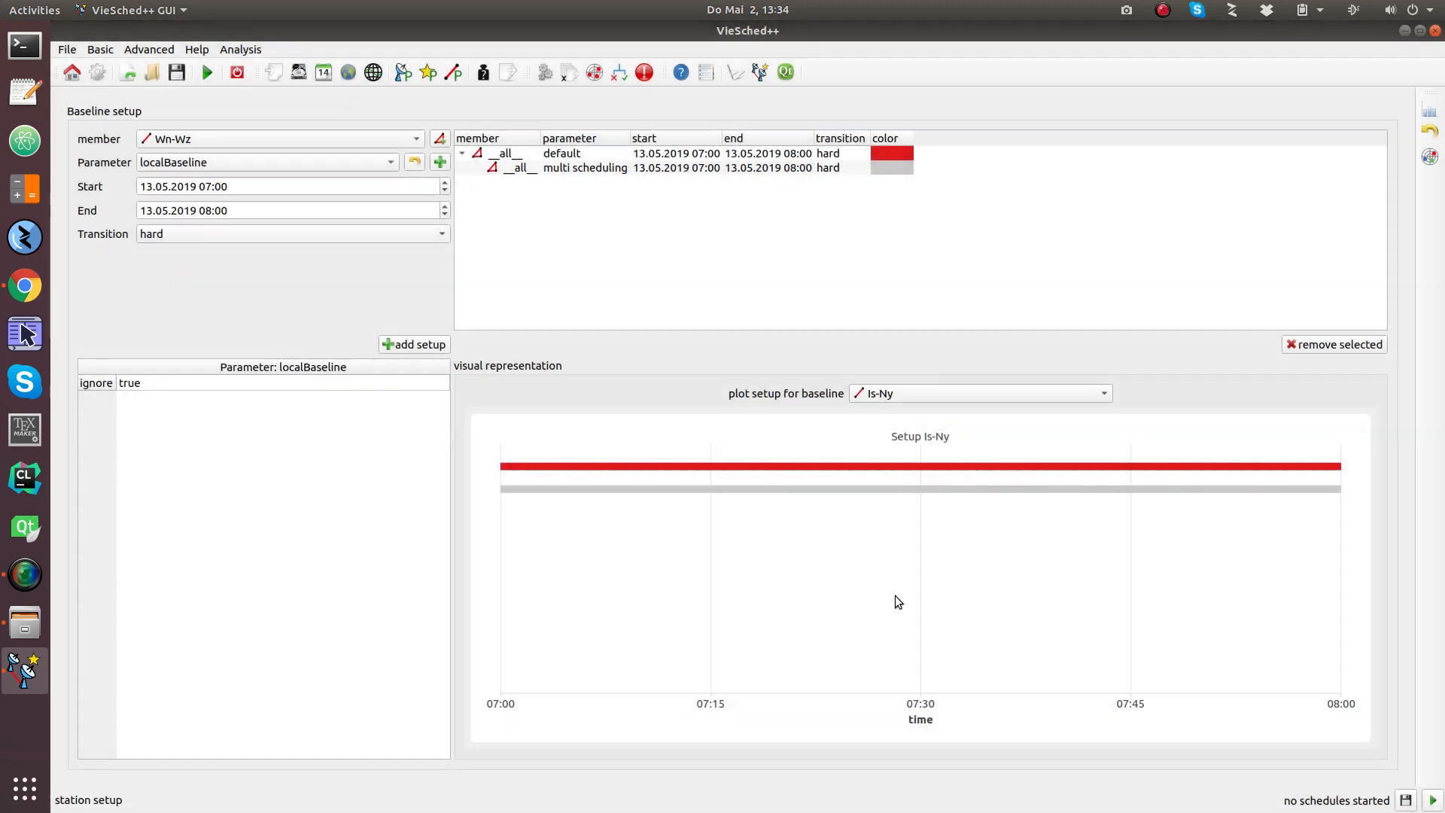
# Step: Add the Wn-Wz localBaseline setup under multi scheduling and plot the Wn-Wz setup
pyautogui.click(580, 170)
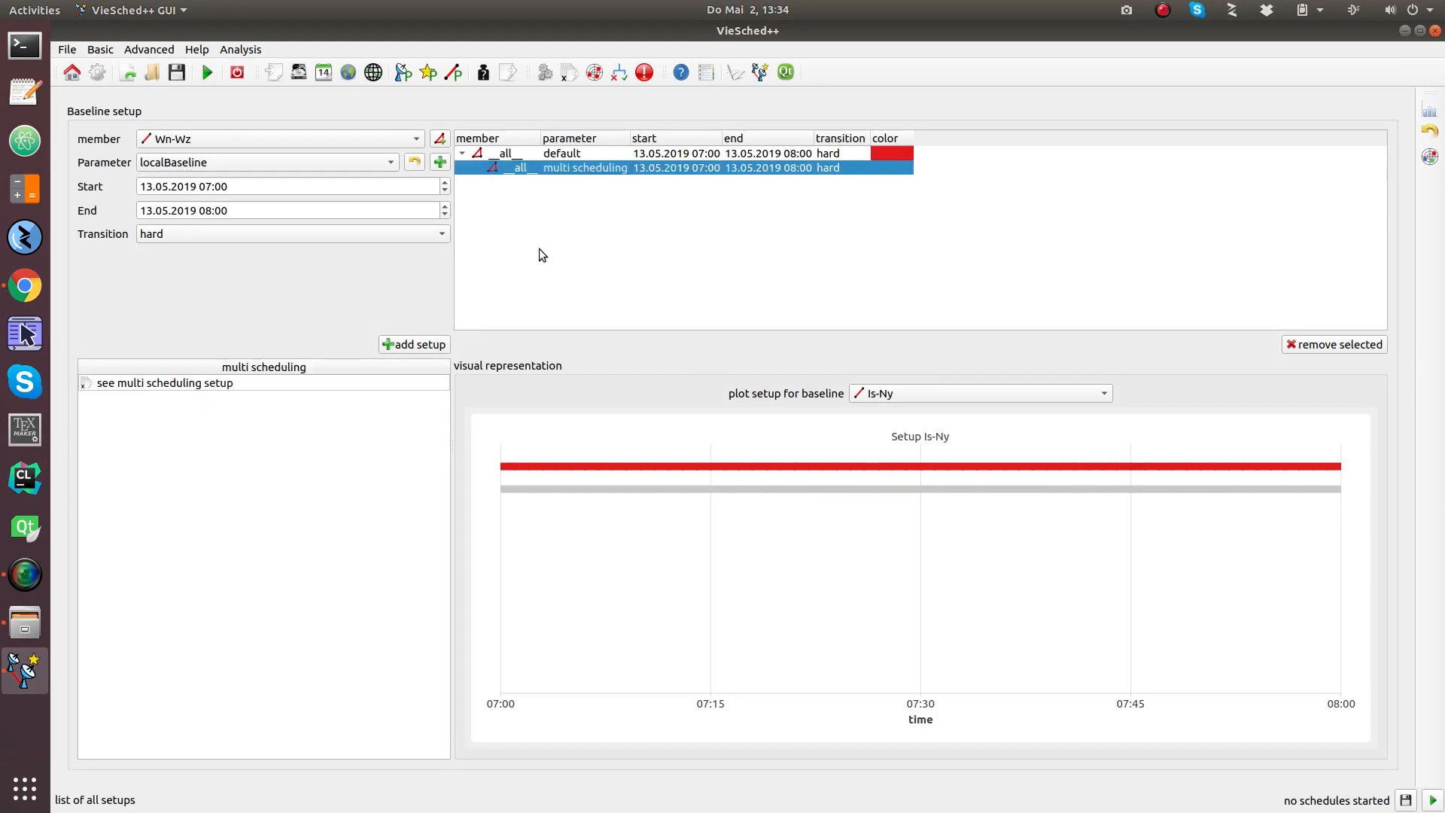
pyautogui.click(422, 343)
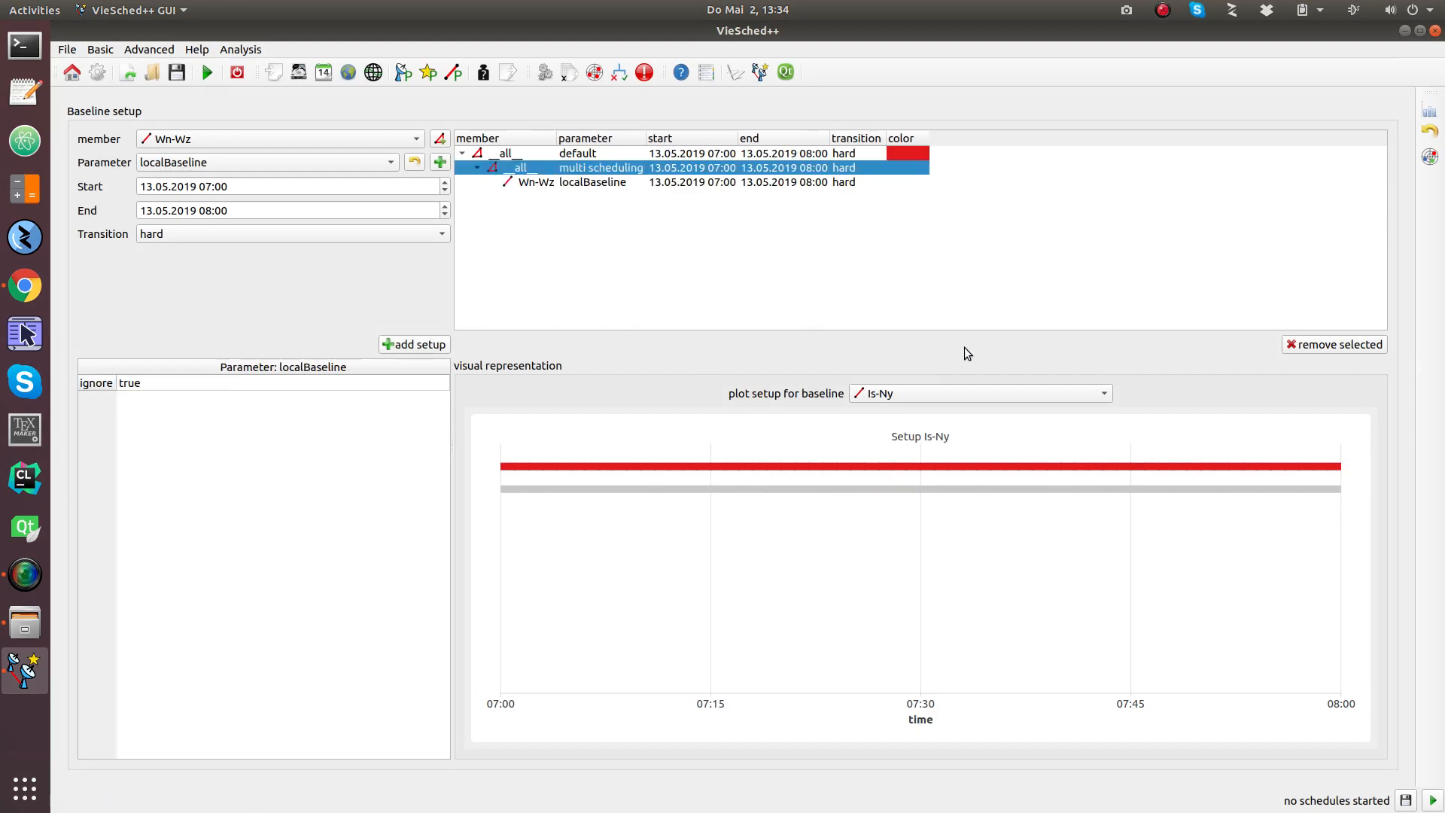
pyautogui.click(996, 393)
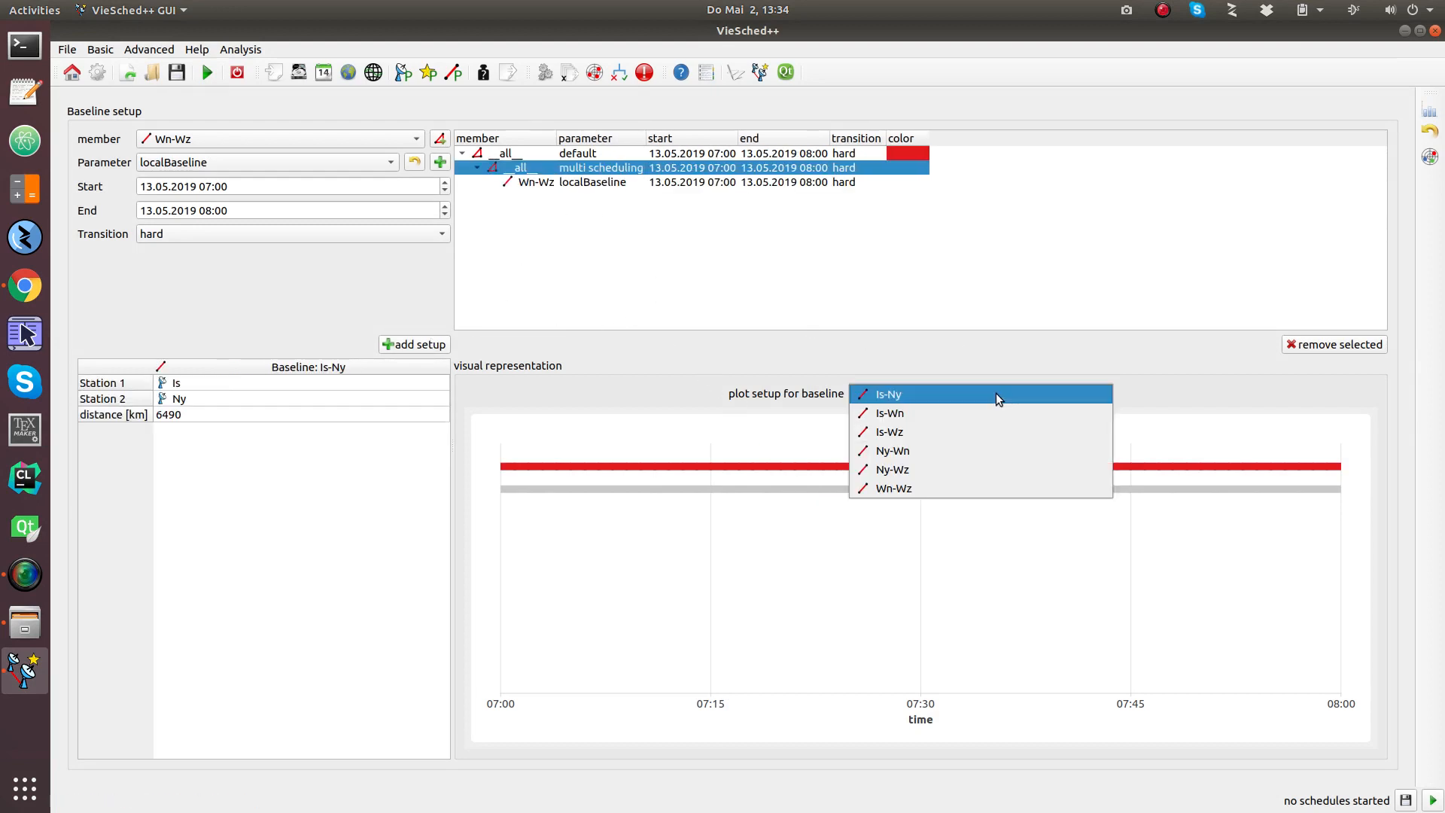
pyautogui.click(992, 490)
pyautogui.moveTo(982, 517)
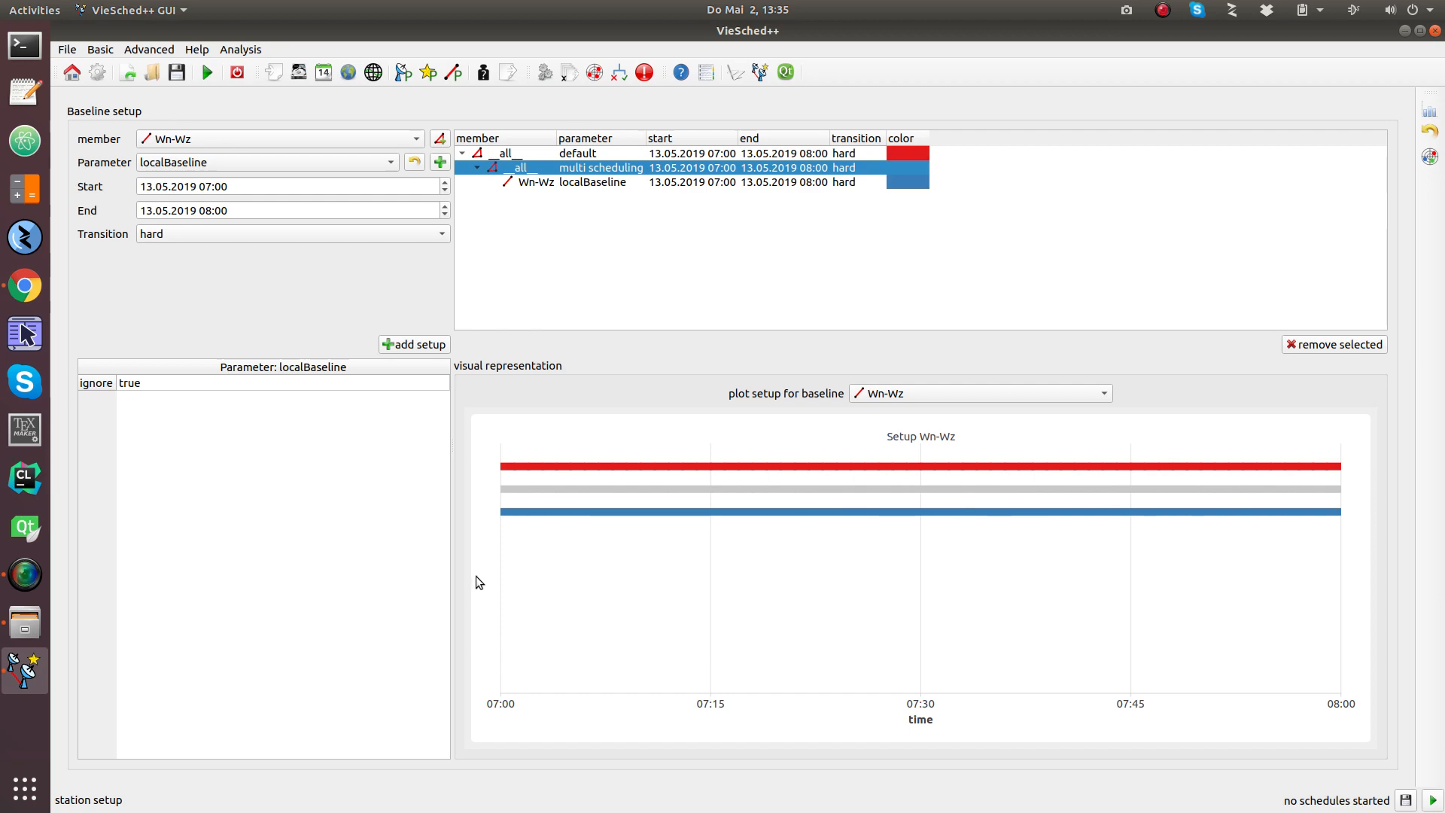
# Step: Disable extra weight after long idle time, then compute schedule Q19133, saving the xml file
pyautogui.click(483, 73)
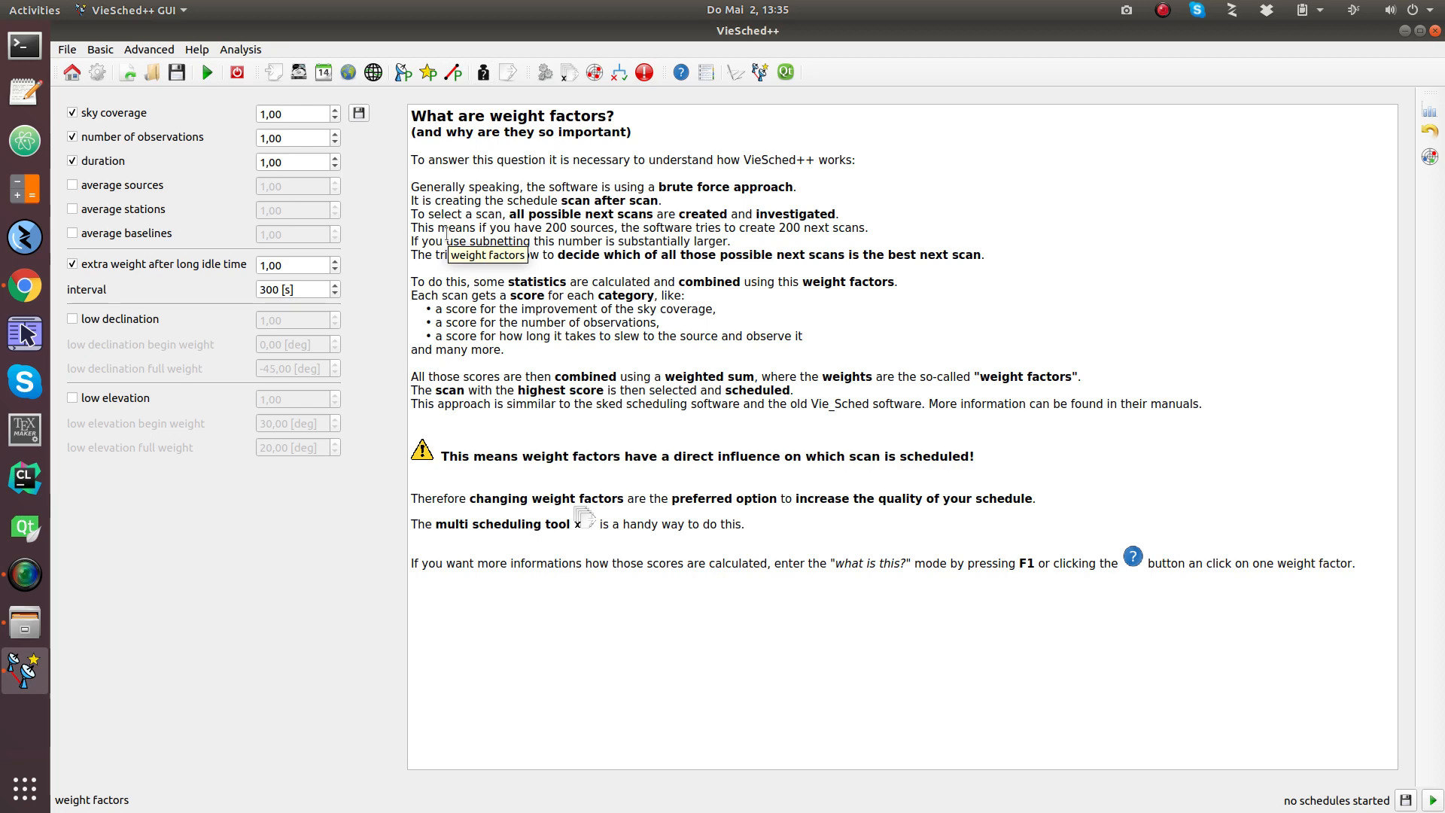
pyautogui.click(143, 269)
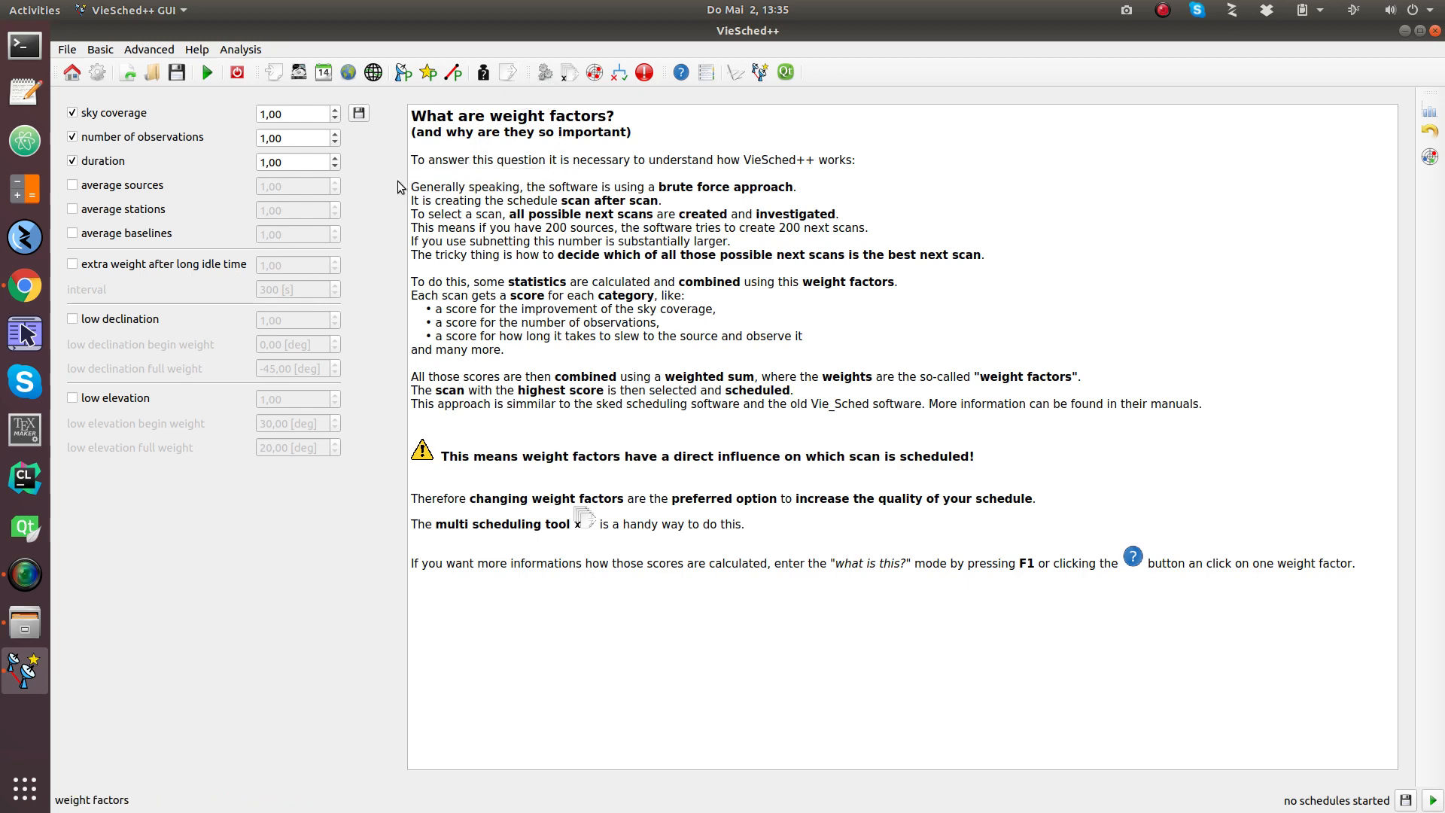
pyautogui.click(1432, 804)
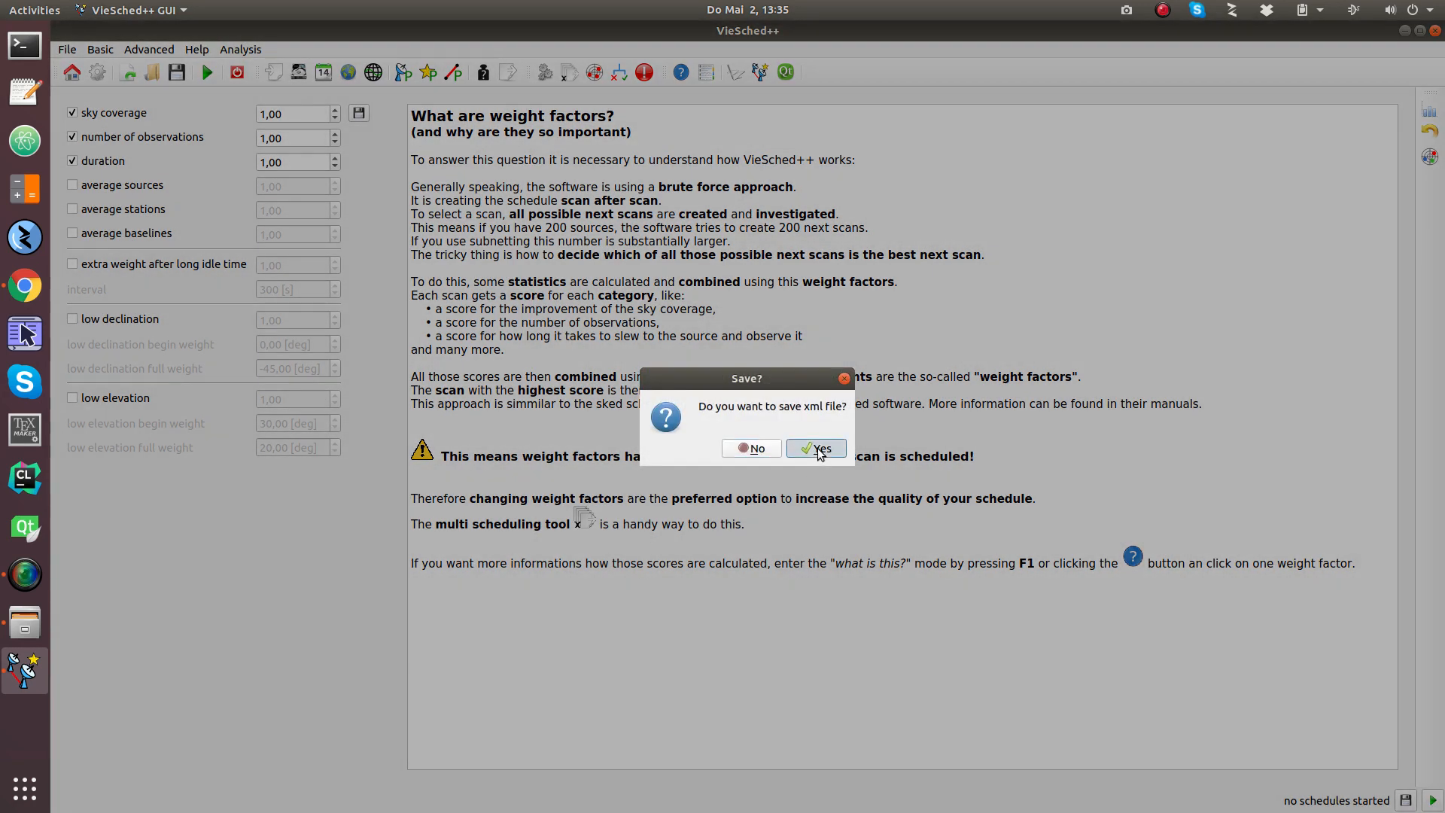
pyautogui.click(816, 450)
pyautogui.click(843, 449)
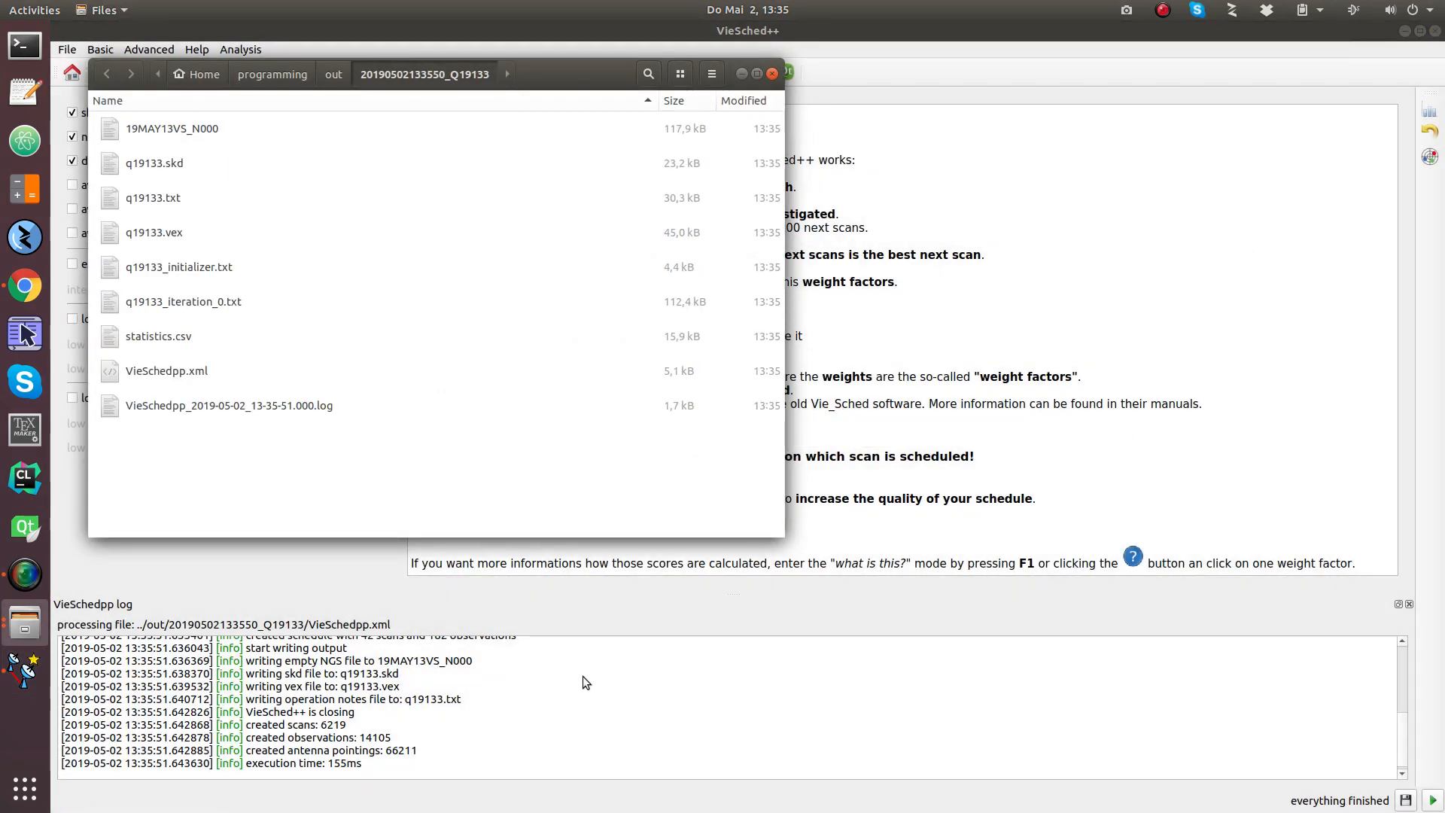
pyautogui.scroll(4, 582, 676)
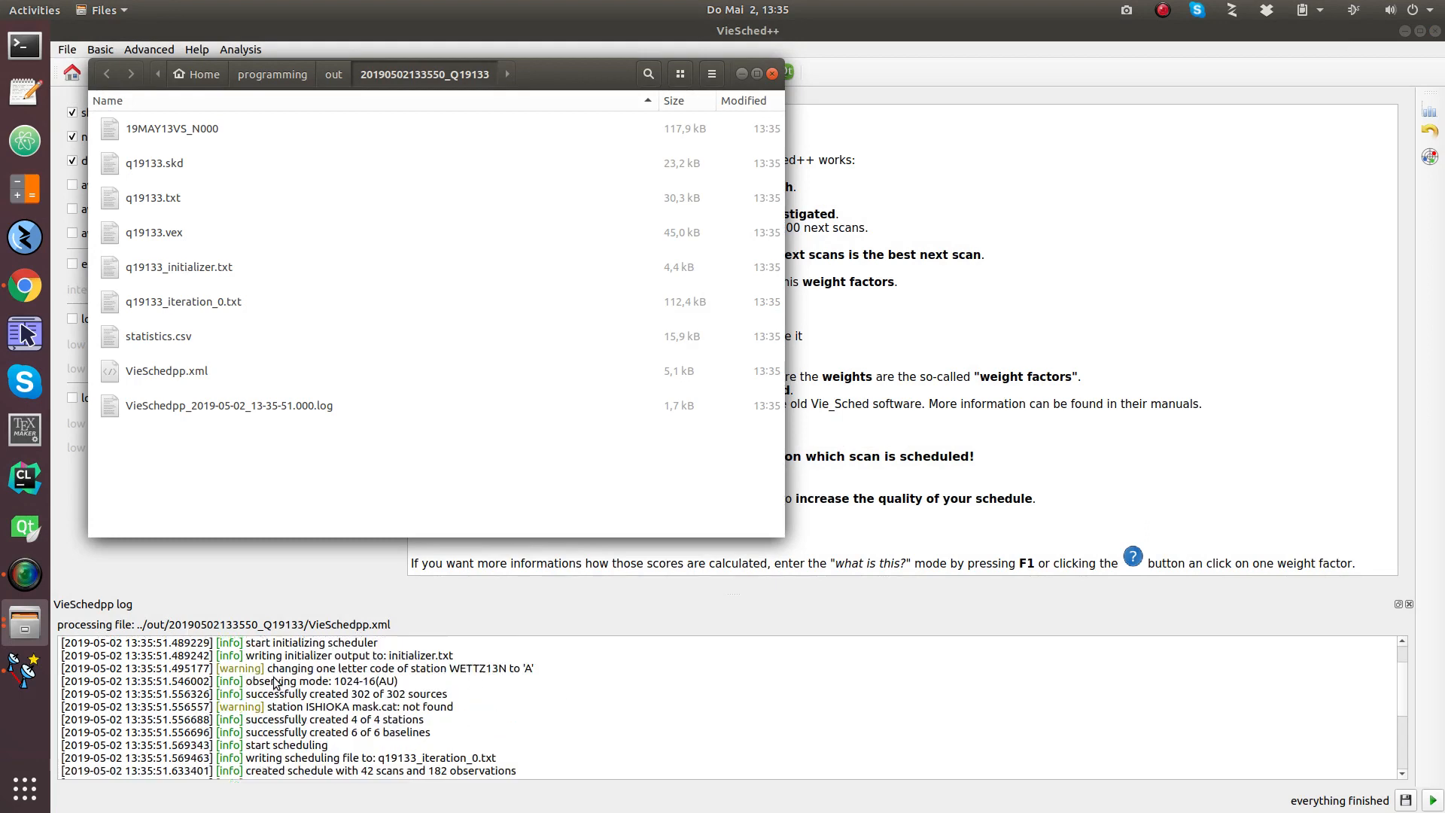
pyautogui.scroll(1, 276, 683)
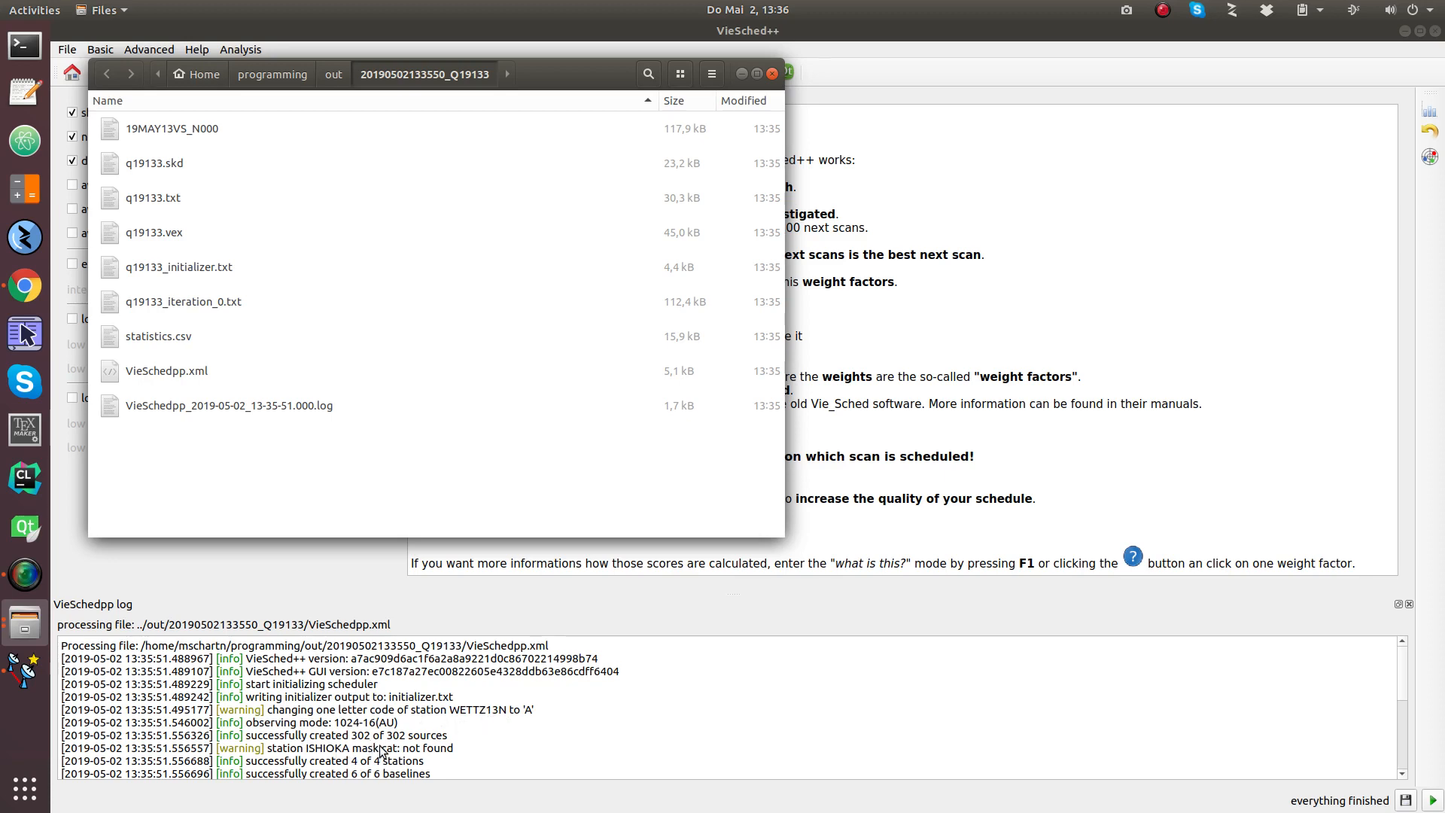
pyautogui.click(1432, 158)
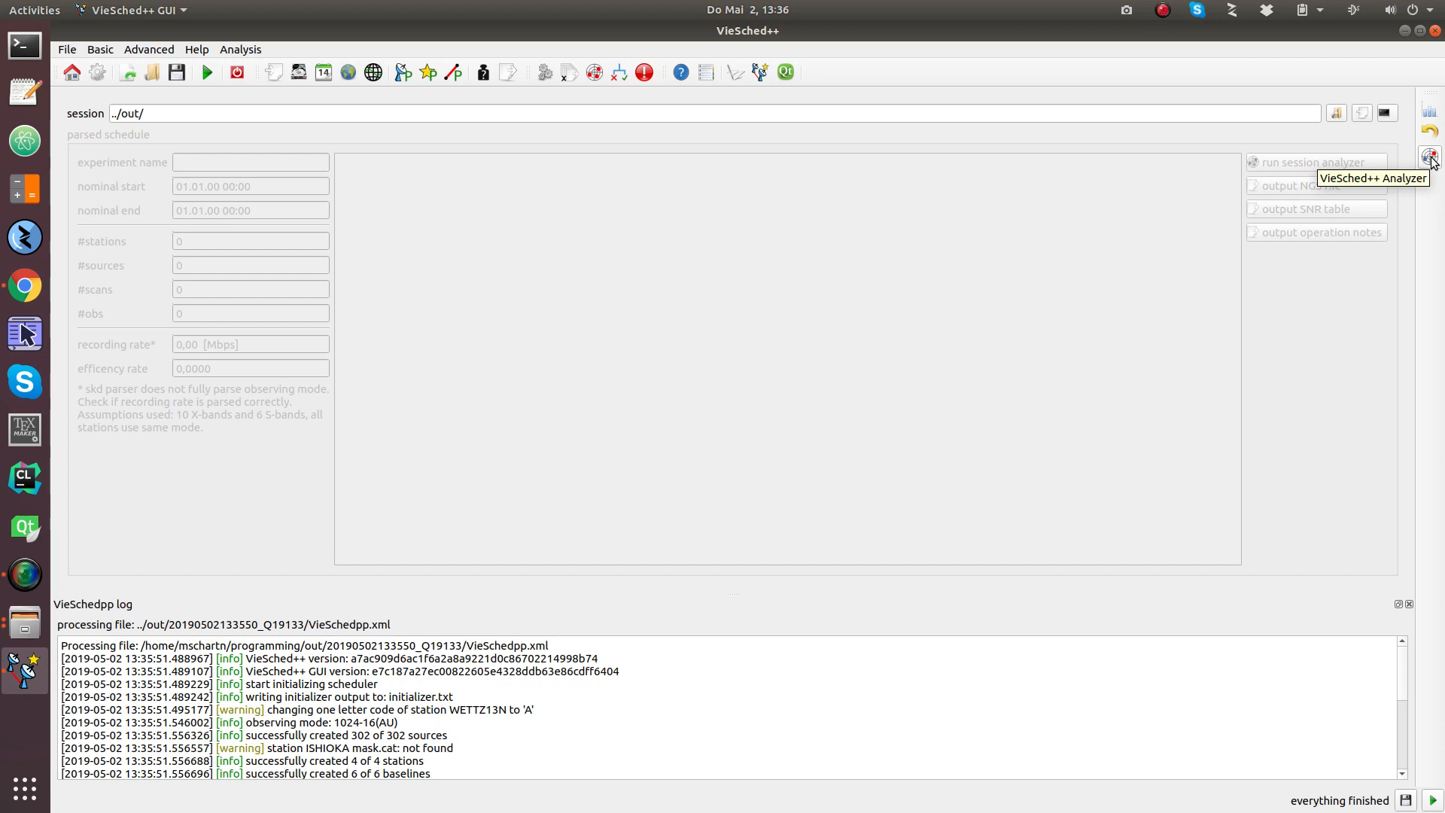
pyautogui.click(1337, 114)
pyautogui.doubleClick(806, 339)
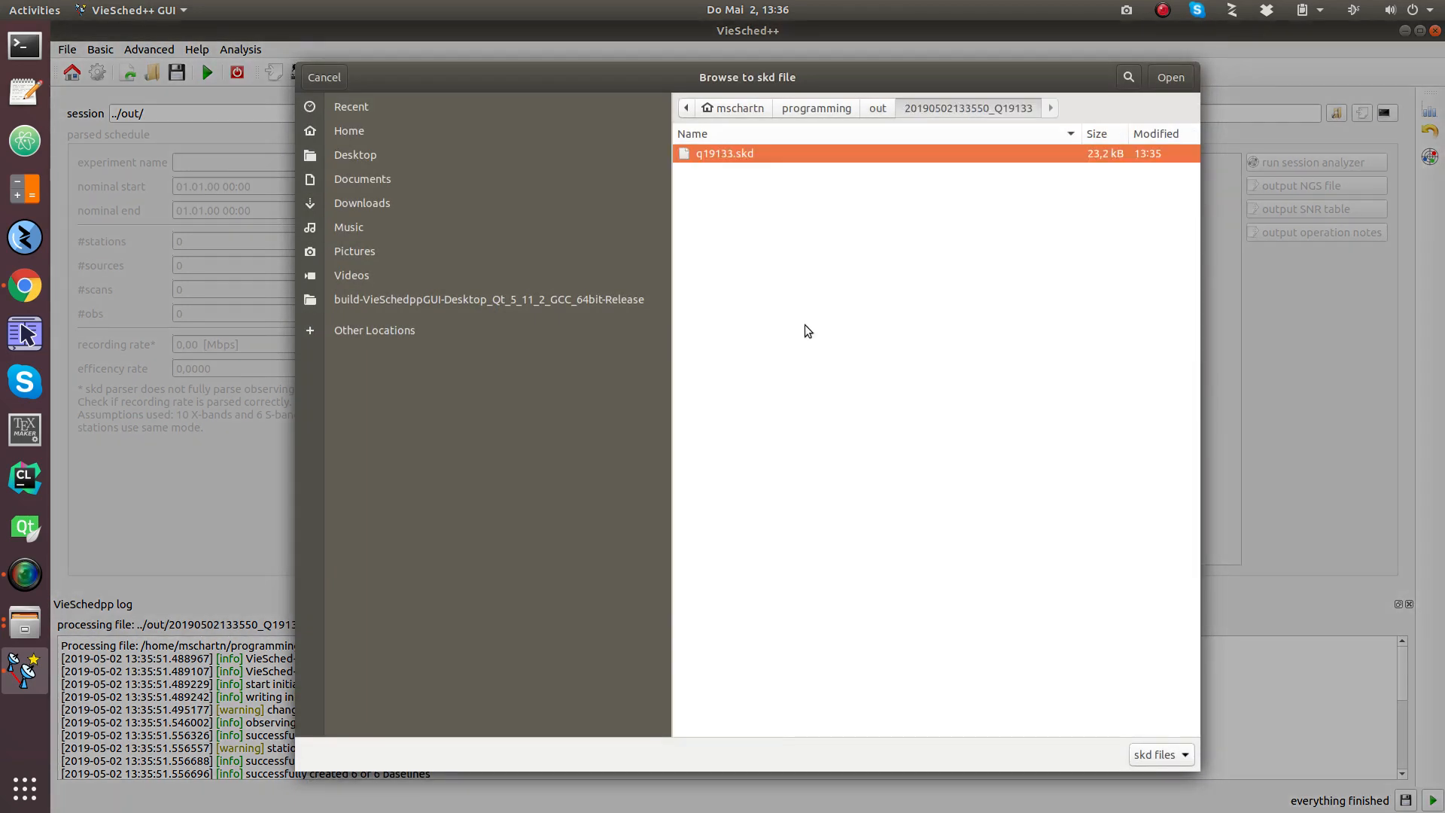
pyautogui.doubleClick(764, 155)
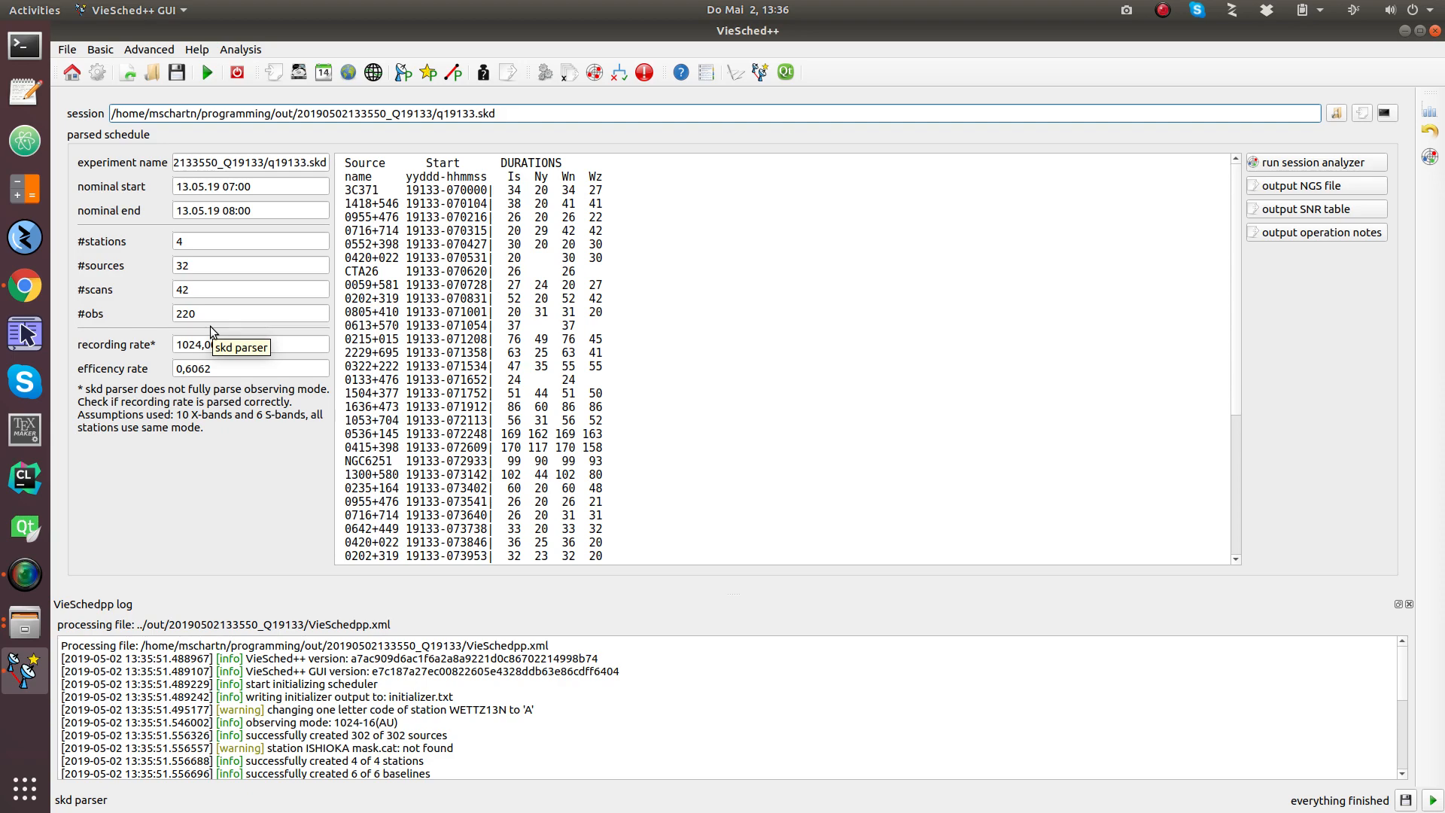
pyautogui.click(1295, 169)
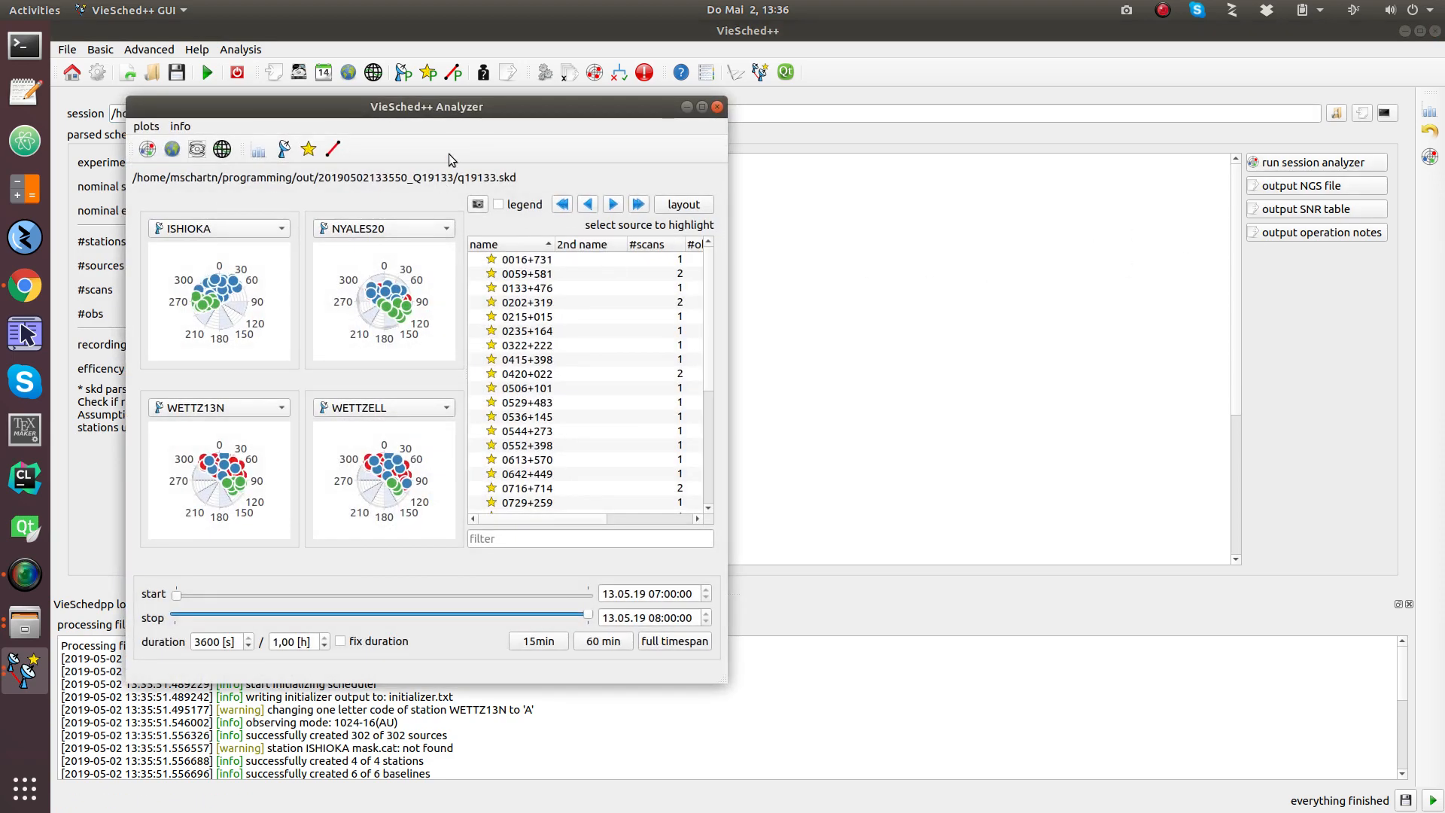
# Step: Maximize the Analyzer and inspect the four stations' sky plots
pyautogui.doubleClick(537, 107)
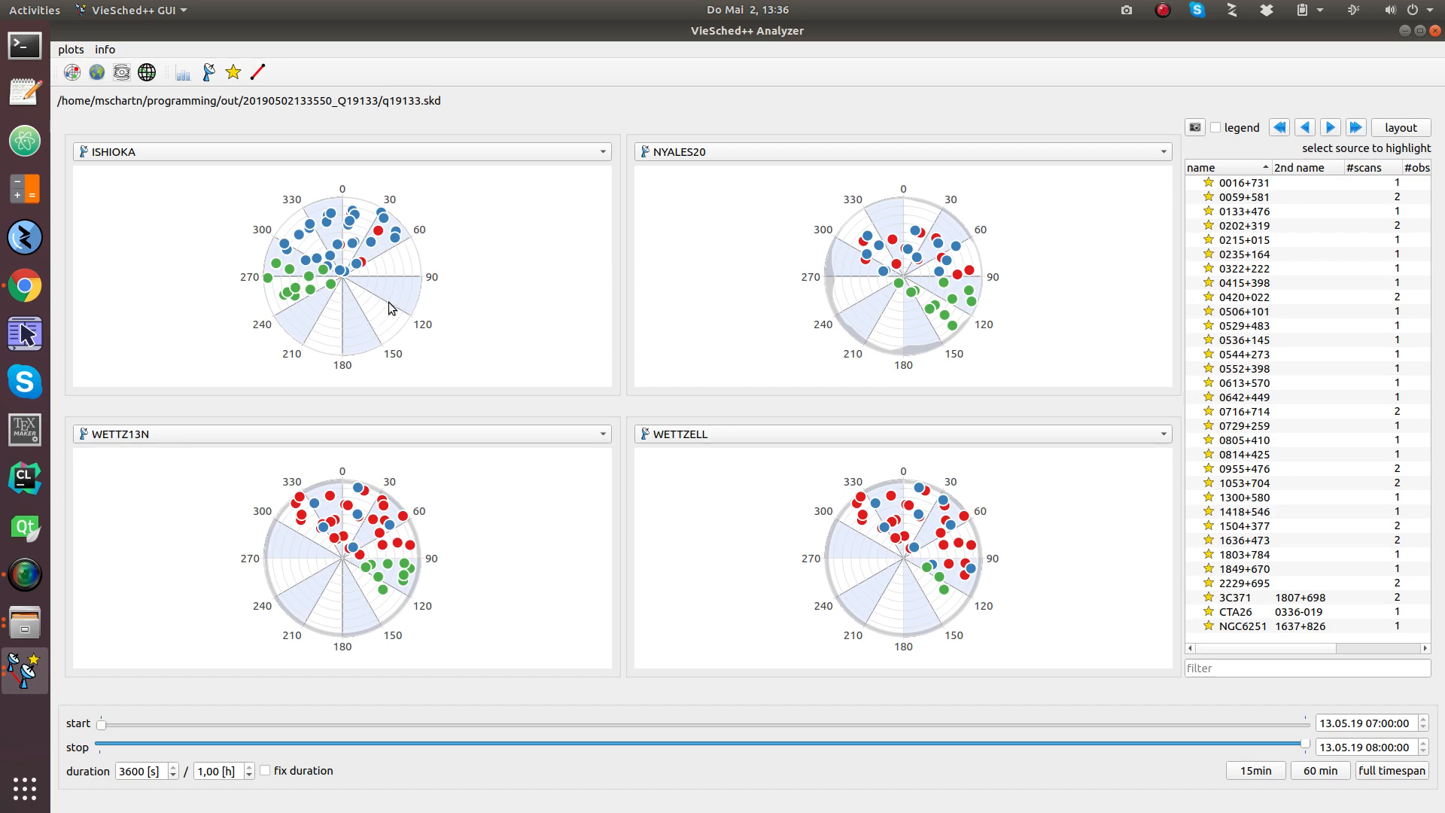
pyautogui.moveTo(397, 236)
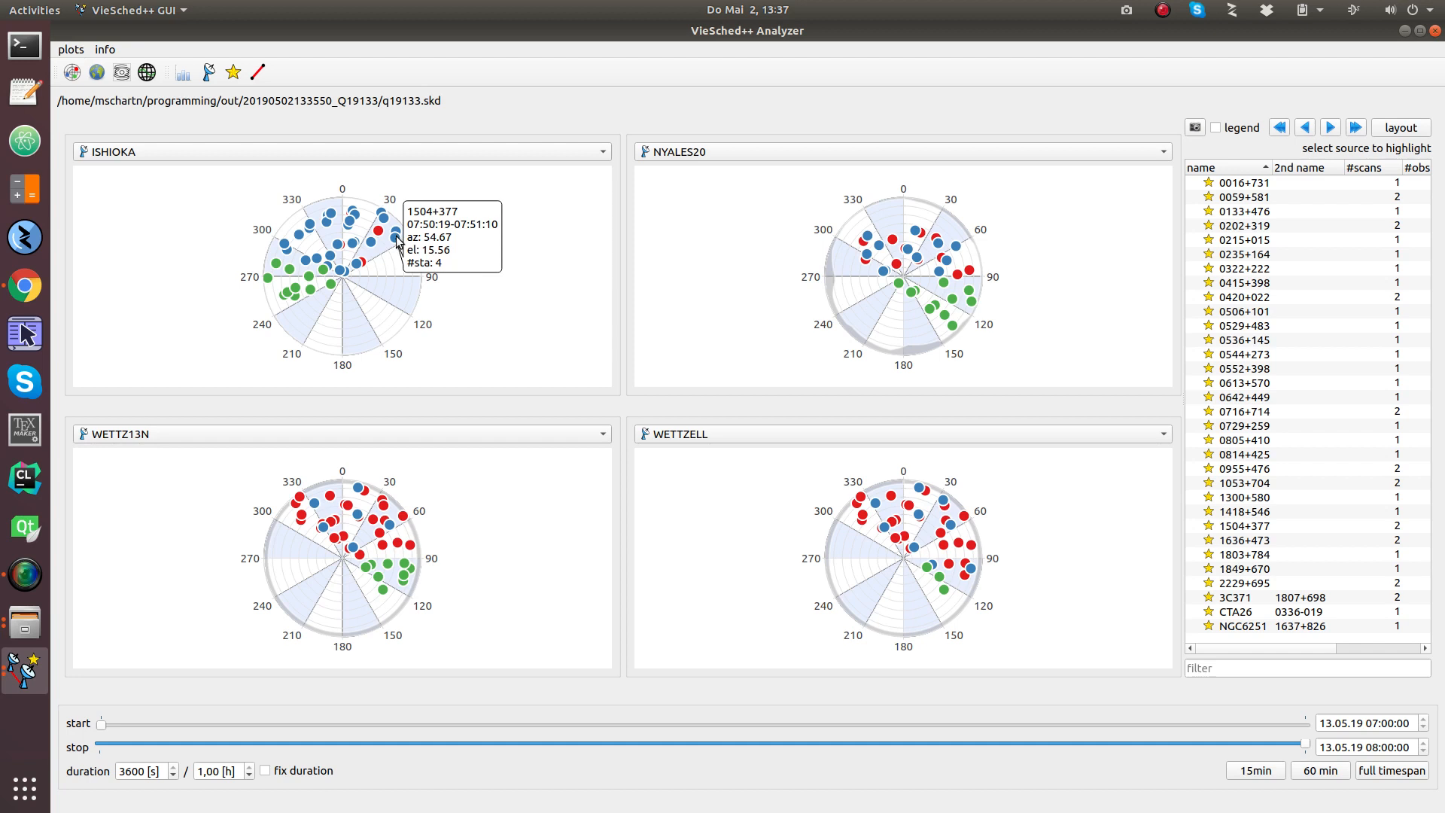
pyautogui.moveTo(291, 298)
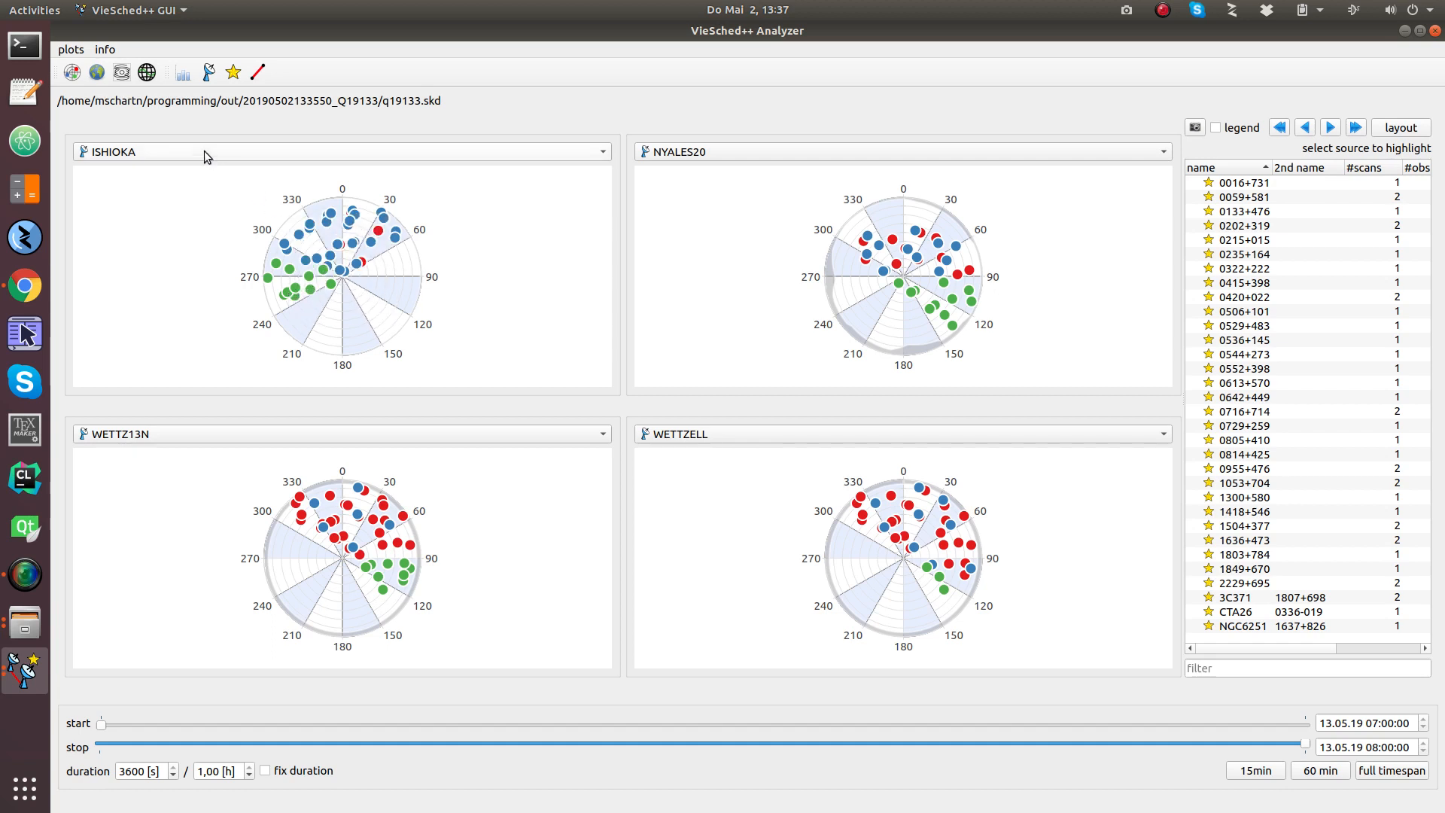
# Step: Check the schedule statistics, go back to the sky plots, restore the window and return to the main window
pyautogui.click(182, 73)
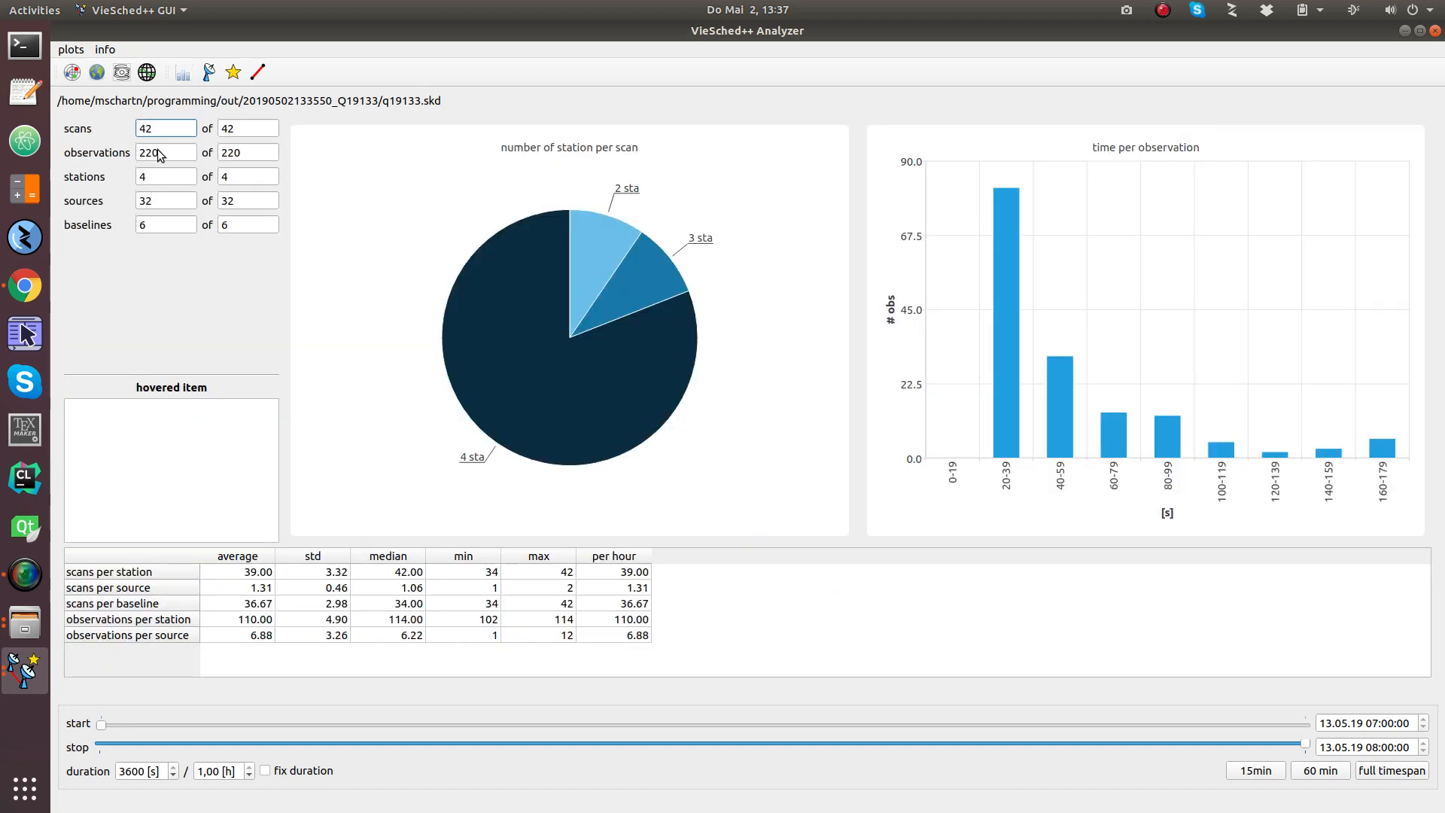
pyautogui.click(72, 72)
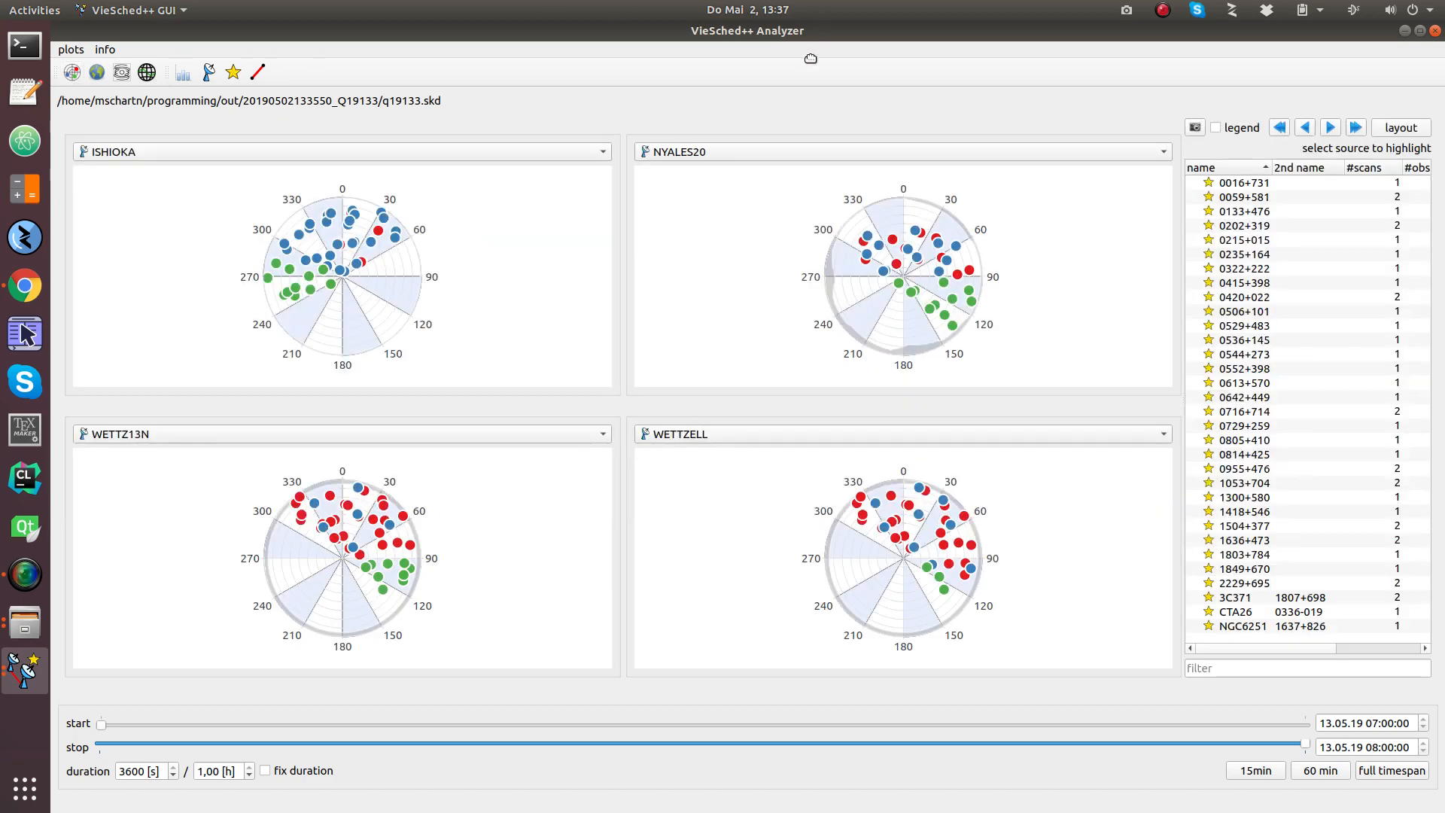
pyautogui.moveTo(811, 58); pyautogui.dragTo(716, 162)
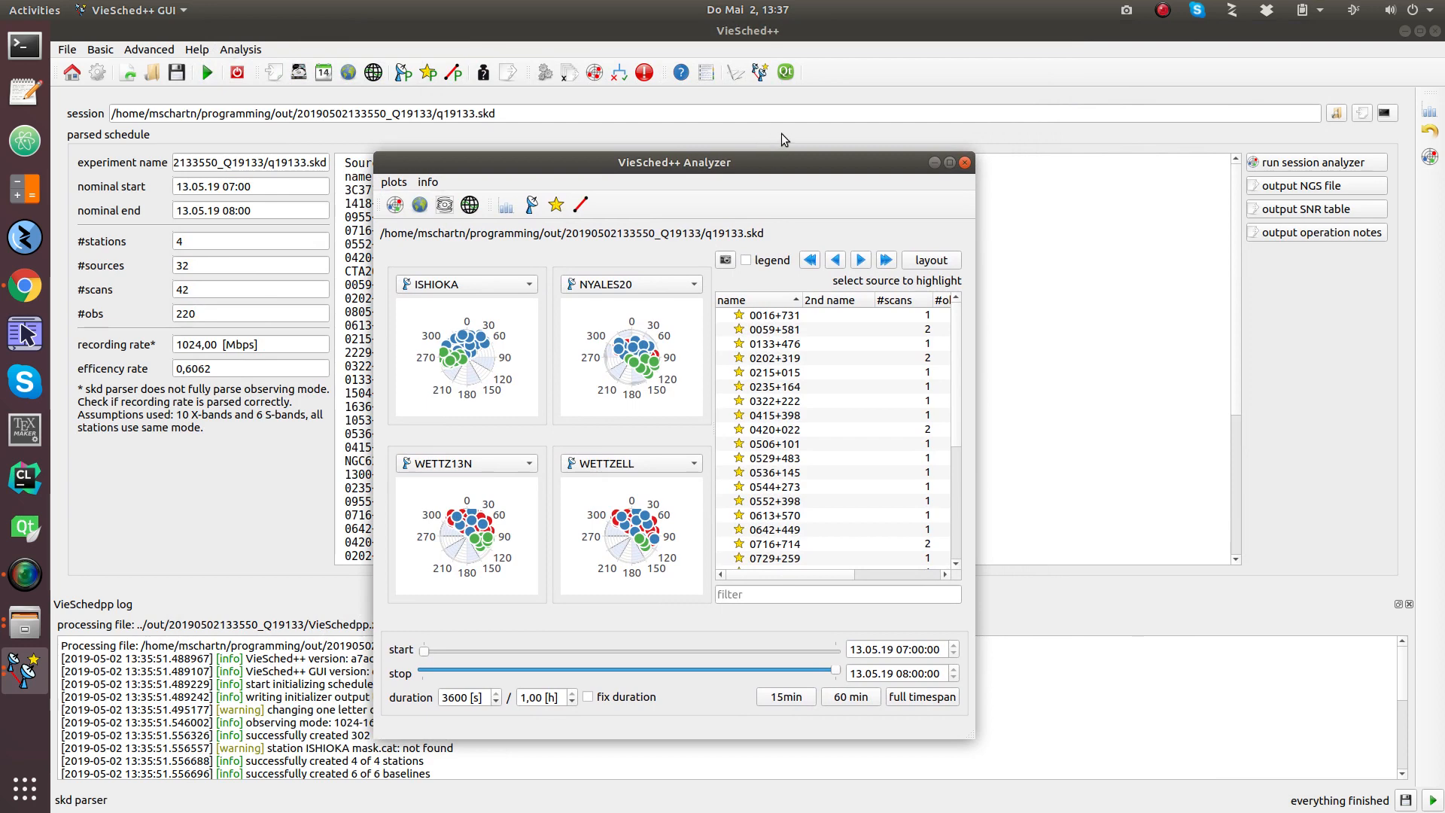
pyautogui.click(782, 133)
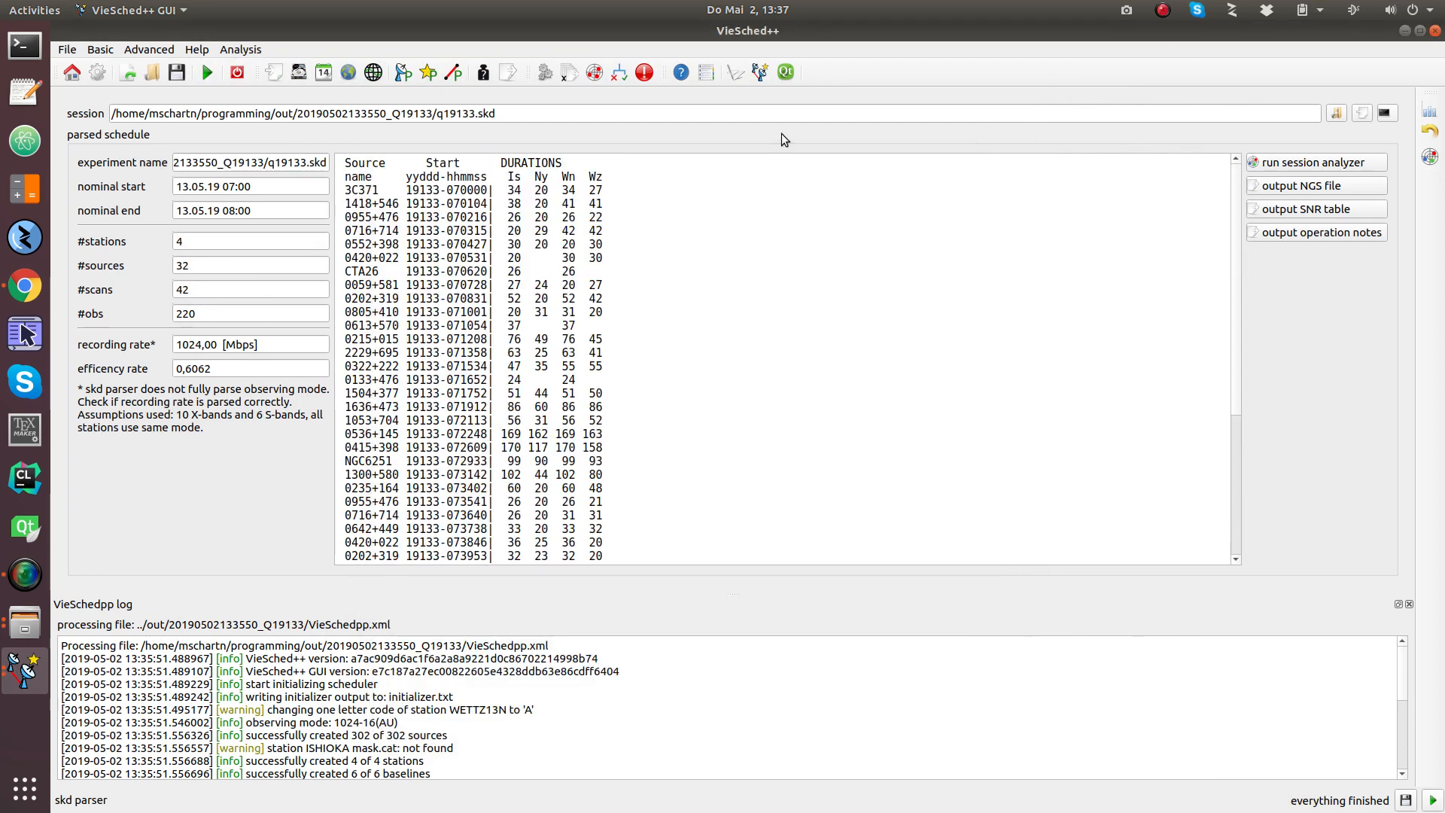
# Step: Add a source parameter named 'moreWeight' with weight enabled and set to 10,00
pyautogui.click(452, 73)
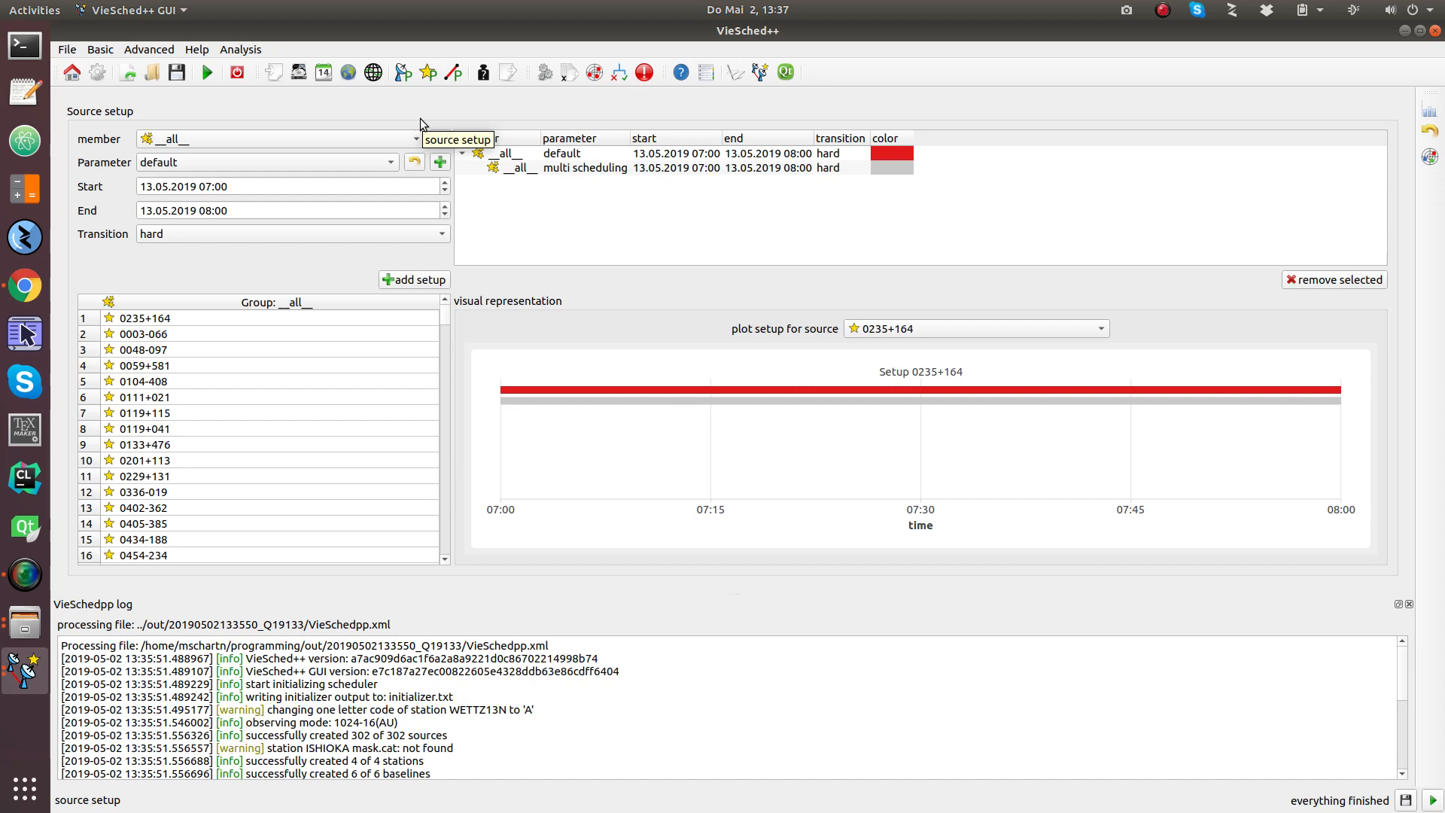
pyautogui.click(440, 162)
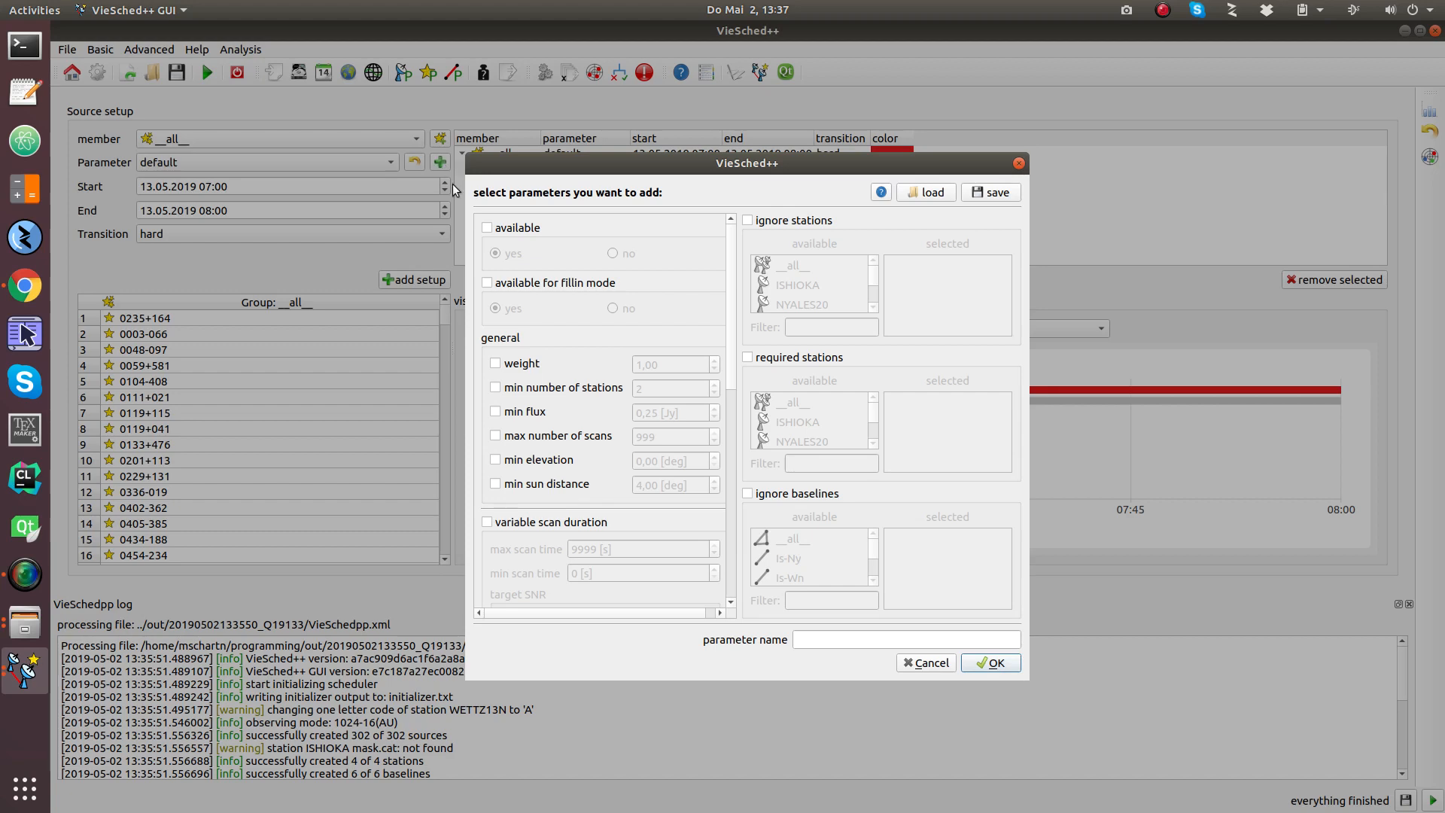
pyautogui.click(518, 365)
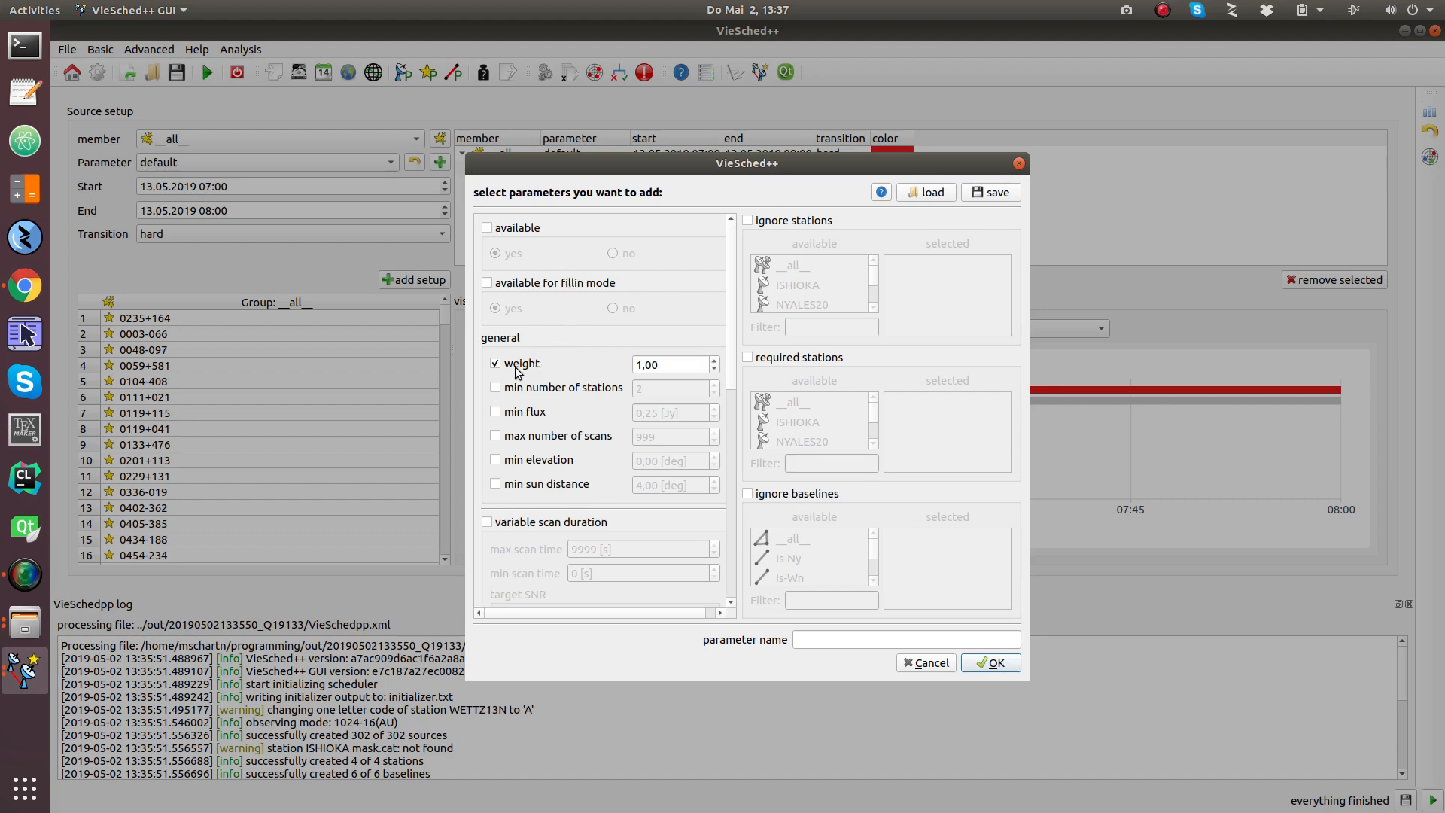
pyautogui.scroll(9, 668, 366)
pyautogui.write('10,00')
pyautogui.click(820, 636)
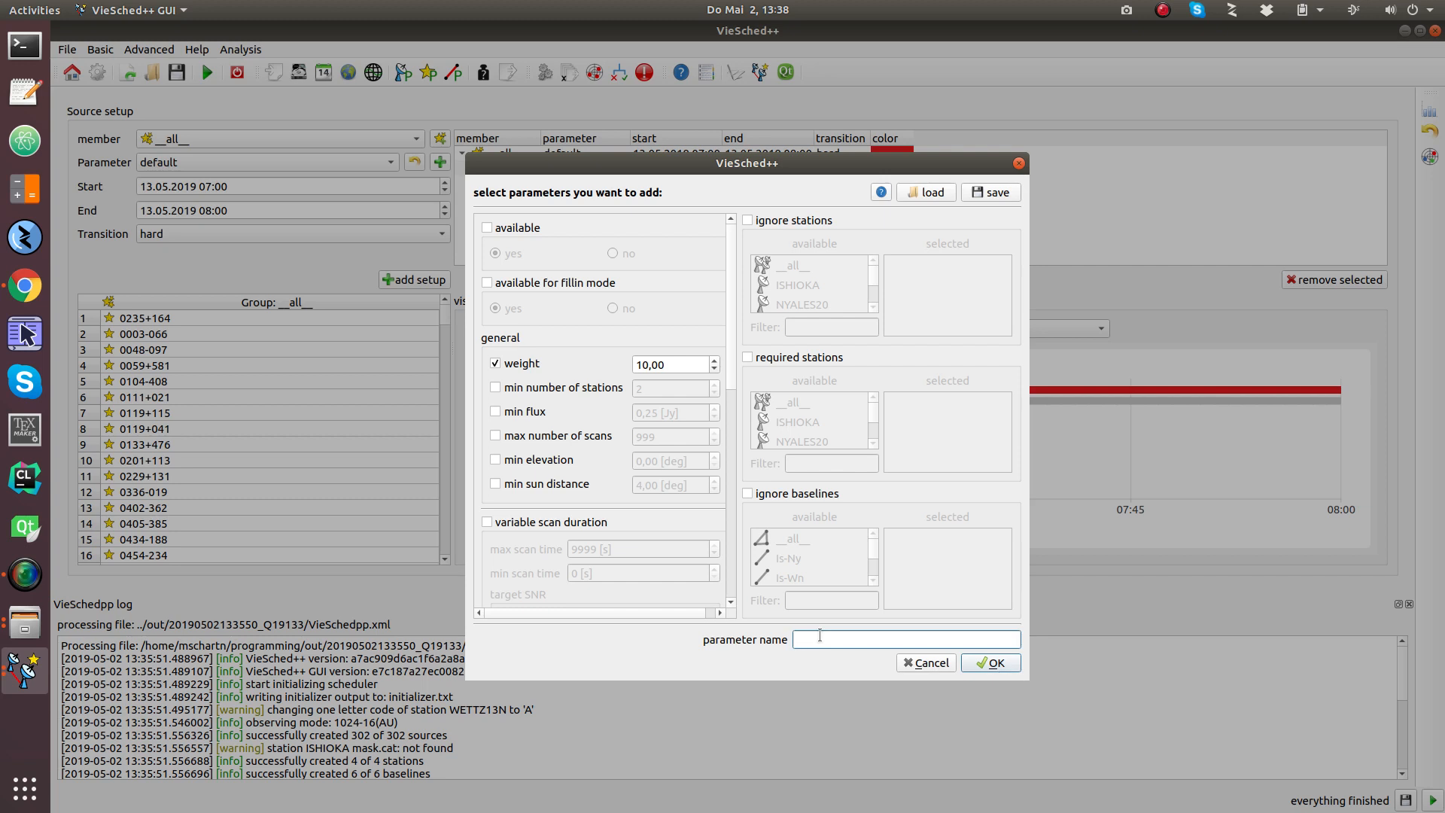
pyautogui.write('moreWeight')
pyautogui.click(987, 662)
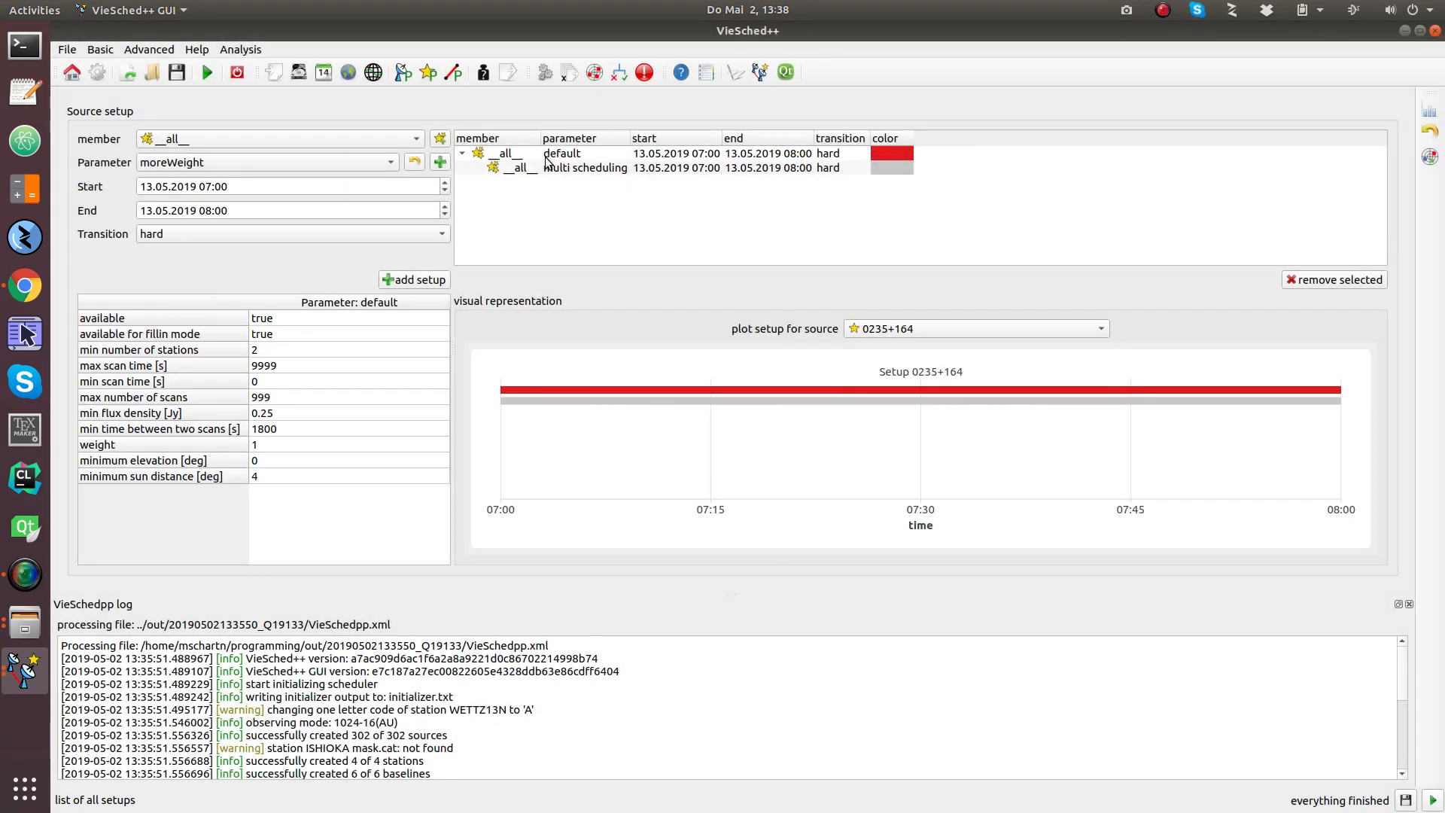
# Step: Assign moreWeight to source 1504+377 under multi scheduling for 07:00–08:00
pyautogui.click(524, 168)
pyautogui.click(412, 143)
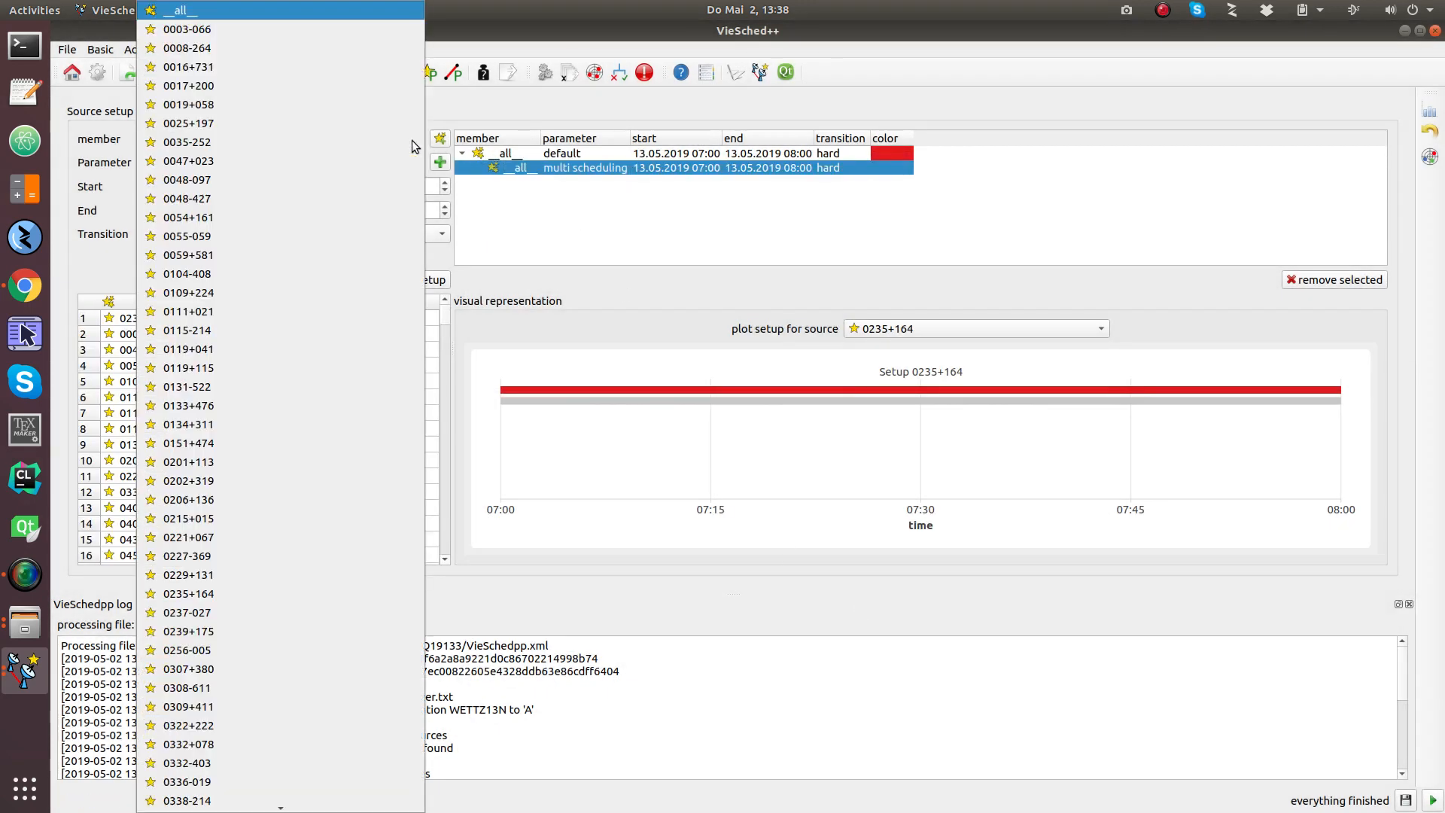
pyautogui.scroll(-10, 300, 533)
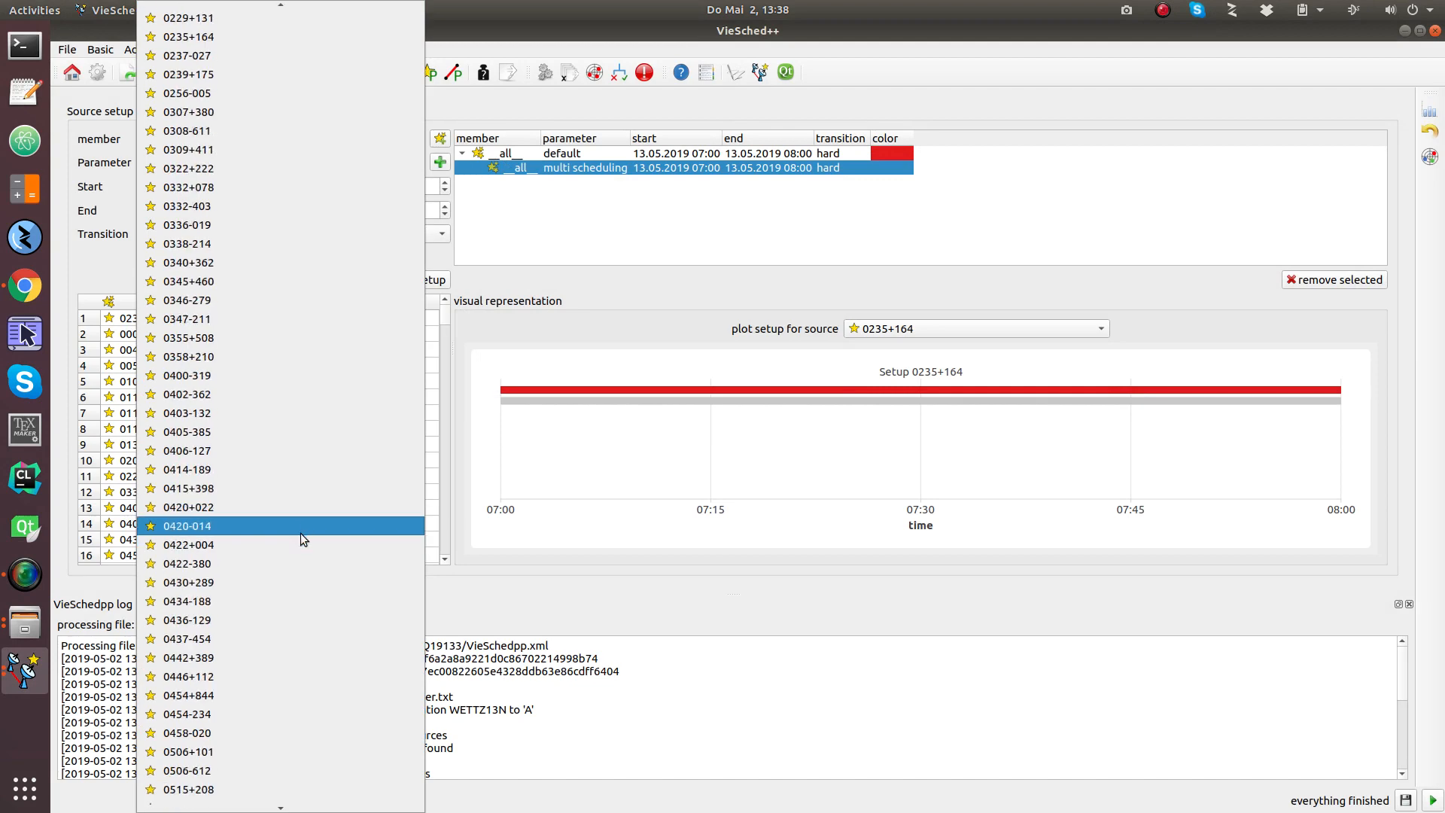
pyautogui.scroll(-20, 300, 533)
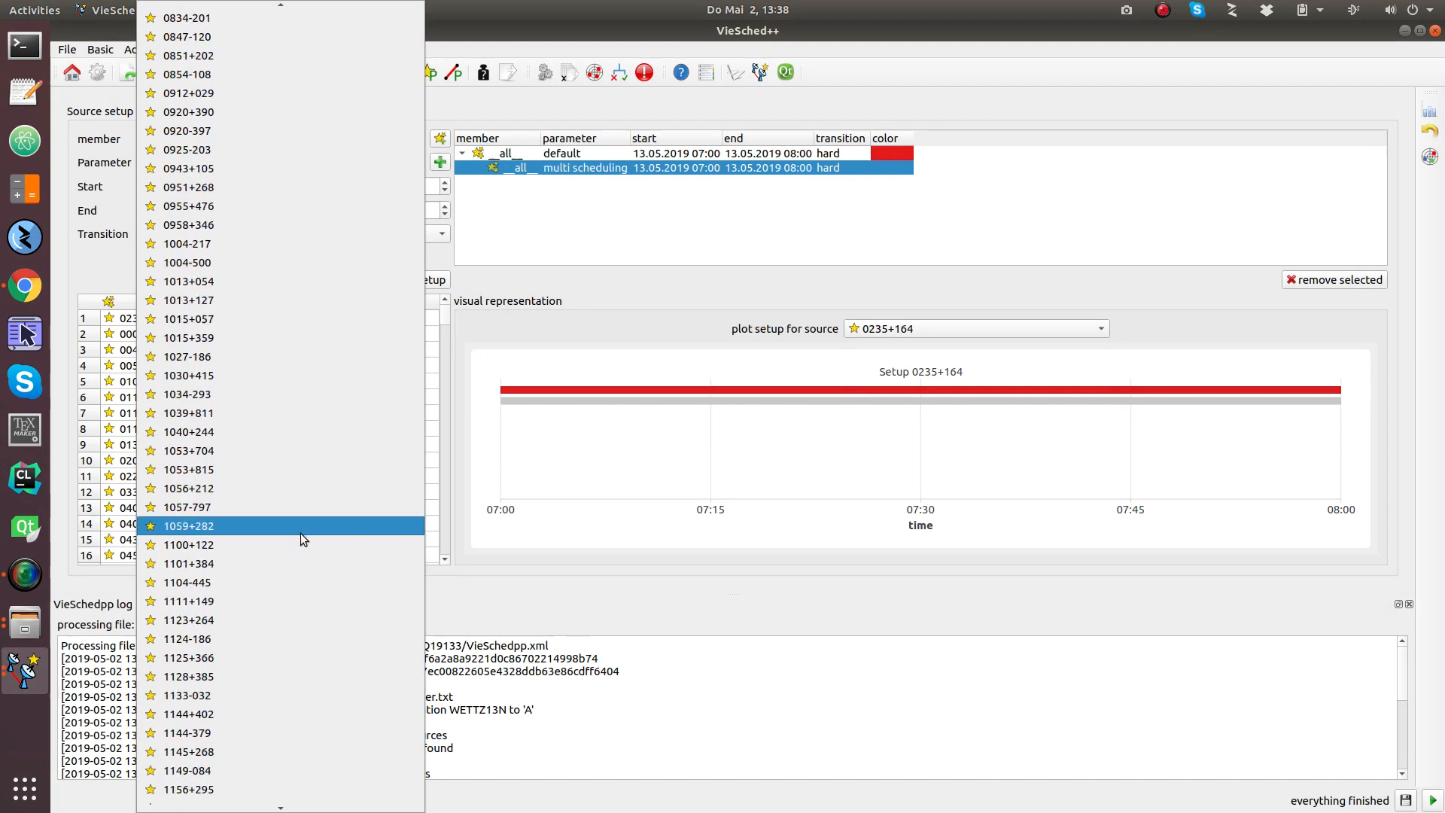
pyautogui.scroll(-19, 301, 533)
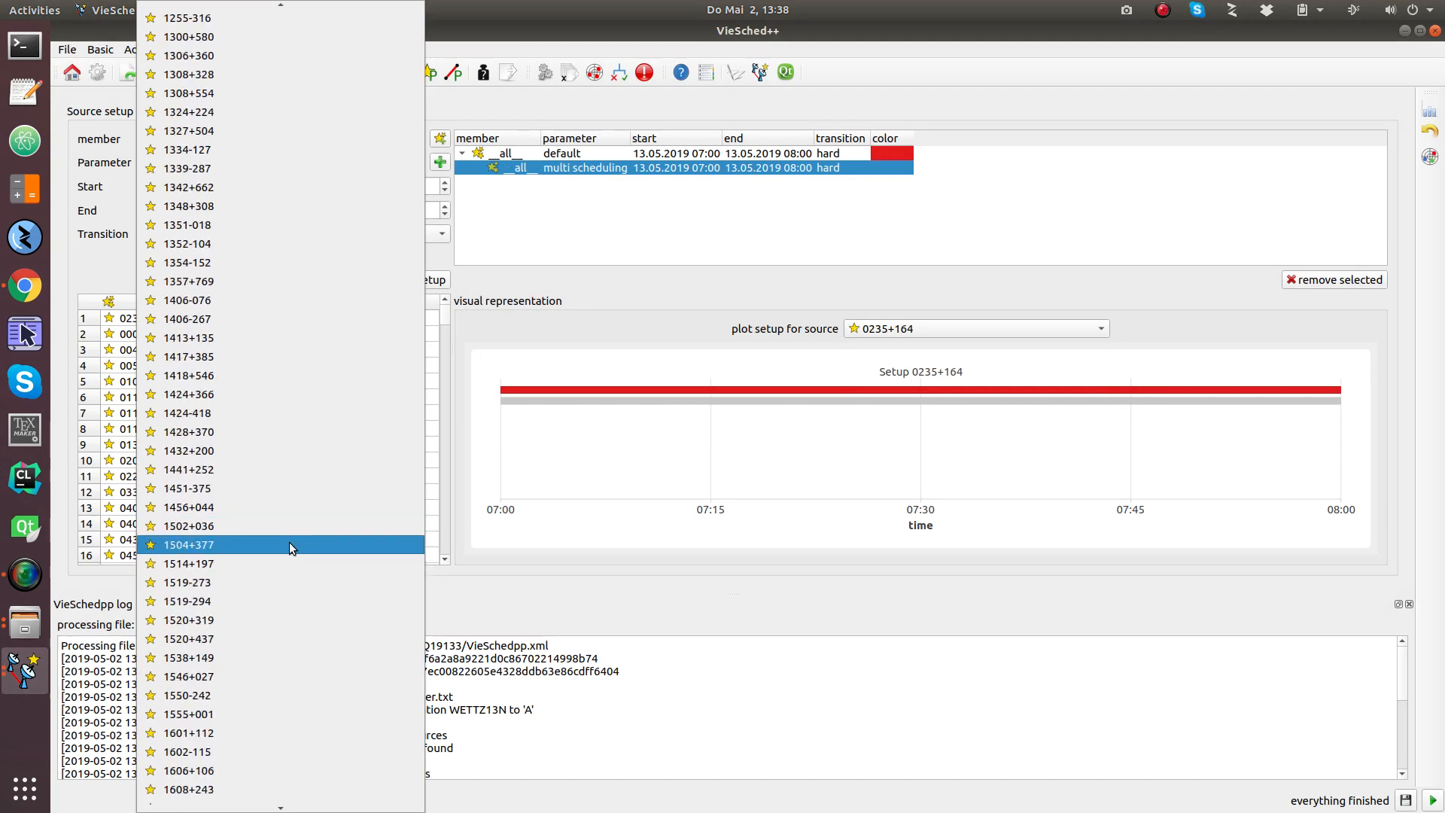
pyautogui.click(289, 544)
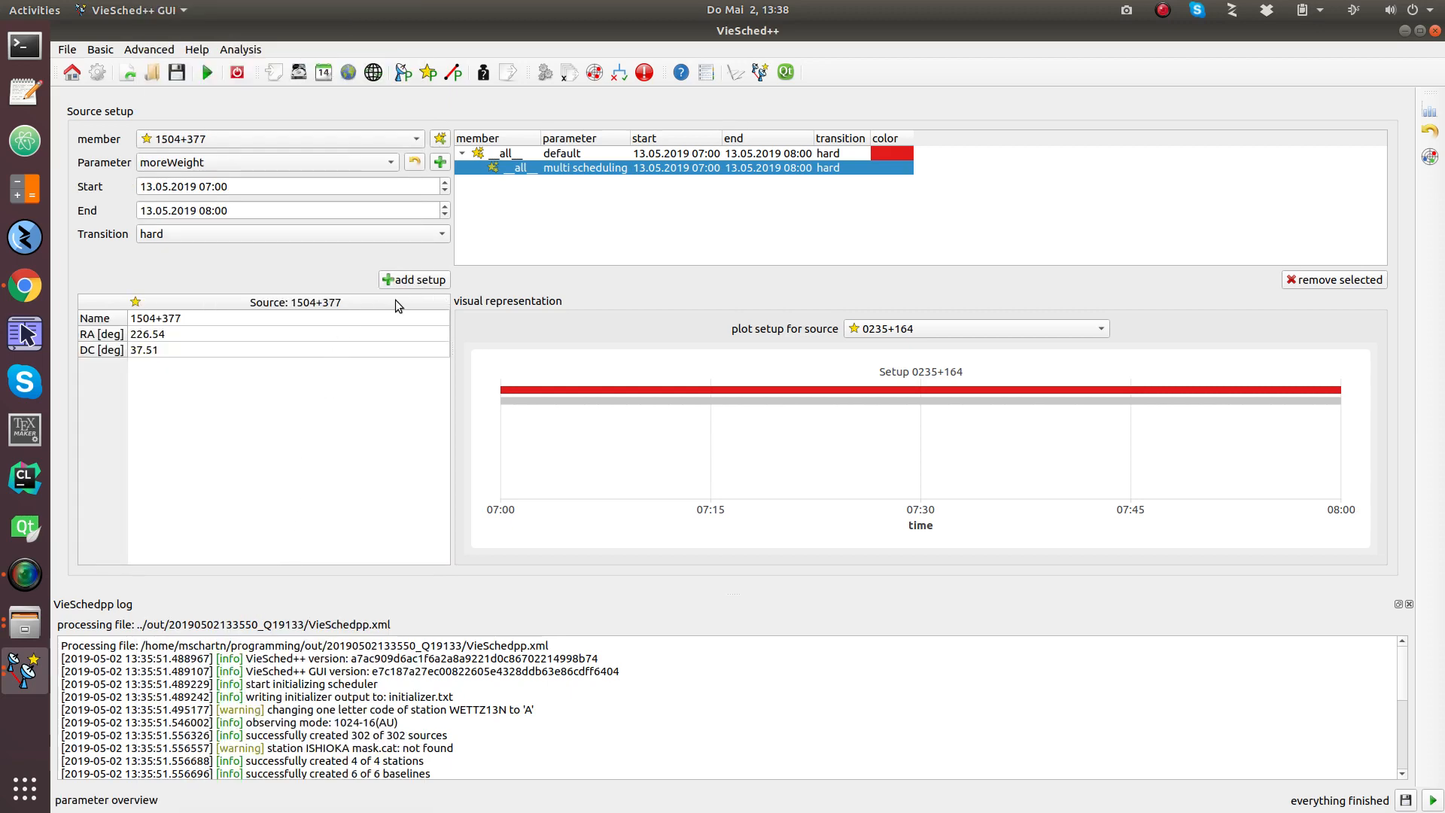
pyautogui.click(414, 280)
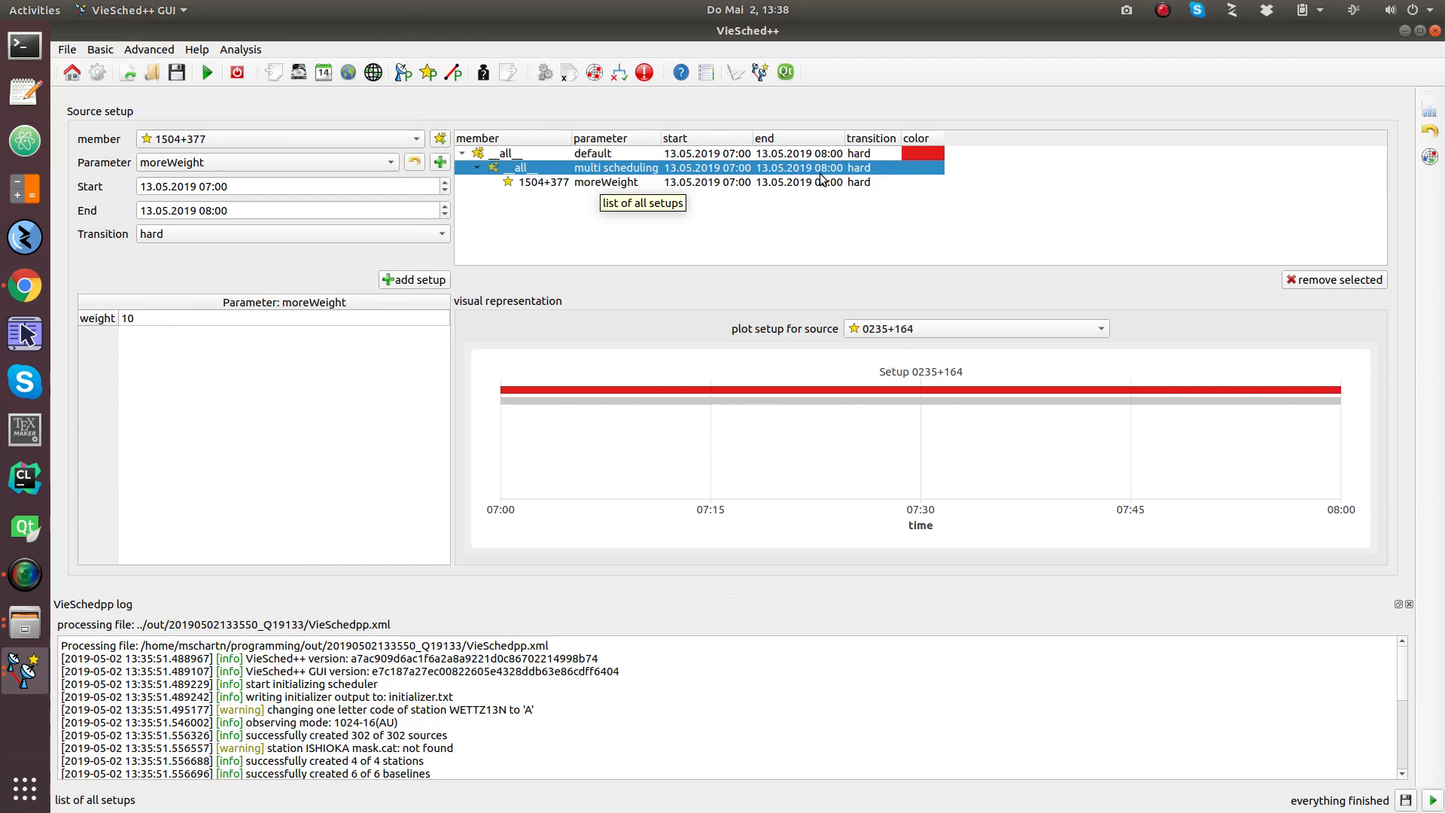
# Step: Reopen the source member list and scroll back to its top
pyautogui.click(378, 140)
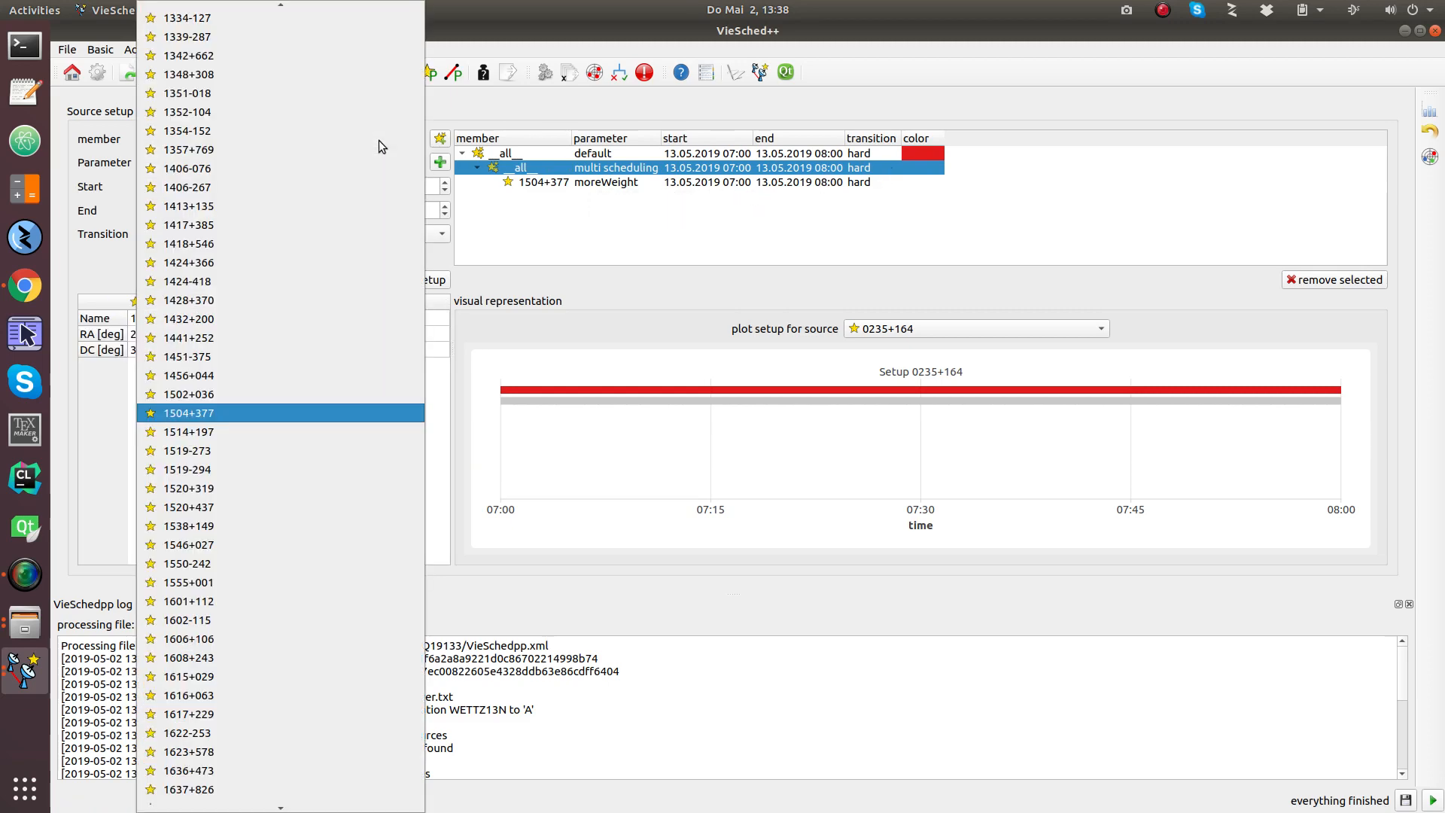
pyautogui.scroll(20, 327, 224)
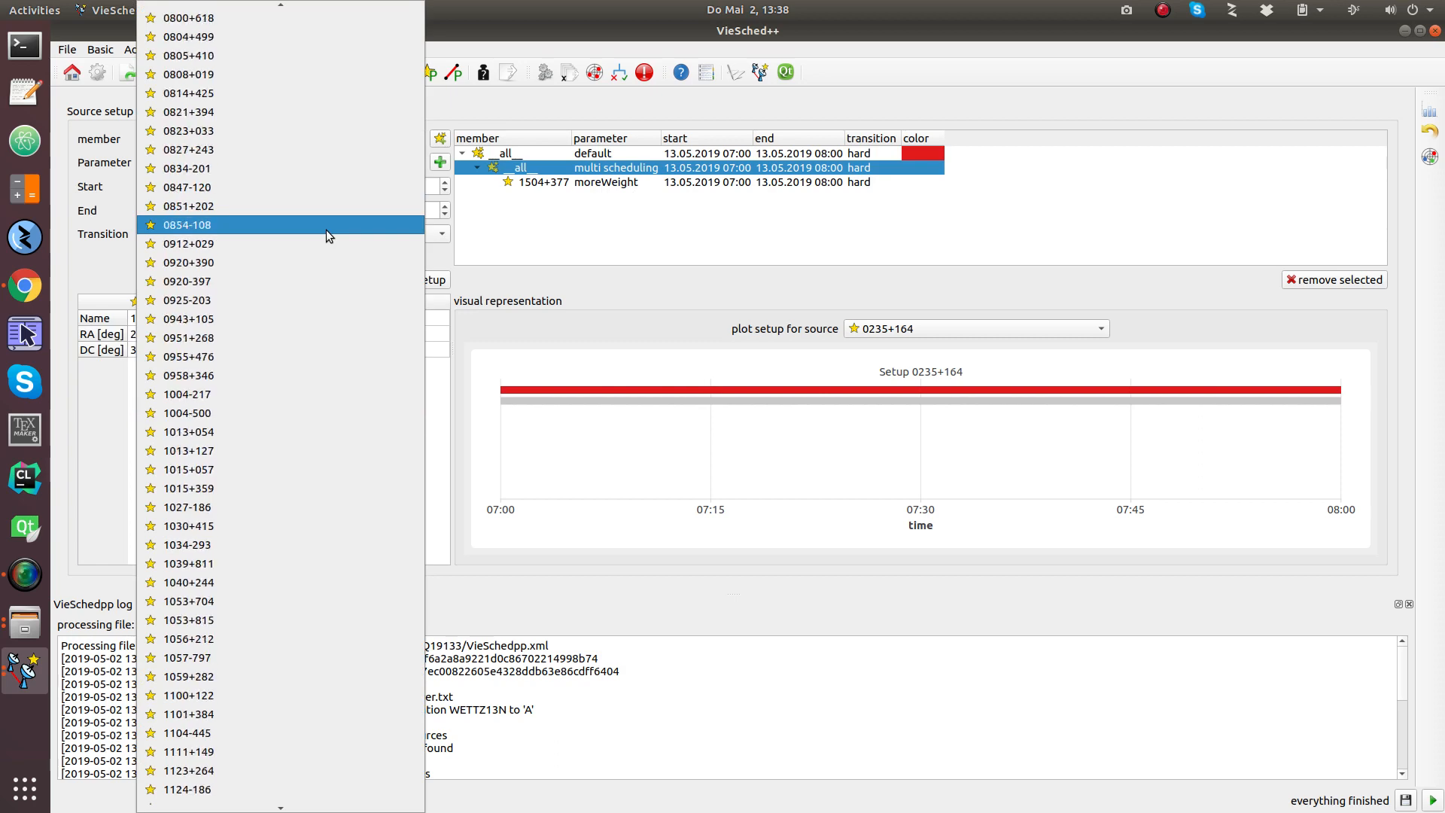
pyautogui.scroll(11, 326, 229)
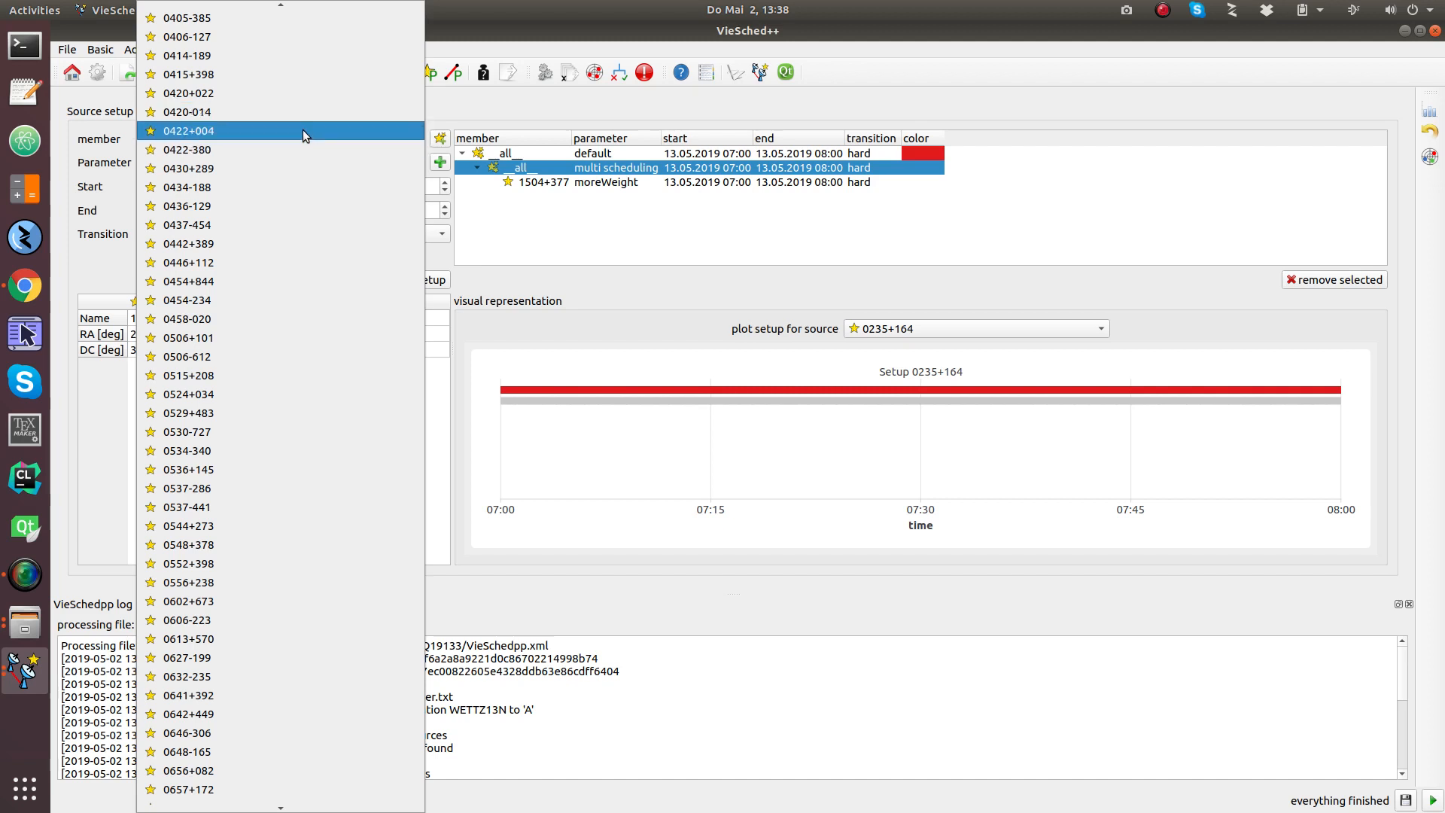
# Step: Assign moreWeight to source 0420+022 under multi scheduling, starting at 07:15
pyautogui.click(226, 94)
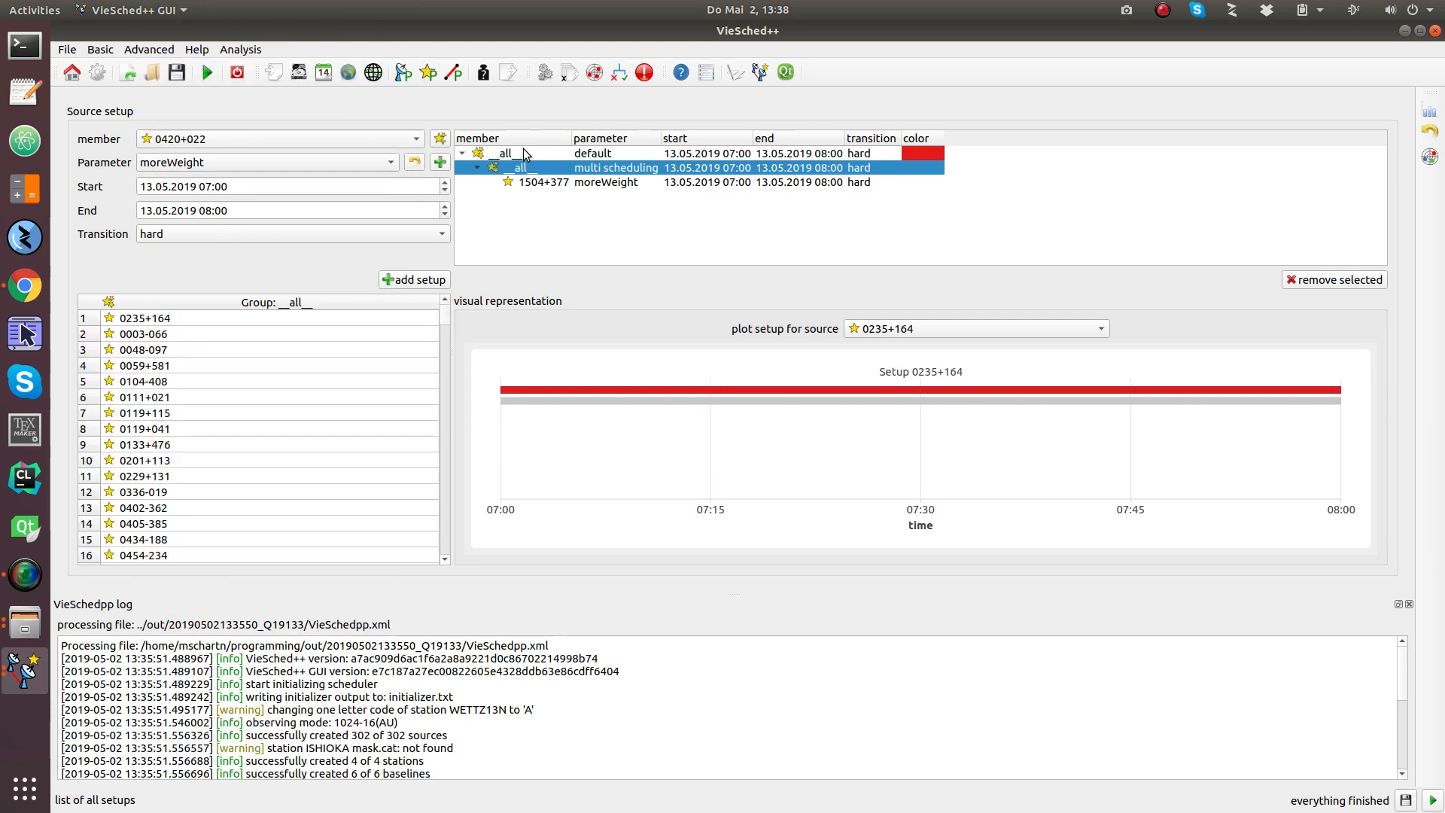
pyautogui.click(267, 191)
pyautogui.scroll(11, 266, 190)
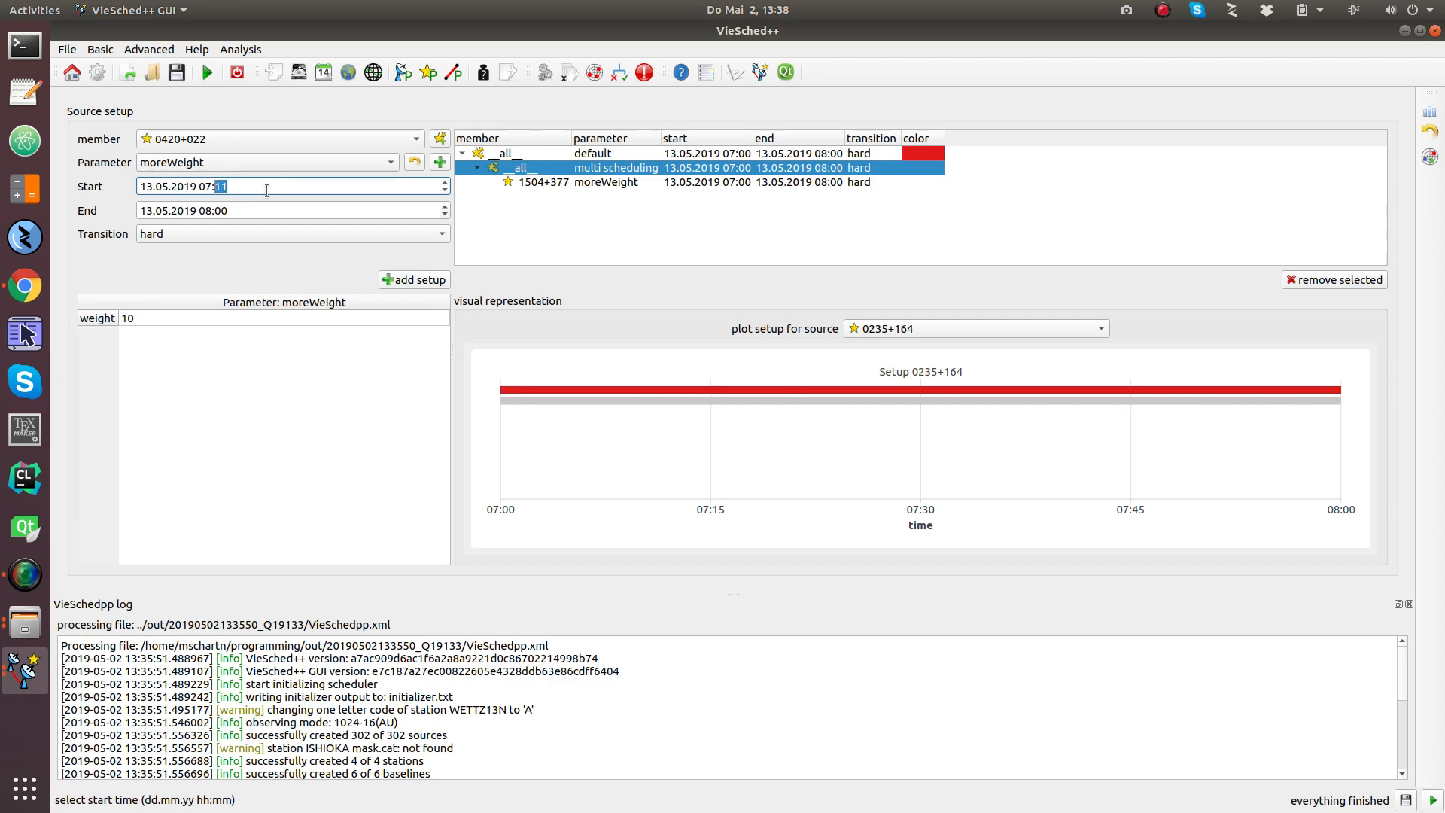
pyautogui.click(422, 281)
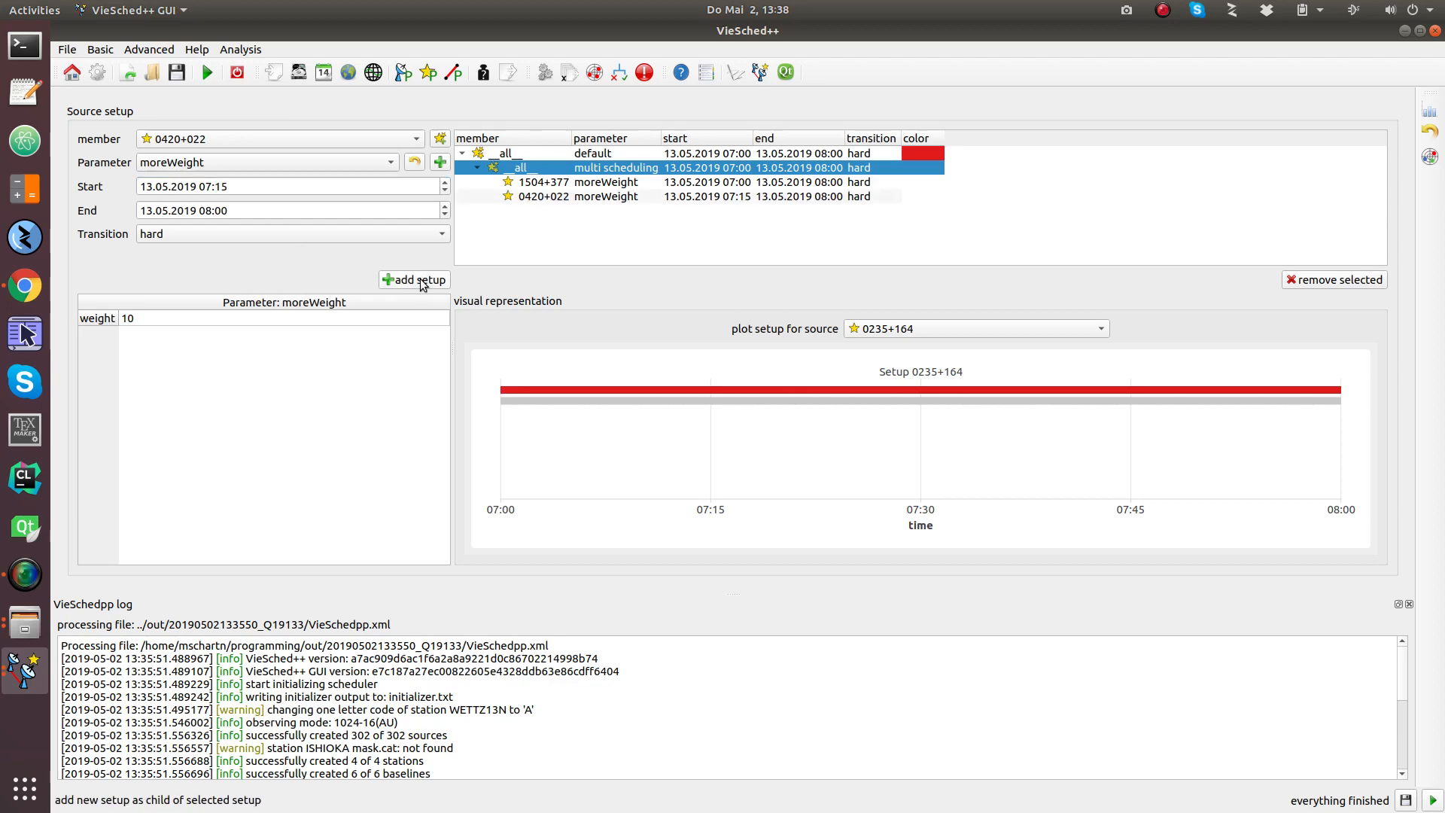
# Step: Open the plot's source list and close it without changes
pyautogui.click(971, 329)
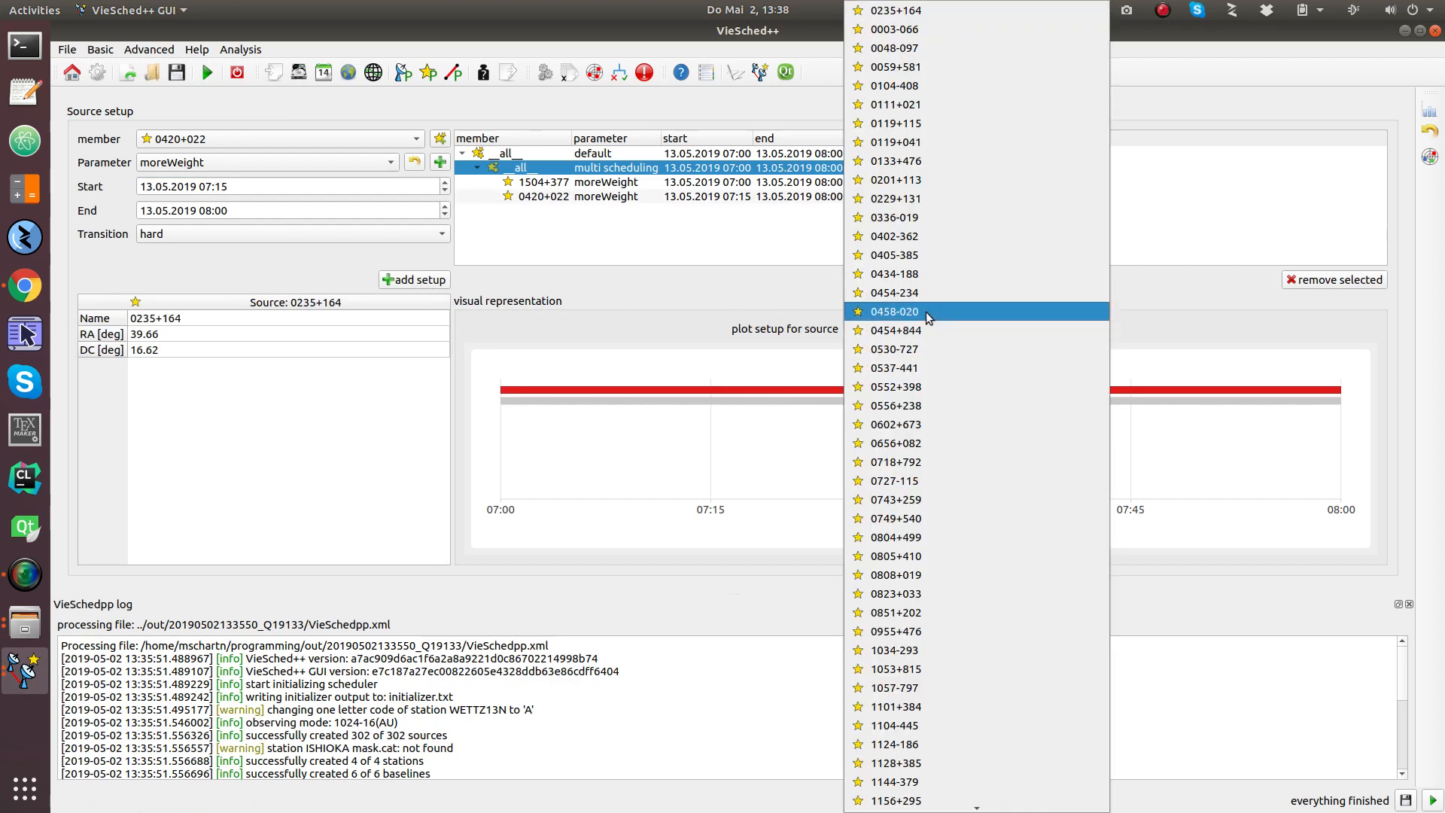
pyautogui.click(648, 310)
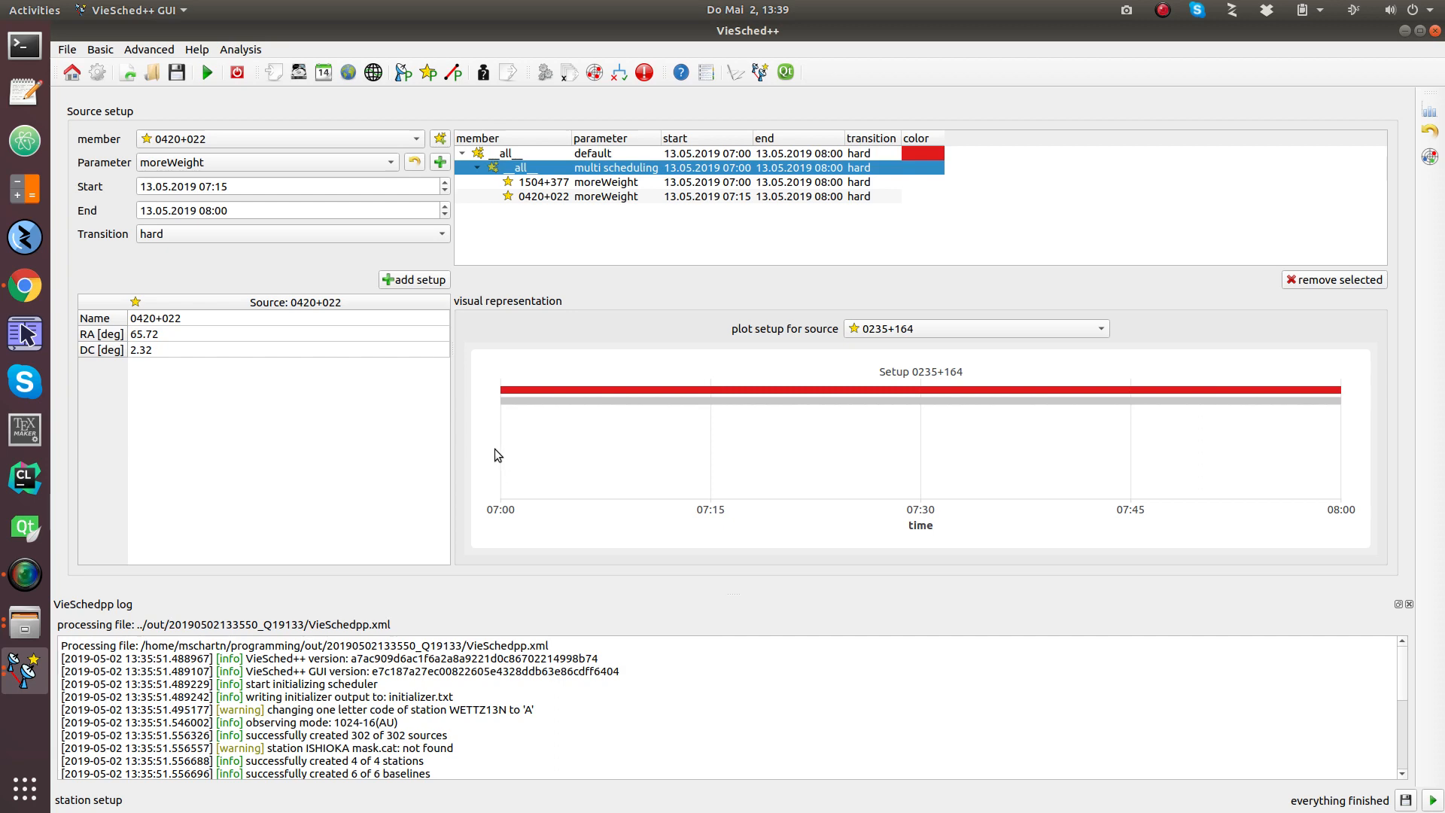
pyautogui.moveTo(576, 152)
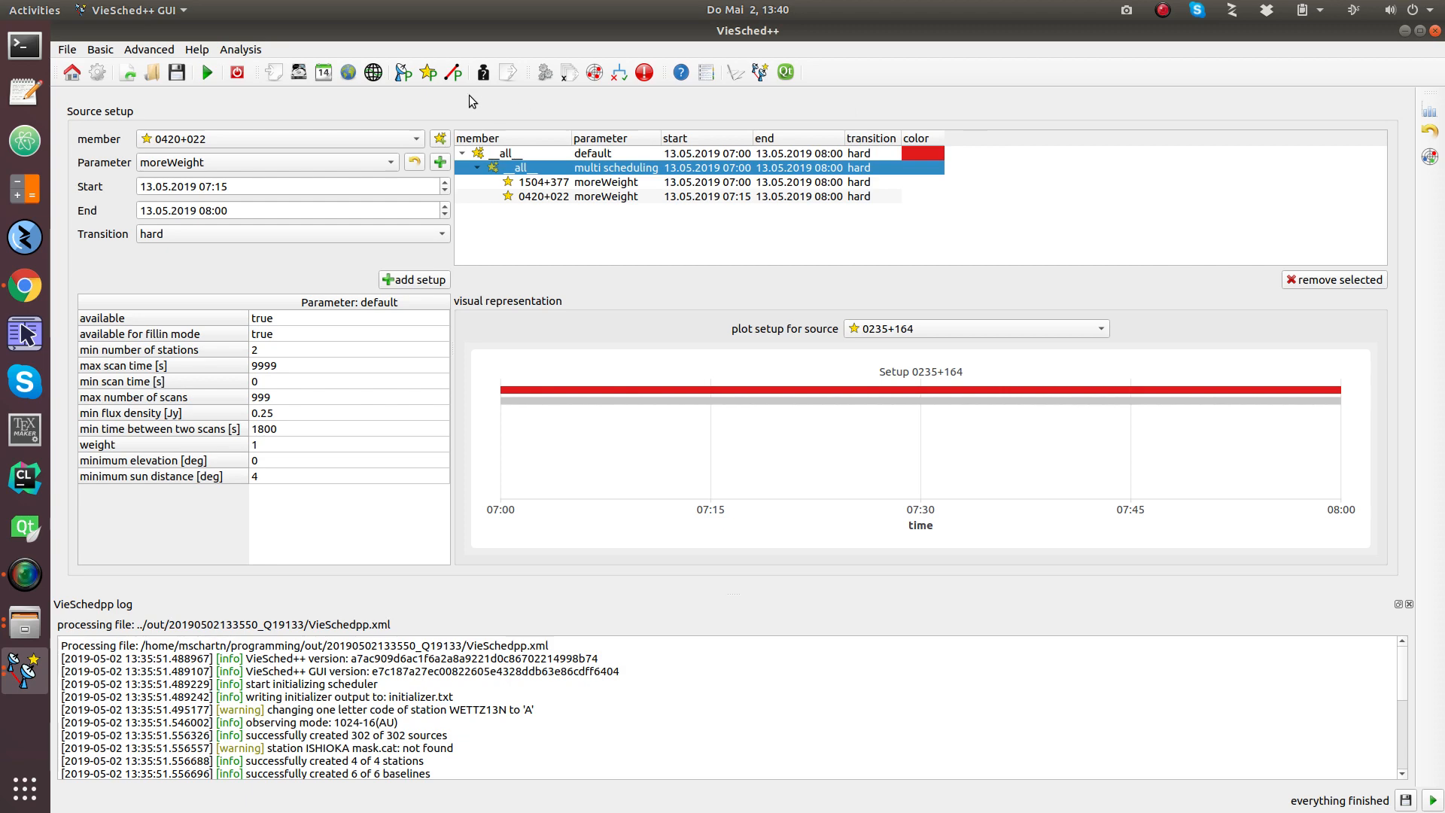
# Step: Change the sky coverage weight factor to 0,05, leaving the other factors at 1,00
pyautogui.click(483, 74)
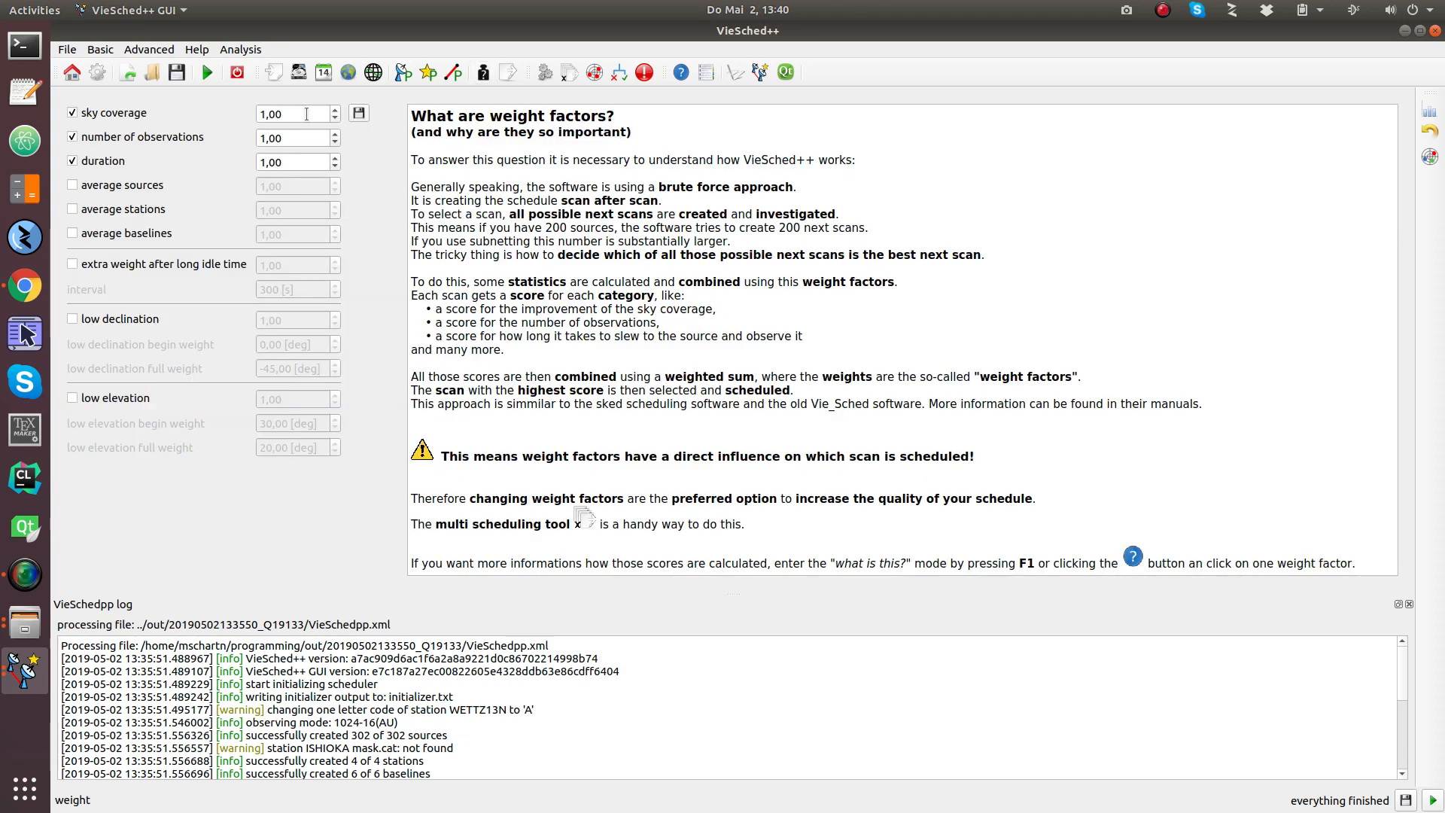
pyautogui.doubleClick(307, 114)
pyautogui.write('0,05')
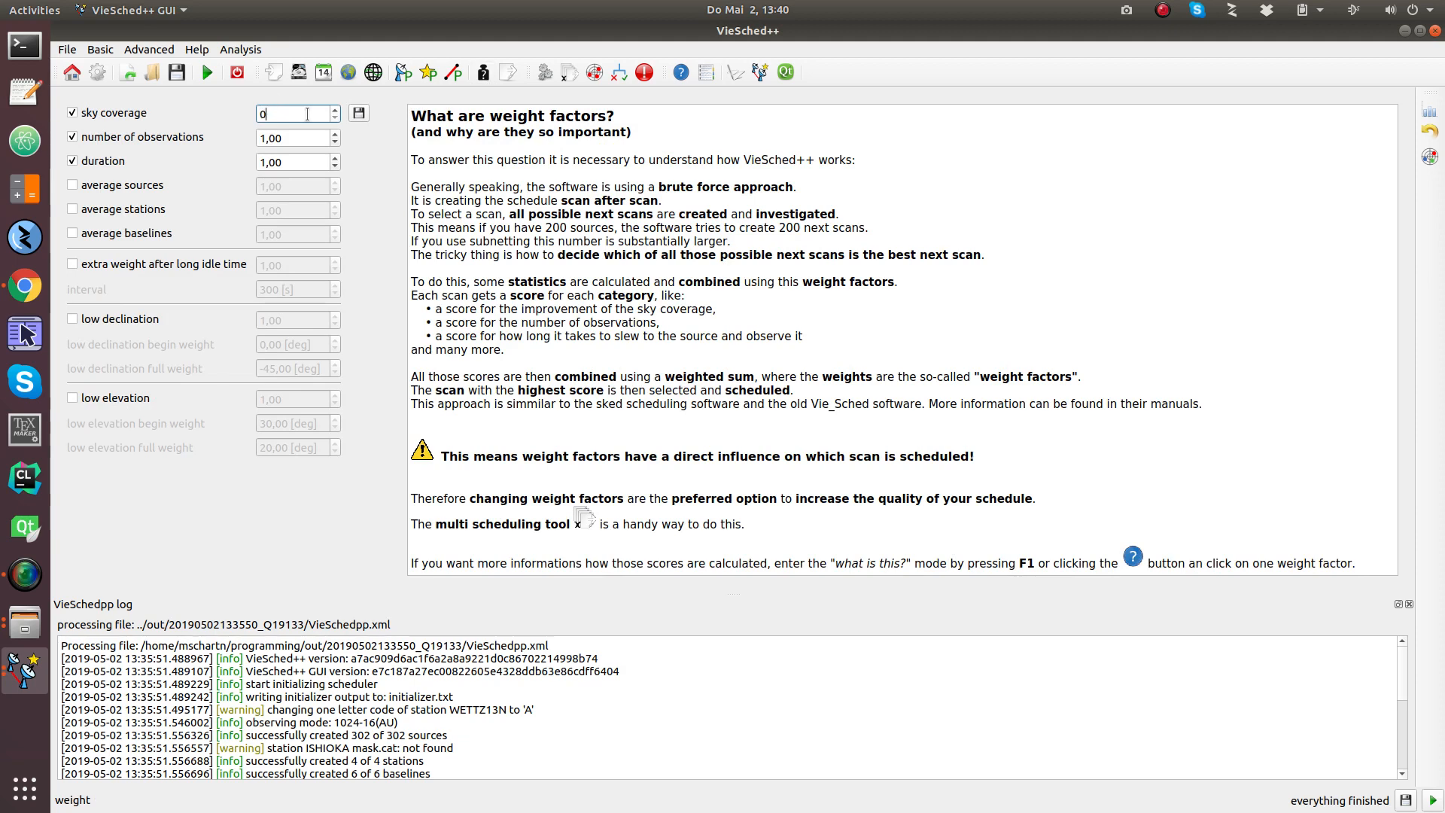
pyautogui.click(304, 135)
pyautogui.click(306, 111)
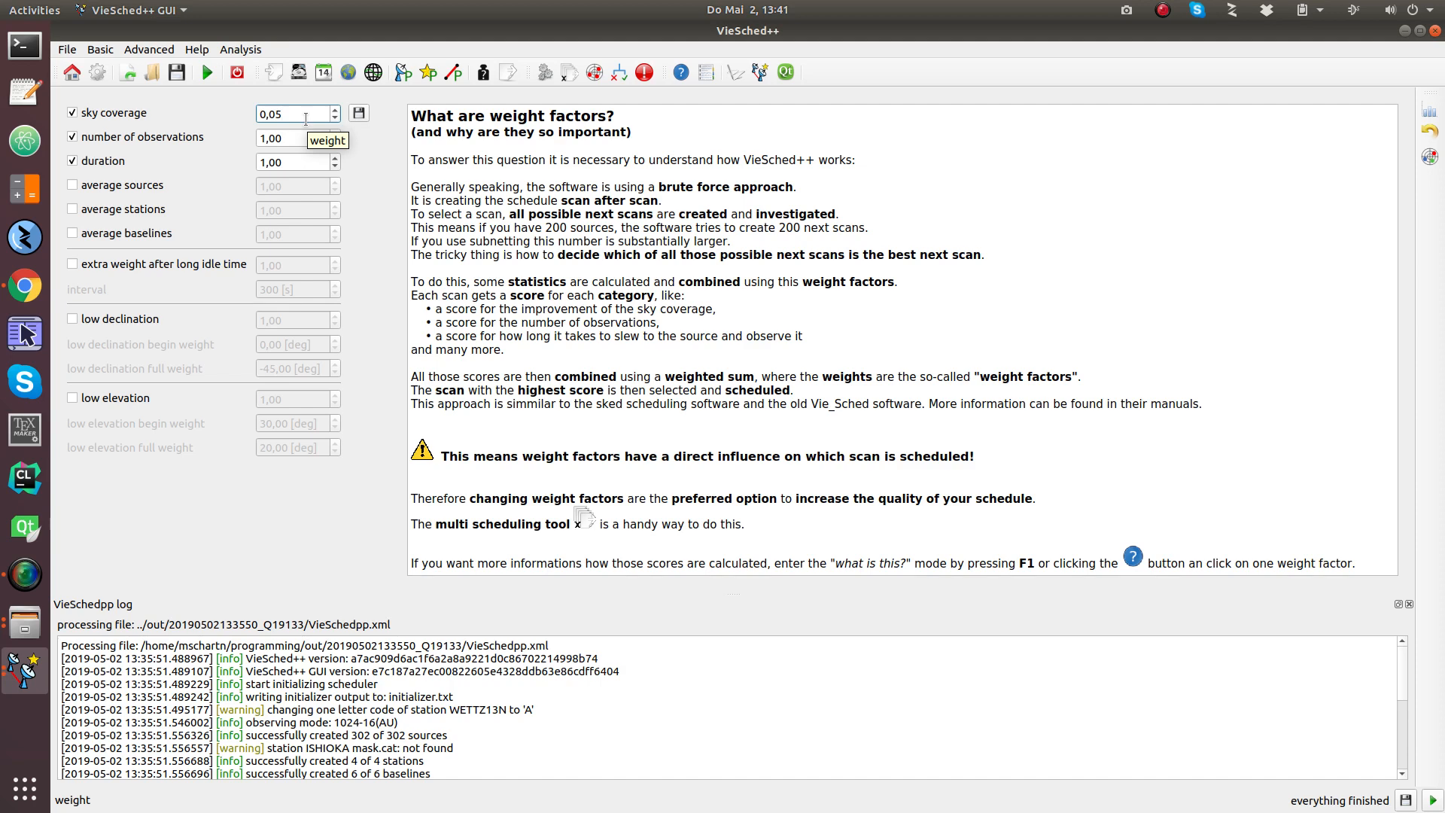
pyautogui.click(859, 213)
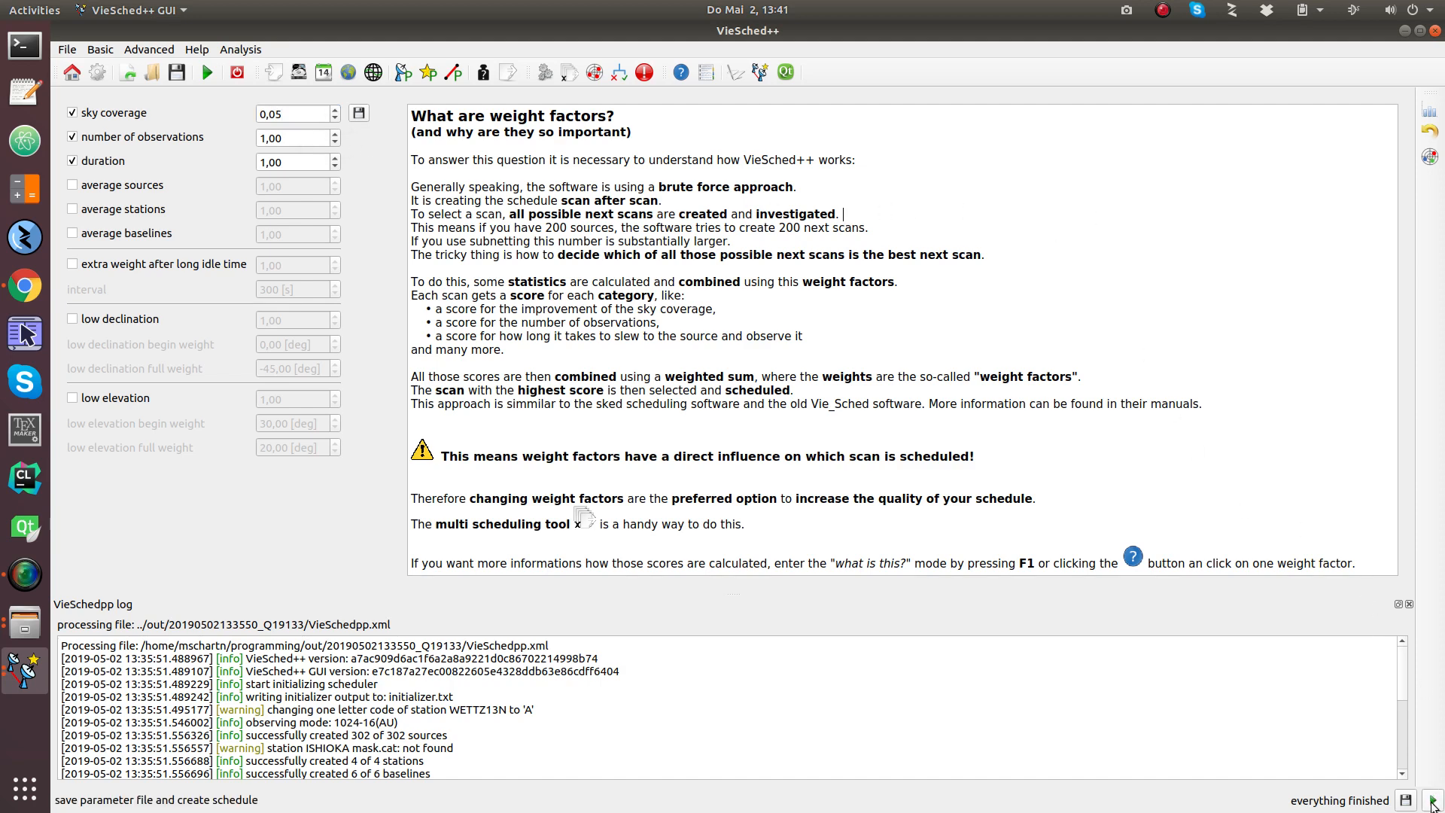
# Step: Save the XML parameter file, create the new schedule, then return to the scheduler window
pyautogui.click(1432, 800)
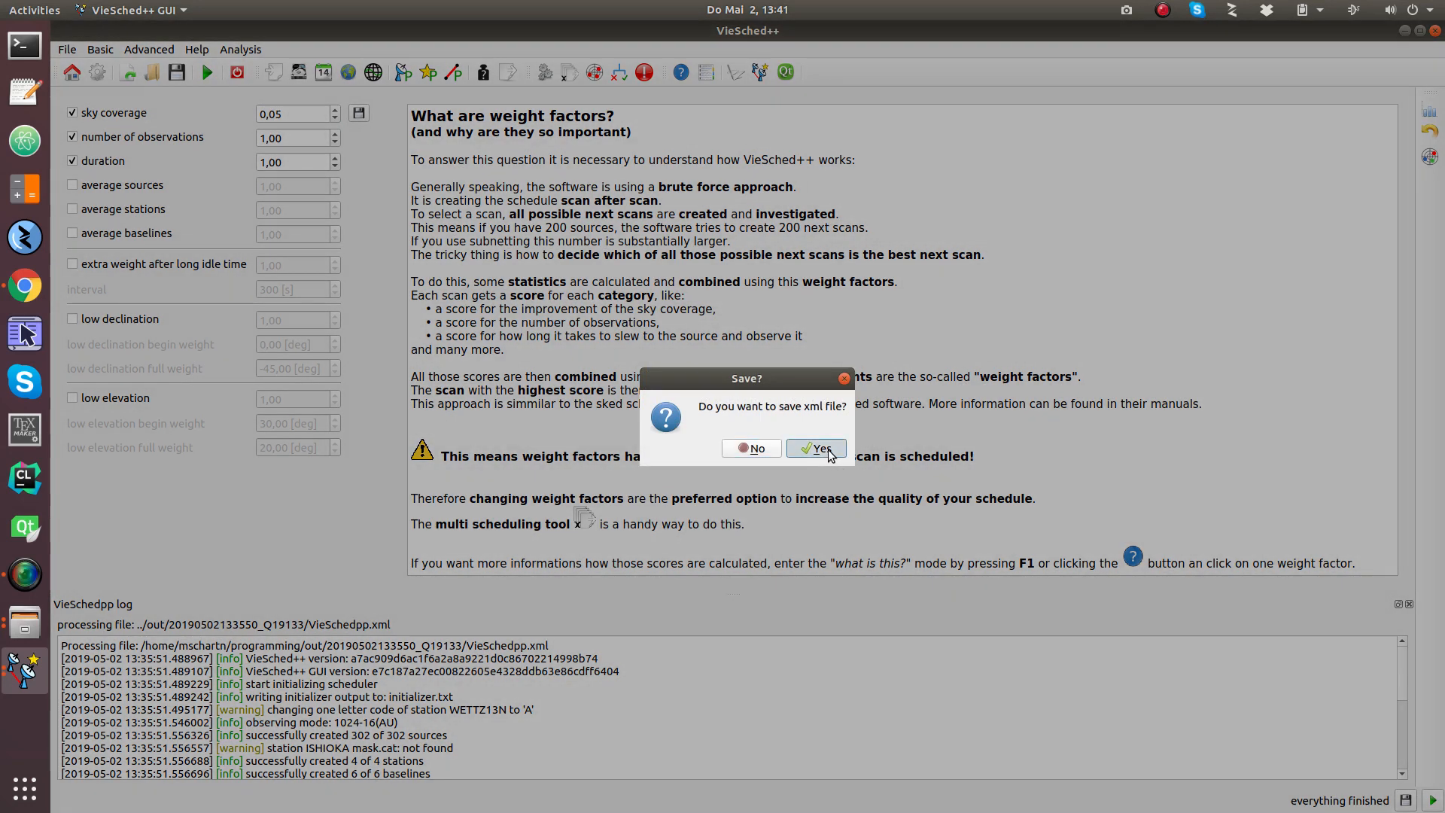
pyautogui.click(824, 448)
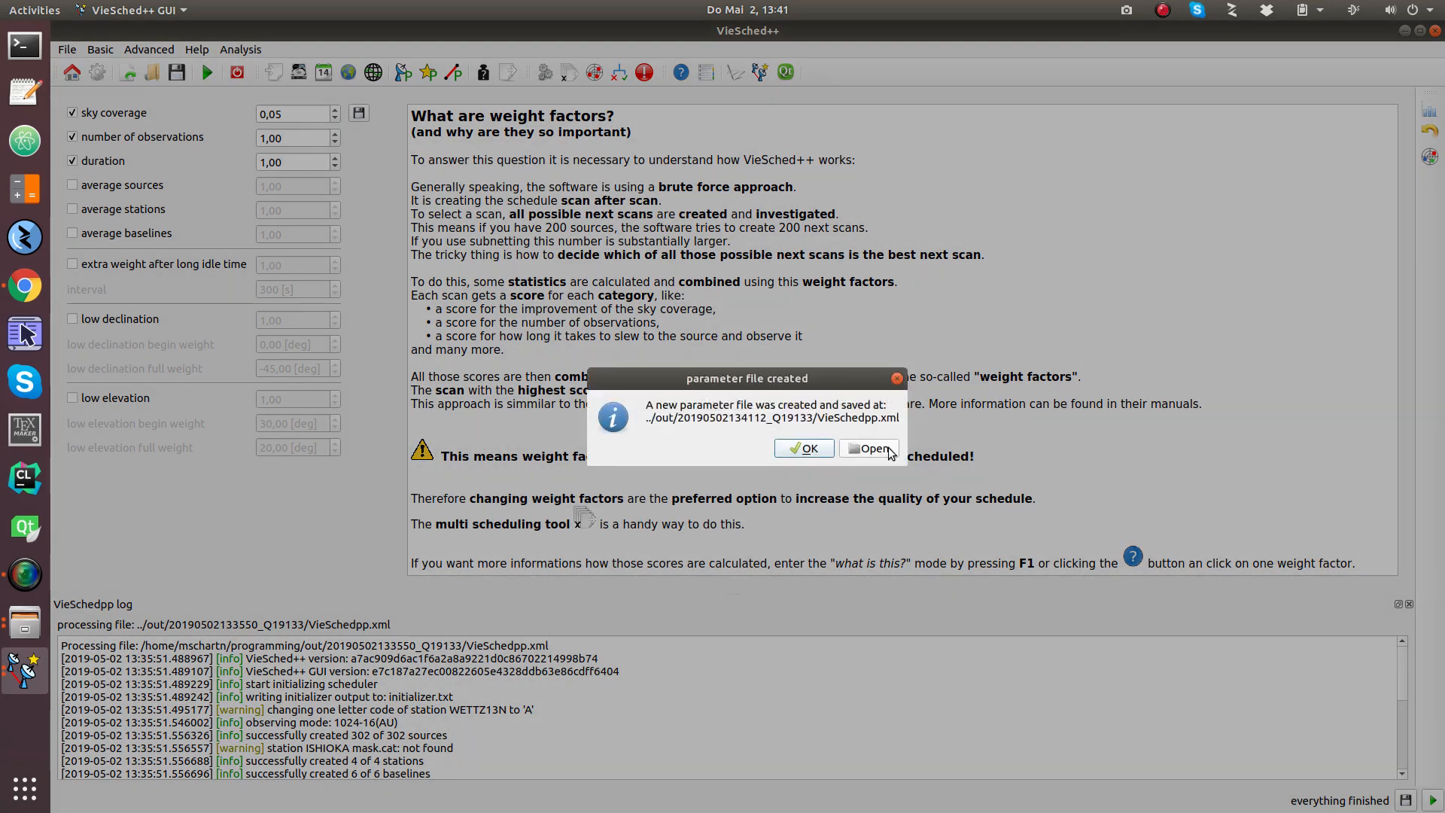
pyautogui.click(873, 448)
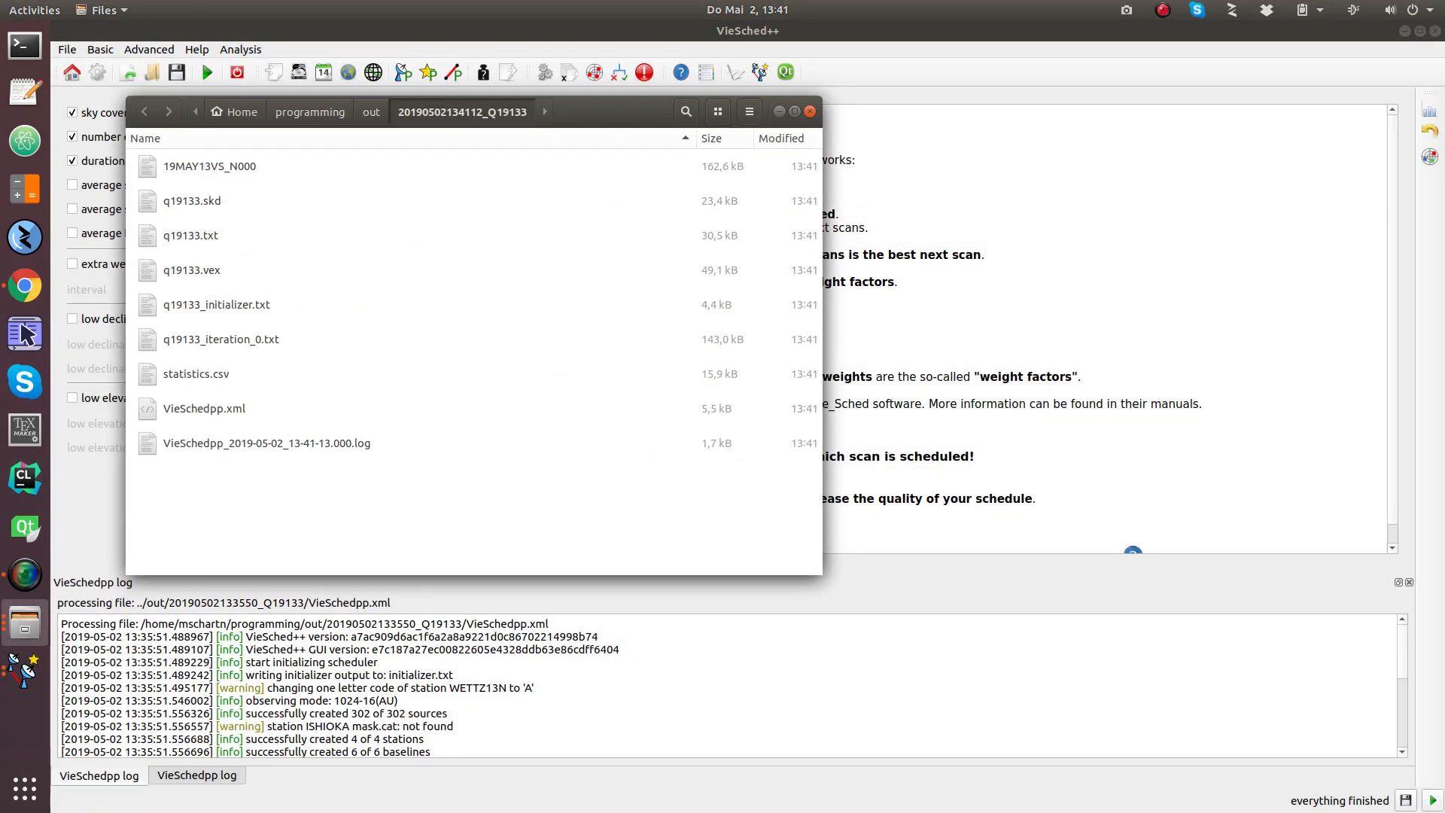
pyautogui.click(338, 632)
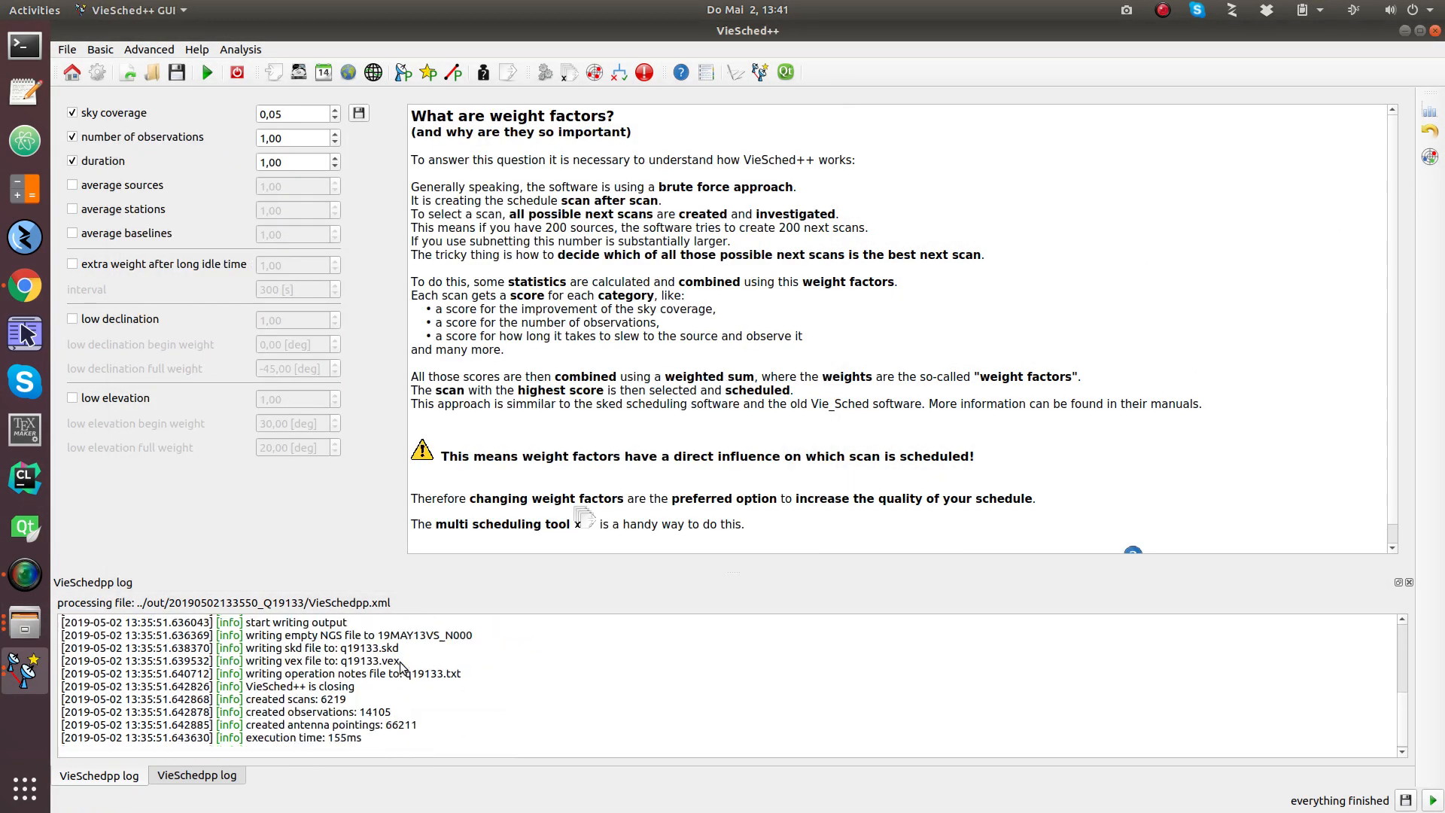
pyautogui.click(1430, 157)
pyautogui.click(1336, 113)
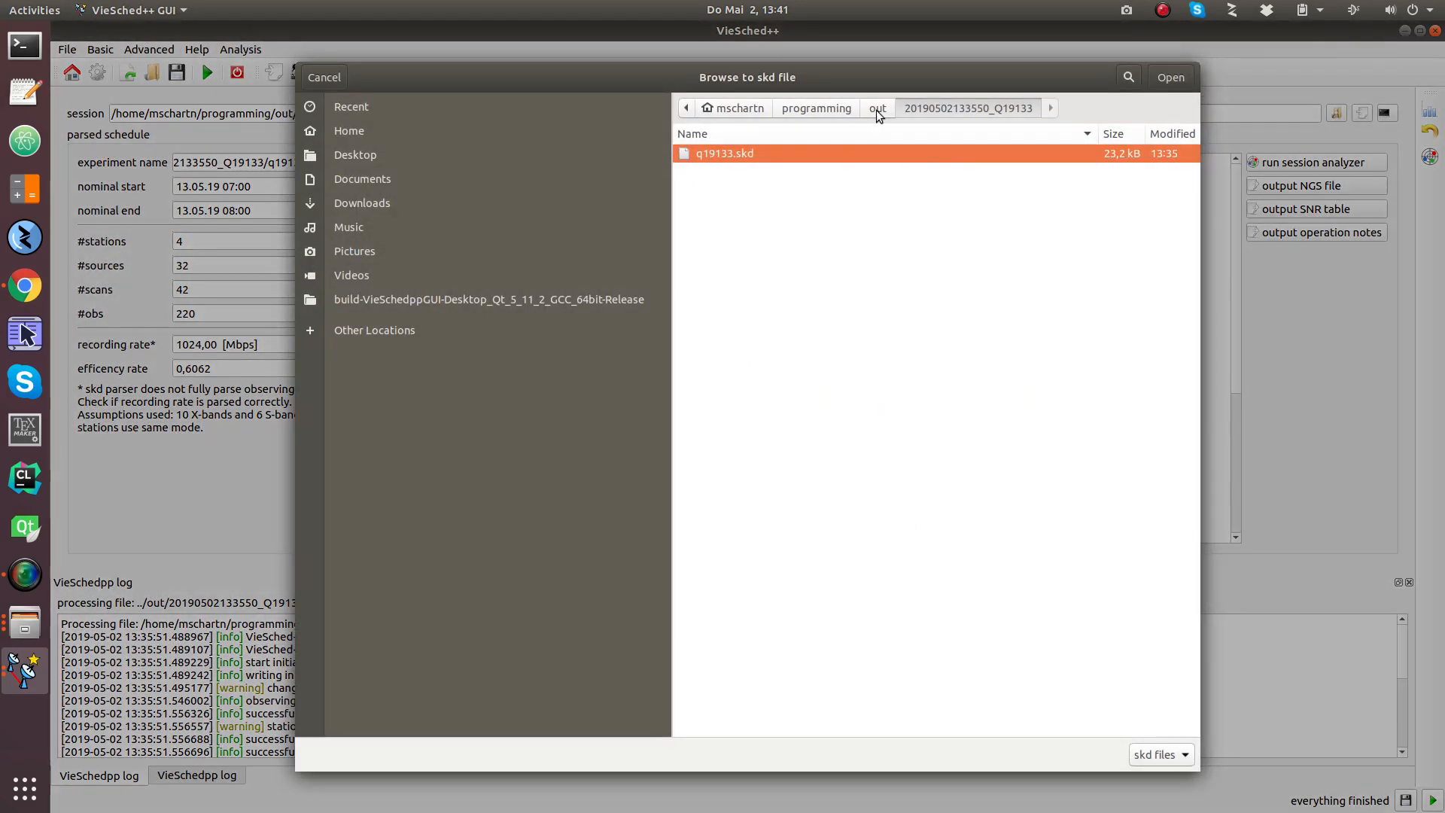
pyautogui.click(877, 109)
pyautogui.doubleClick(825, 348)
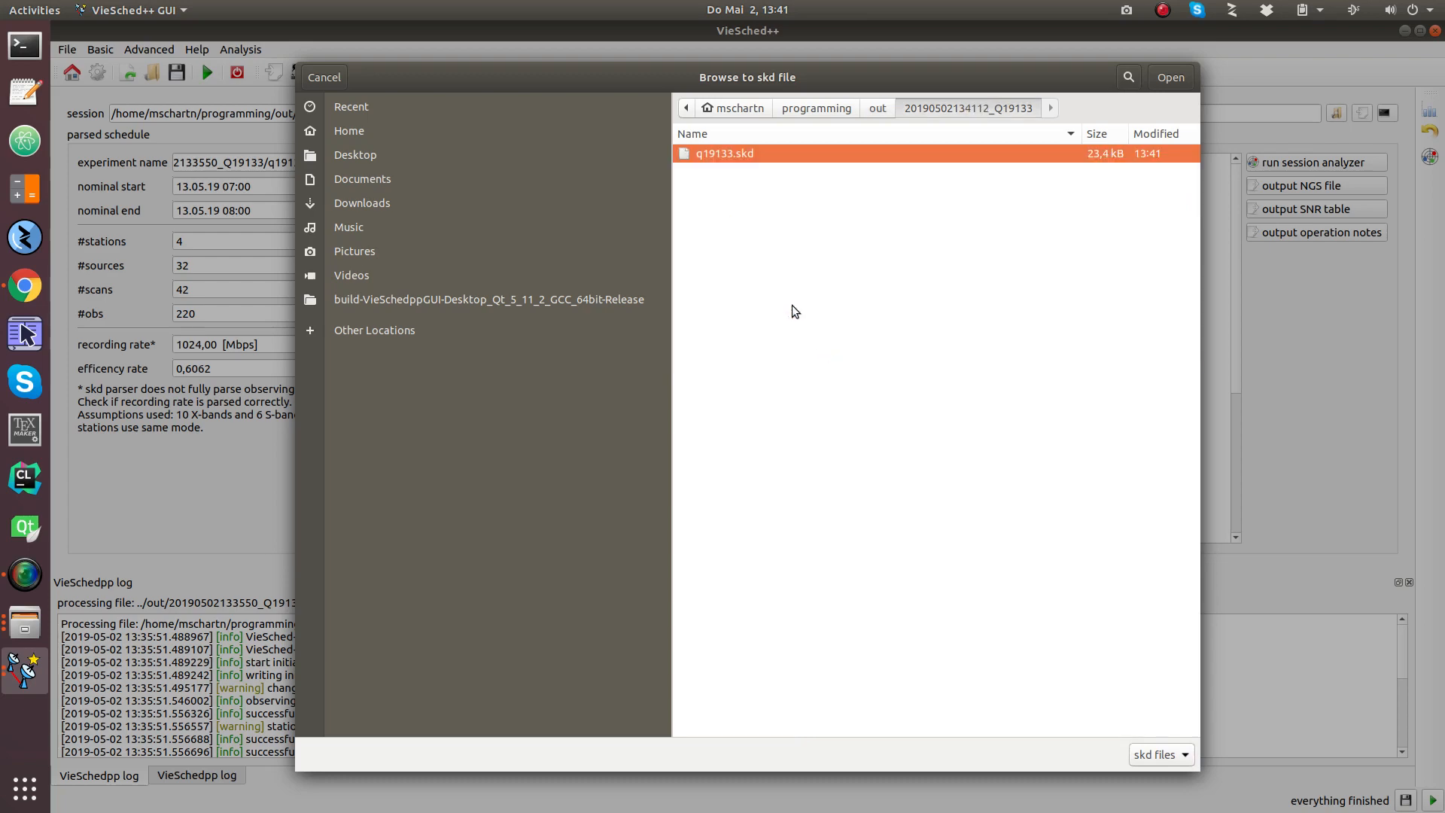
pyautogui.doubleClick(739, 152)
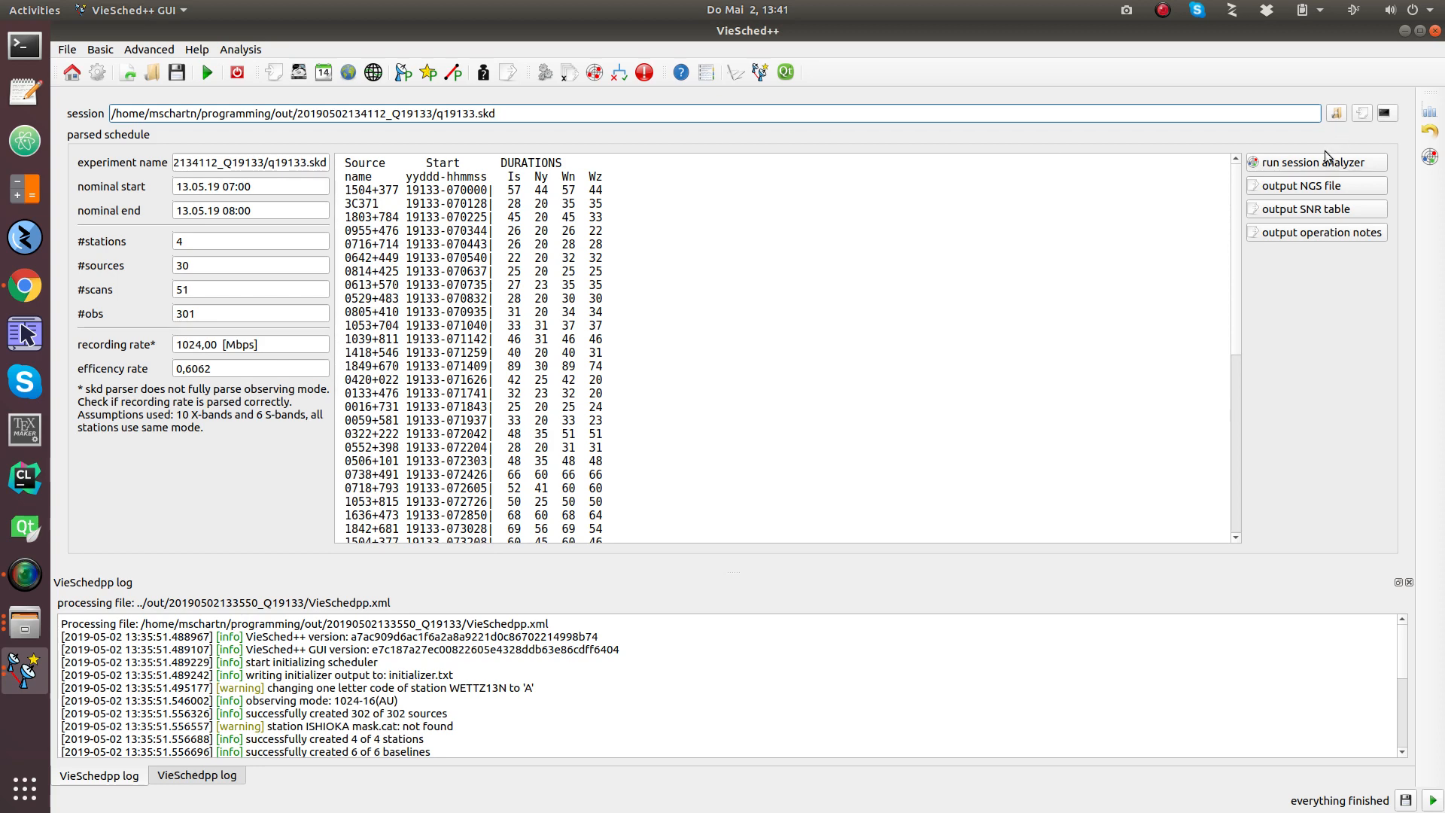
# Step: Open the rerun schedule in the maximized Analyzer and trim the window to 07:00:00–07:00:59
pyautogui.click(1283, 166)
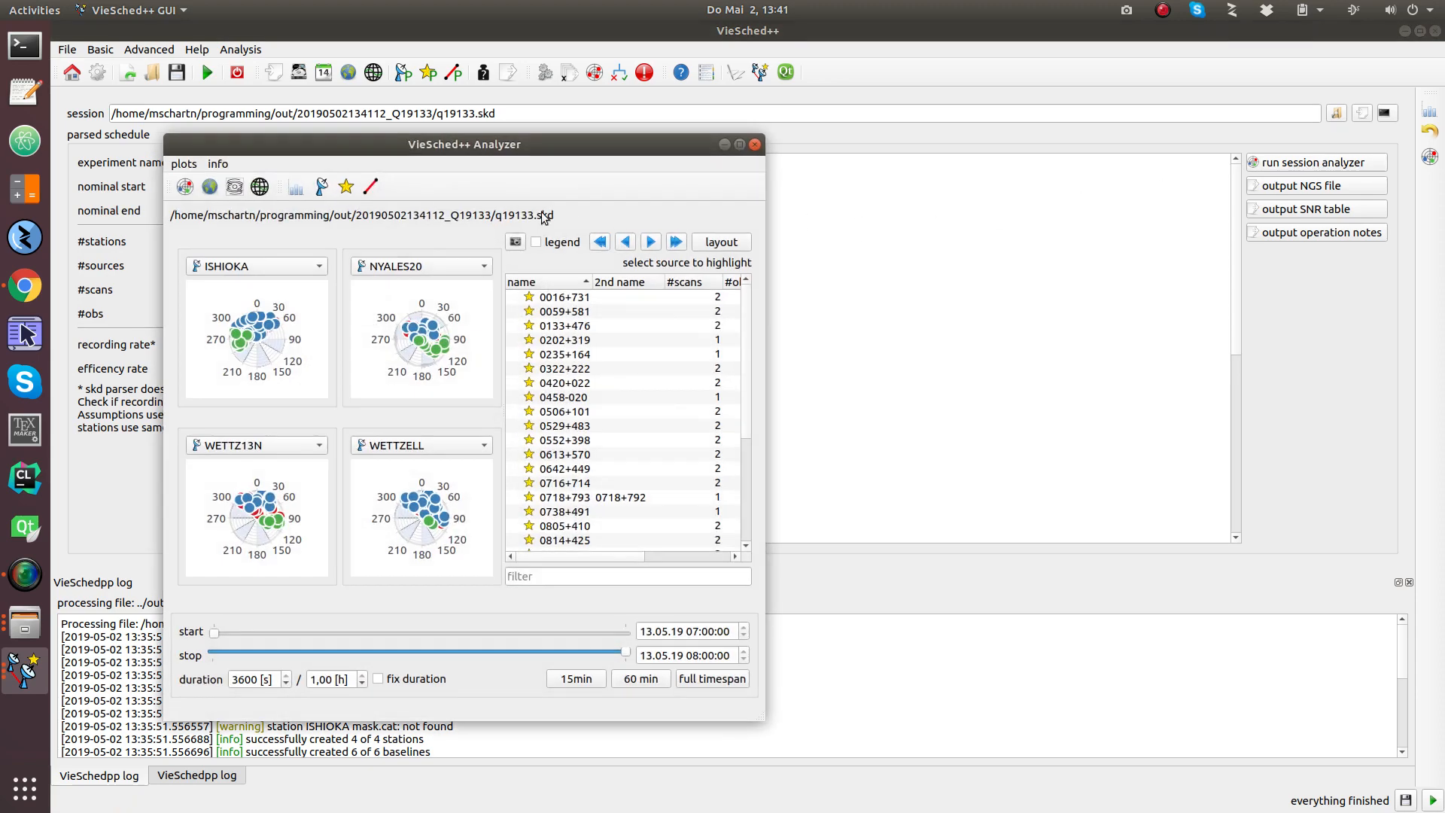
pyautogui.doubleClick(580, 144)
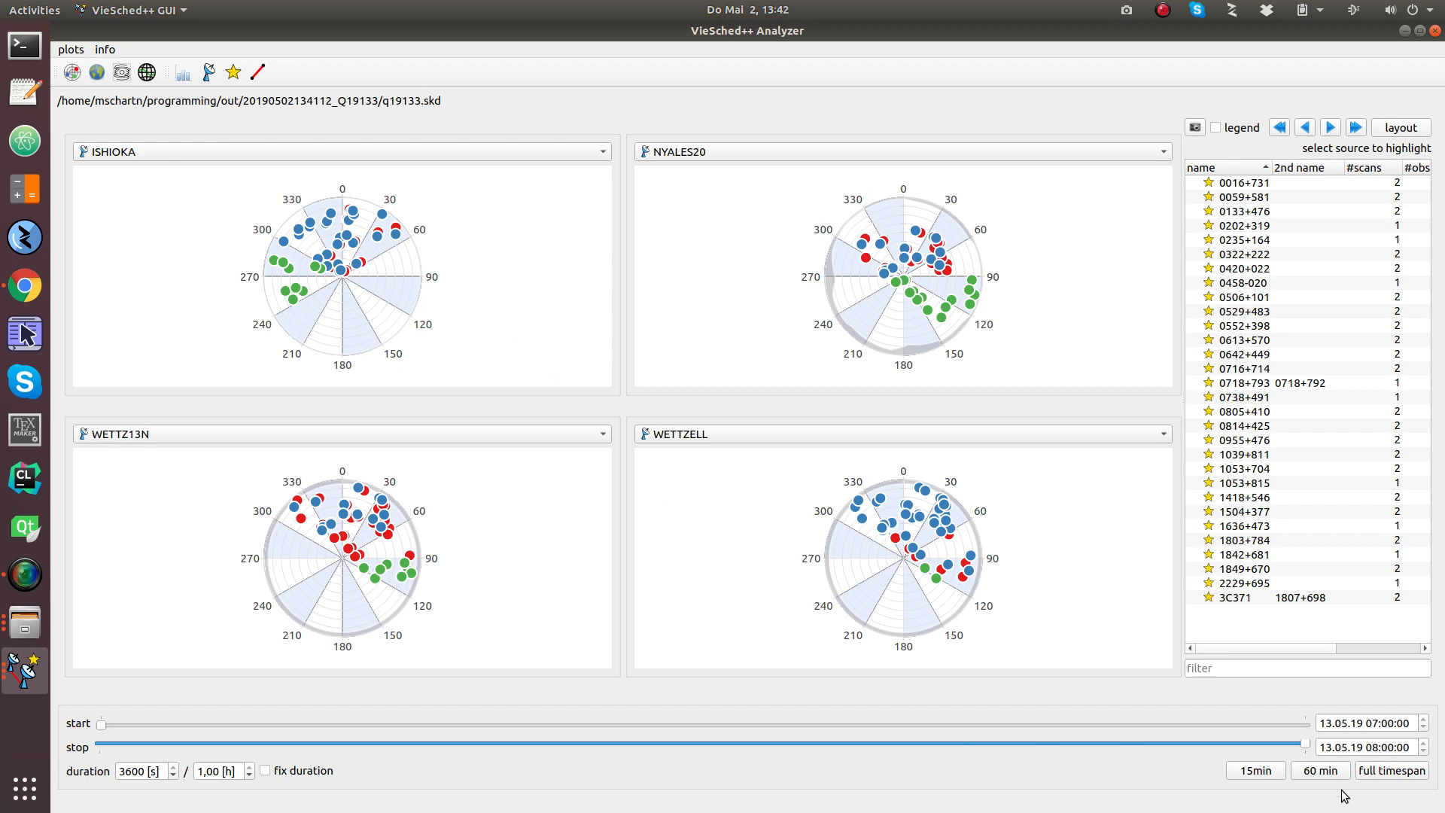
pyautogui.moveTo(1305, 742); pyautogui.dragTo(116, 745)
# Step: Enable 'fix duration' and set the window duration to 0,05 hours (180 s)
pyautogui.click(173, 766)
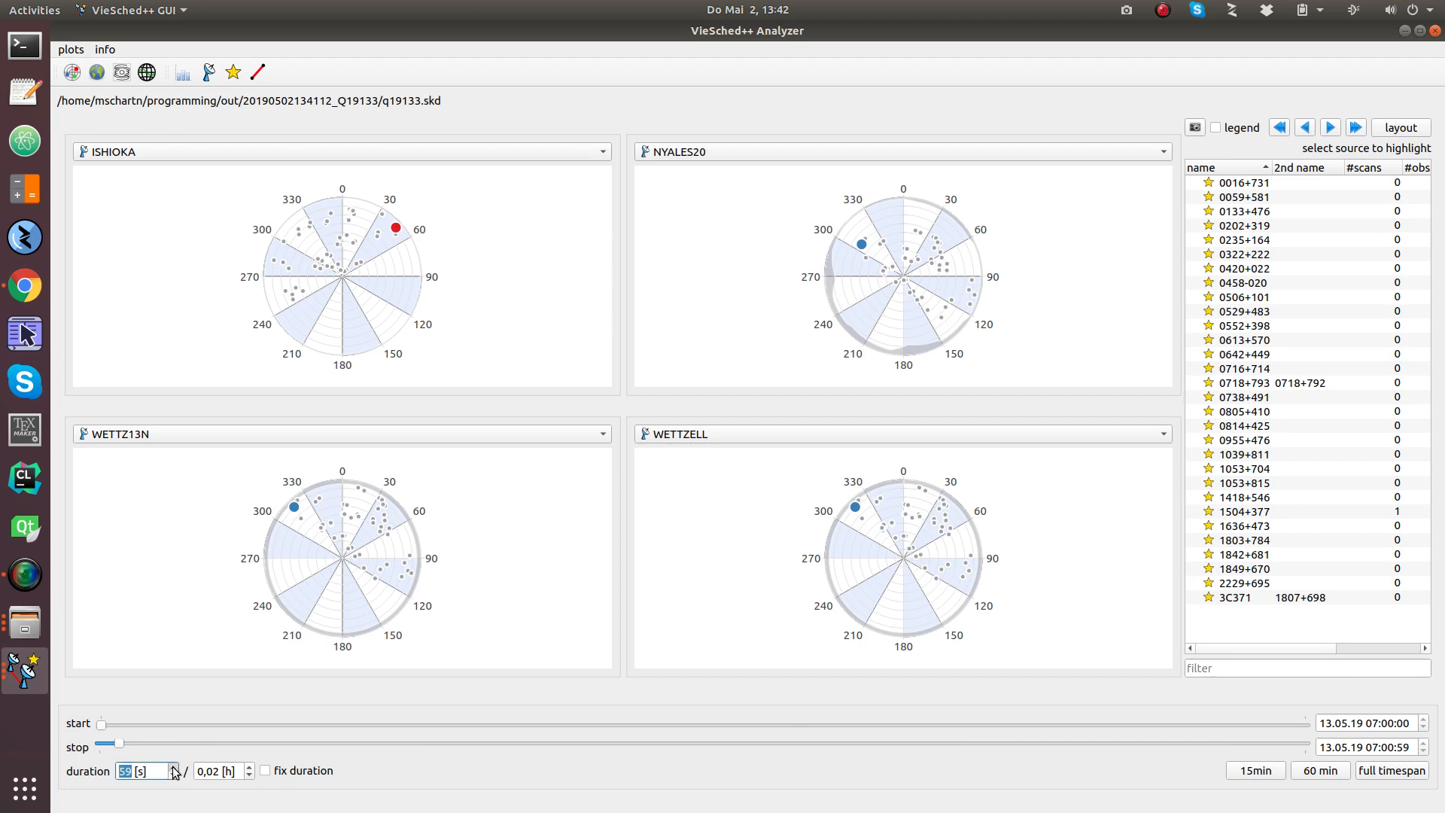
pyautogui.click(265, 771)
pyautogui.moveTo(120, 748); pyautogui.dragTo(119, 748)
pyautogui.moveTo(296, 510)
pyautogui.moveTo(126, 746); pyautogui.dragTo(435, 748)
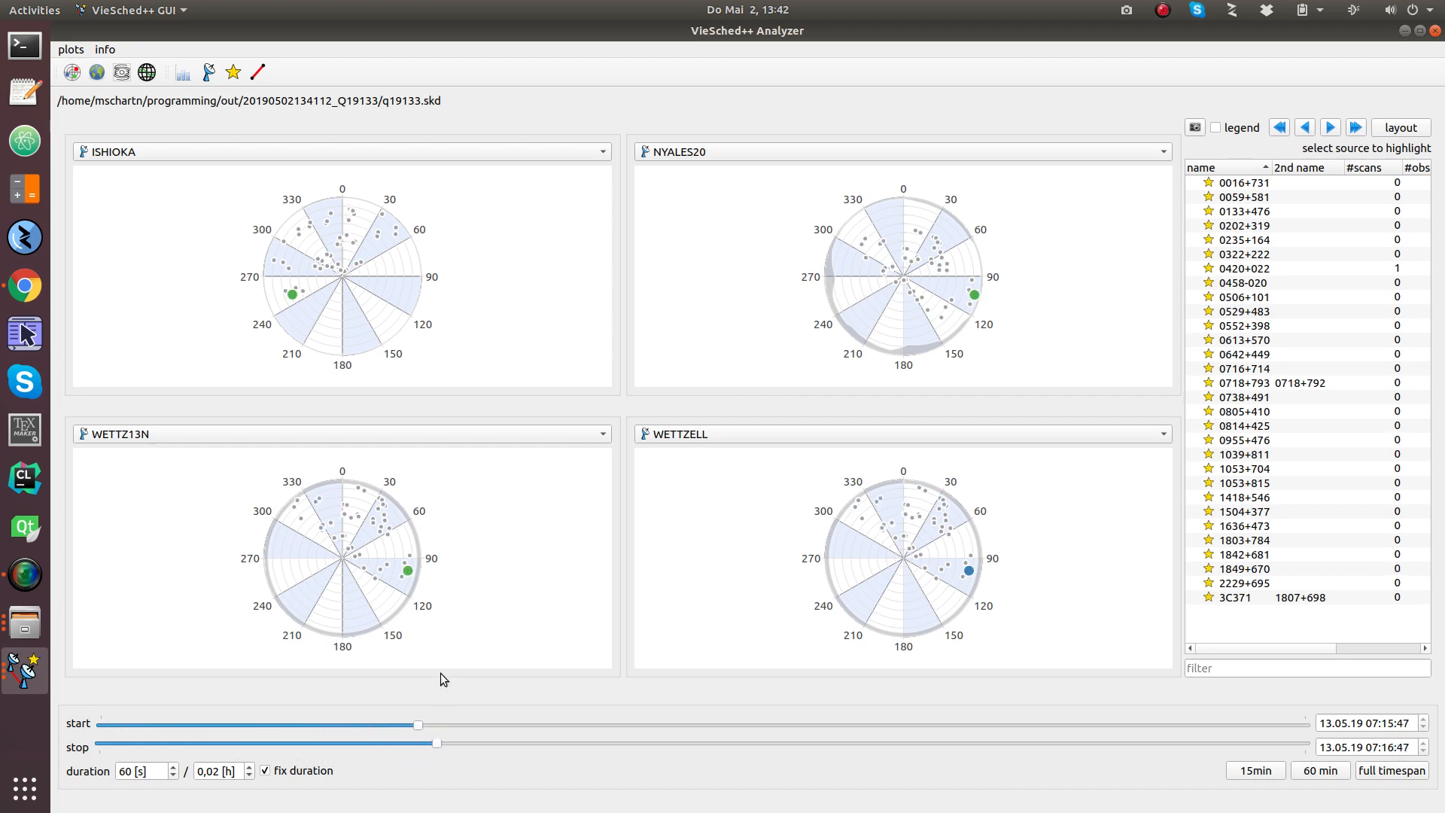
pyautogui.moveTo(410, 577)
pyautogui.scroll(1, 221, 770)
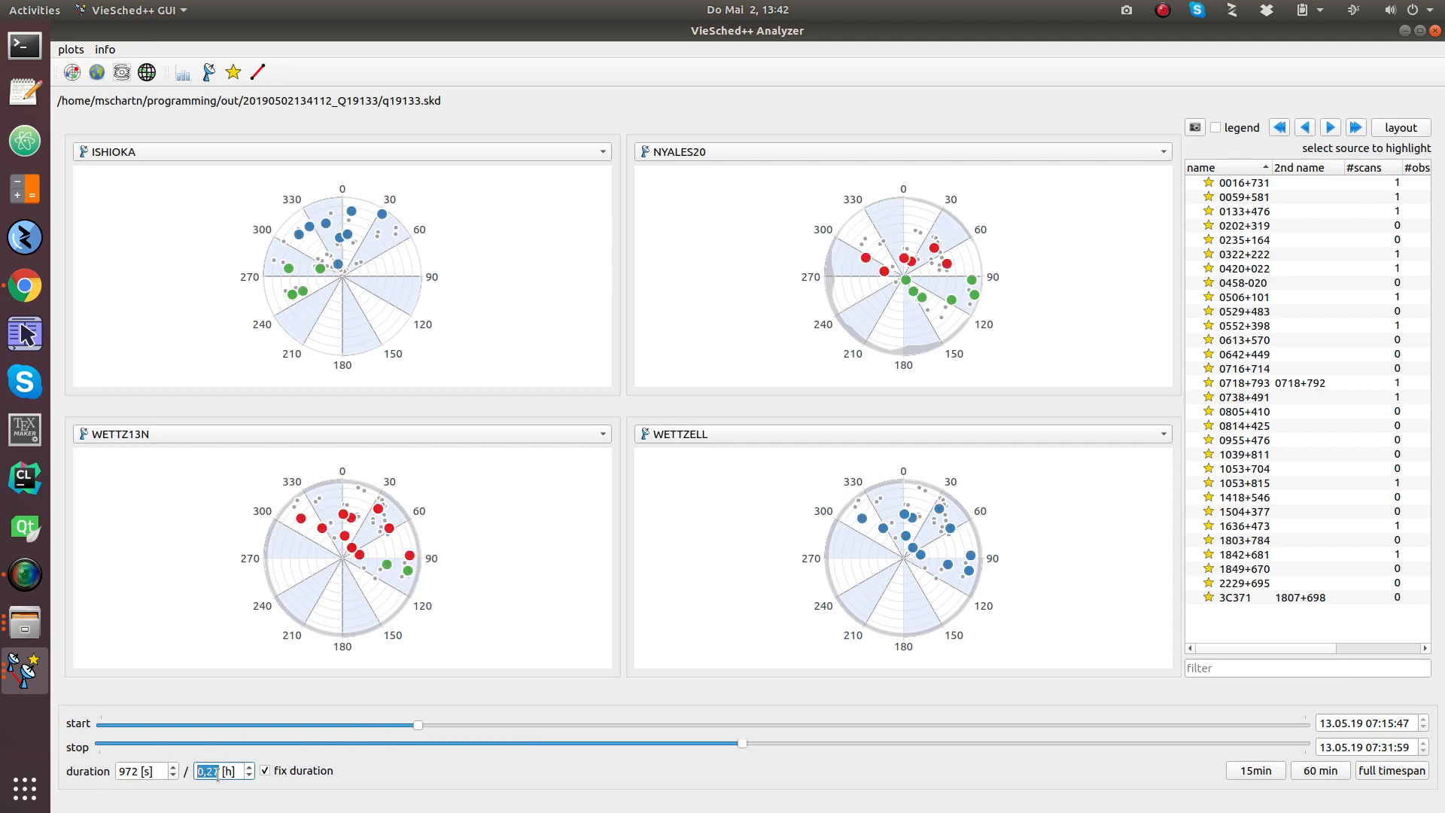
pyautogui.doubleClick(224, 770)
pyautogui.write('05')
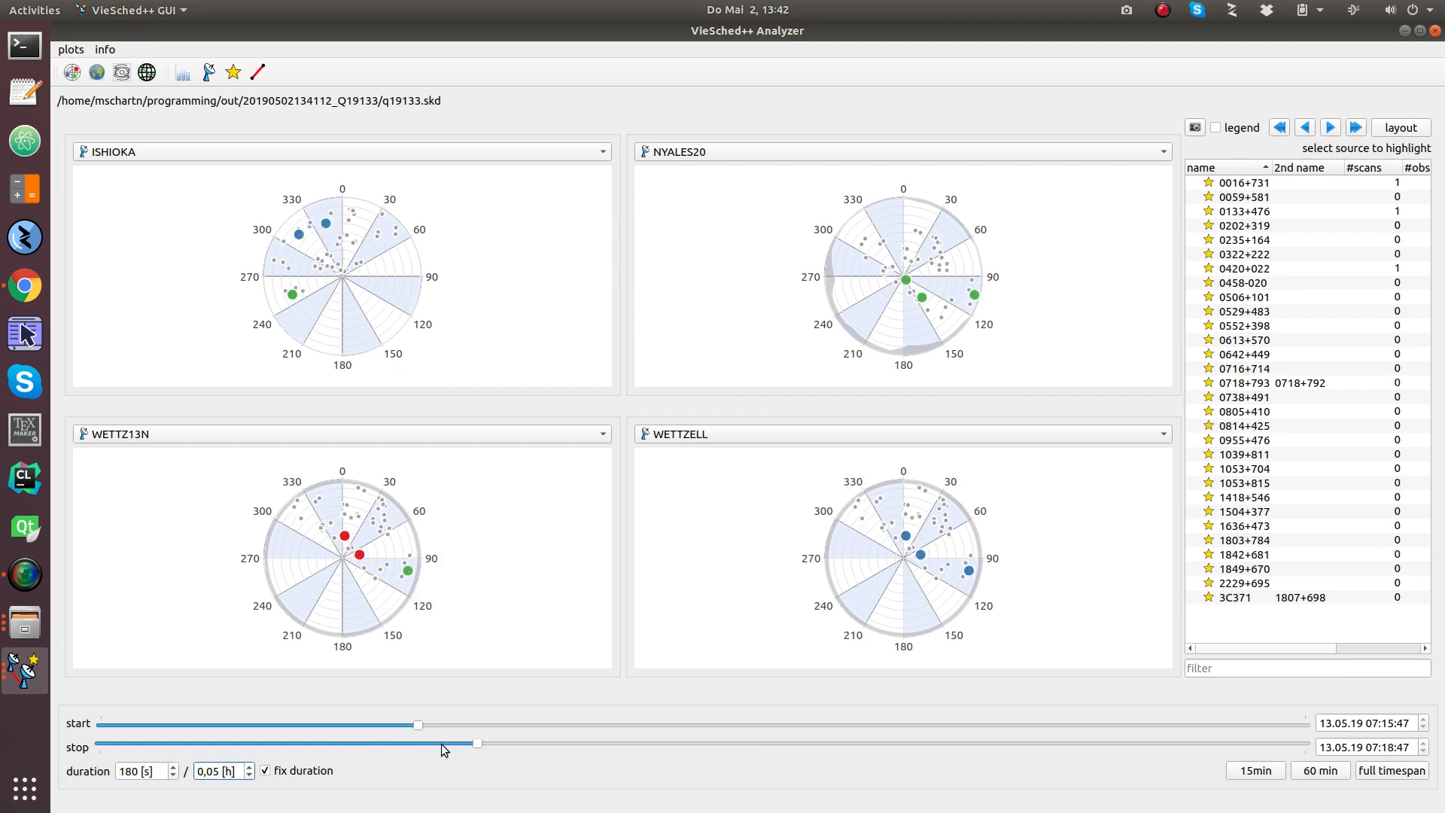
# Step: Sweep the 180 s window from session start through 07:03, 07:18 and 07:40 to 07:46:08–07:49:08
pyautogui.moveTo(419, 726); pyautogui.dragTo(105, 744)
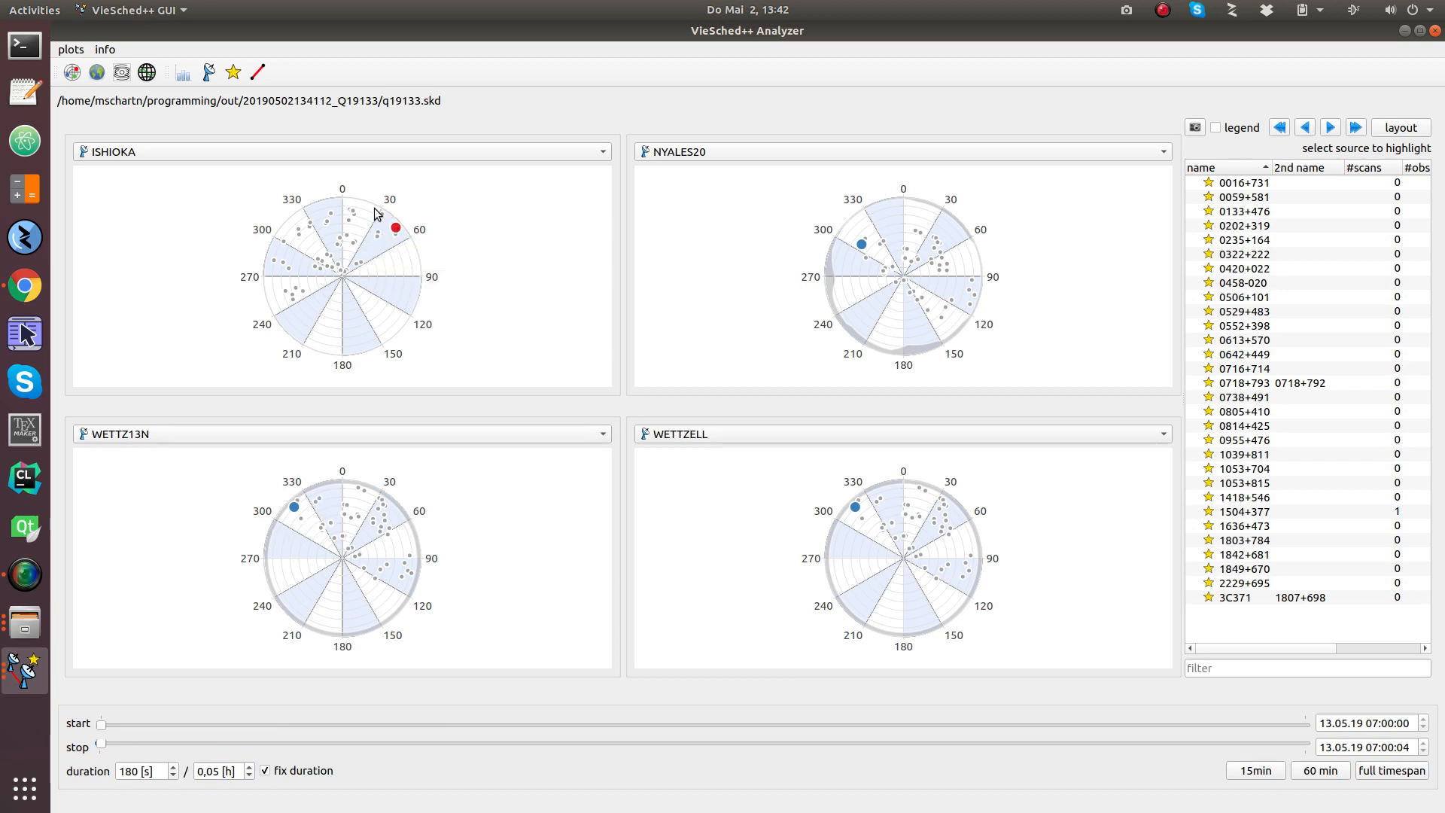
pyautogui.click(104, 747)
pyautogui.moveTo(103, 743); pyautogui.dragTo(444, 748)
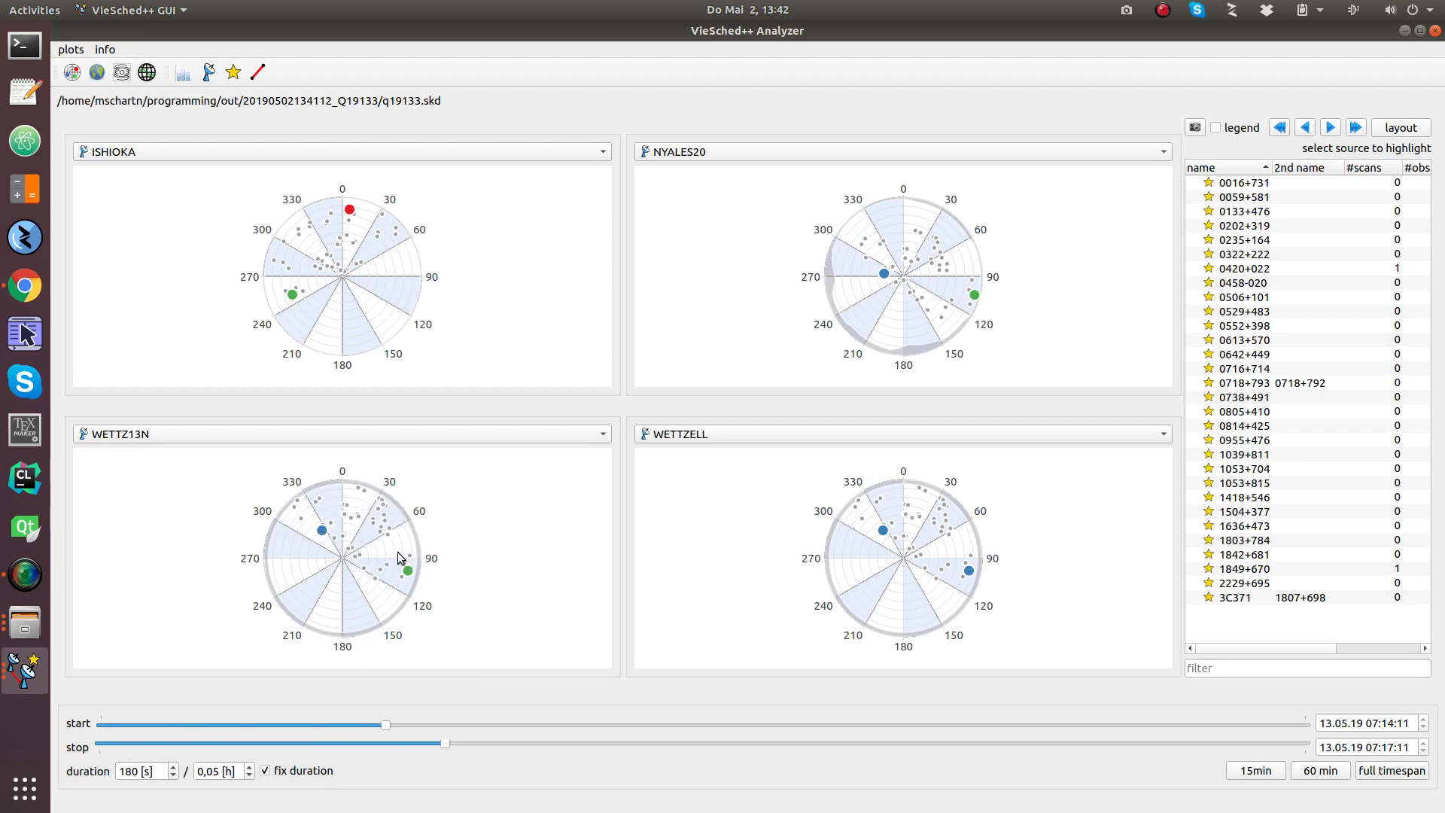
pyautogui.moveTo(412, 572)
pyautogui.moveTo(386, 734); pyautogui.dragTo(665, 724)
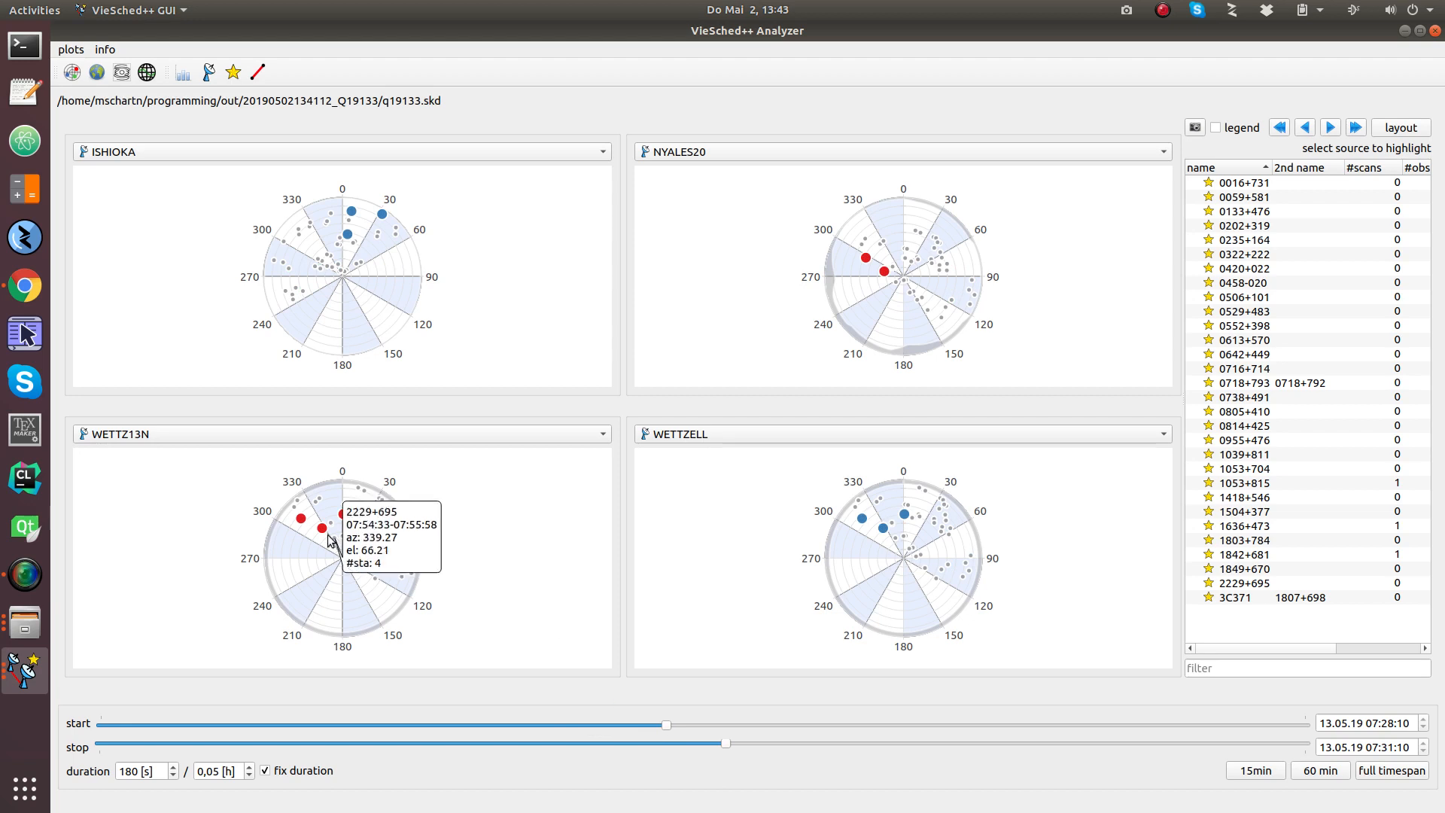
pyautogui.moveTo(299, 521)
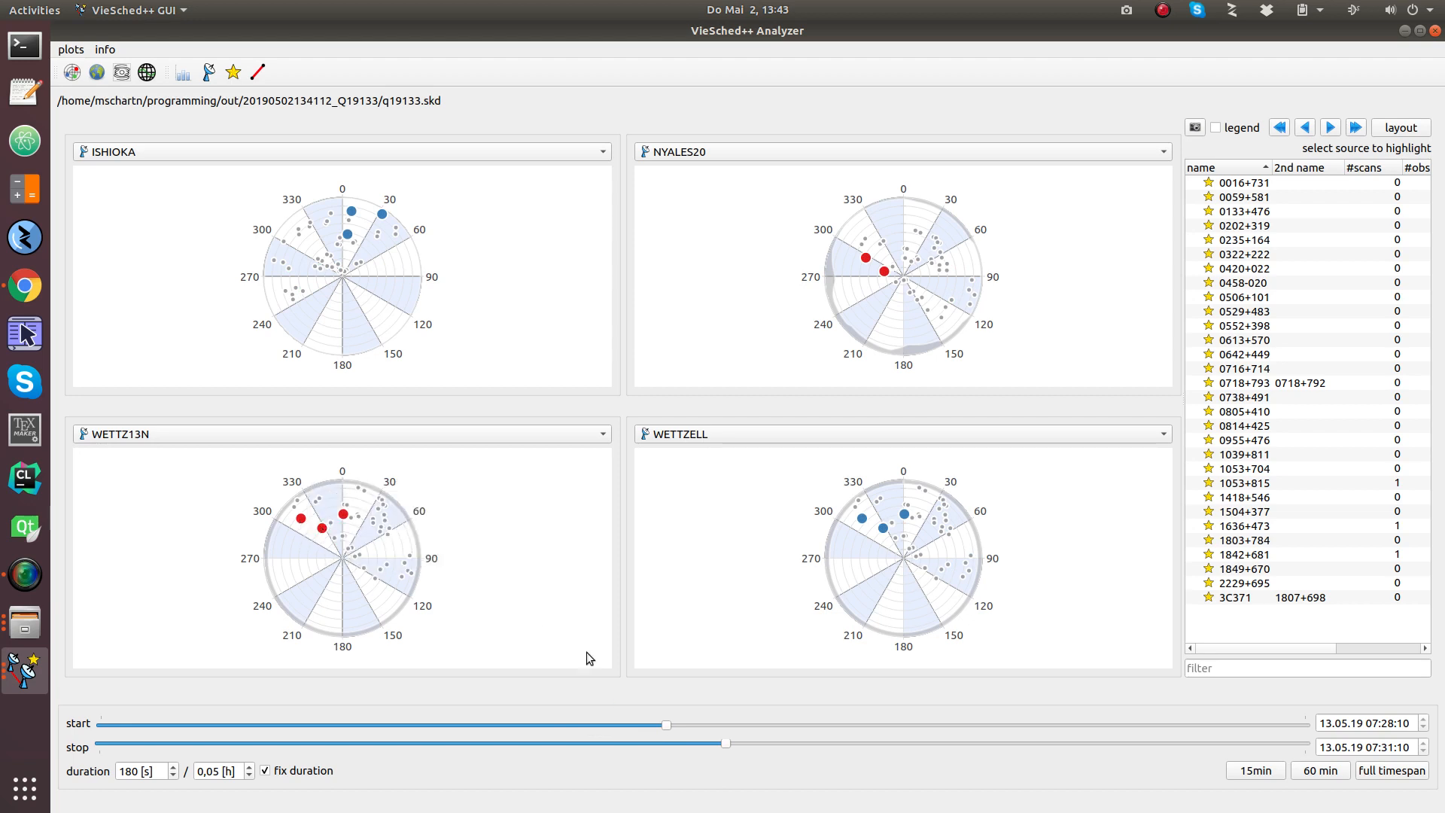
pyautogui.scroll(5, 676, 725)
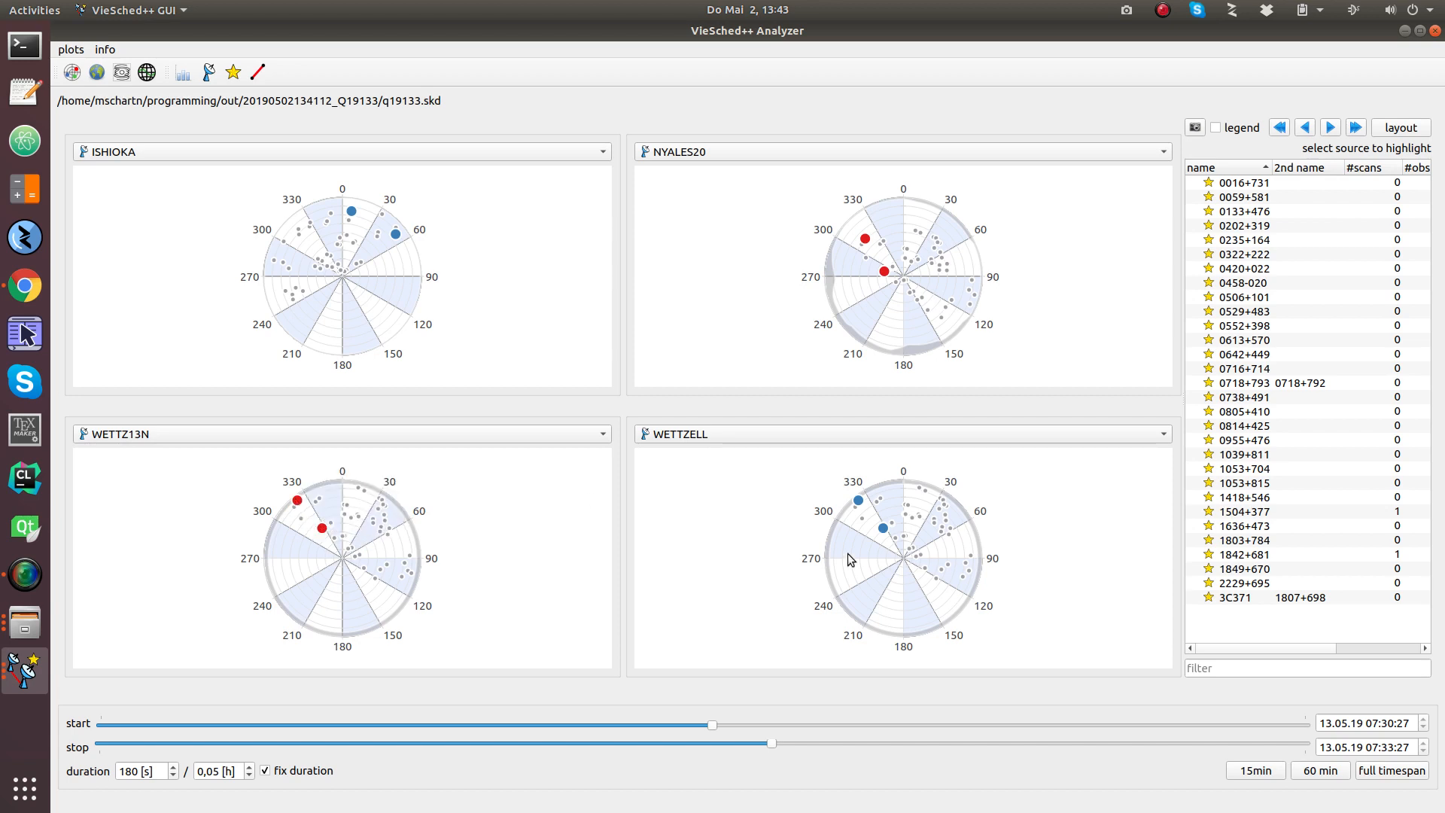
pyautogui.moveTo(725, 723); pyautogui.dragTo(1027, 731)
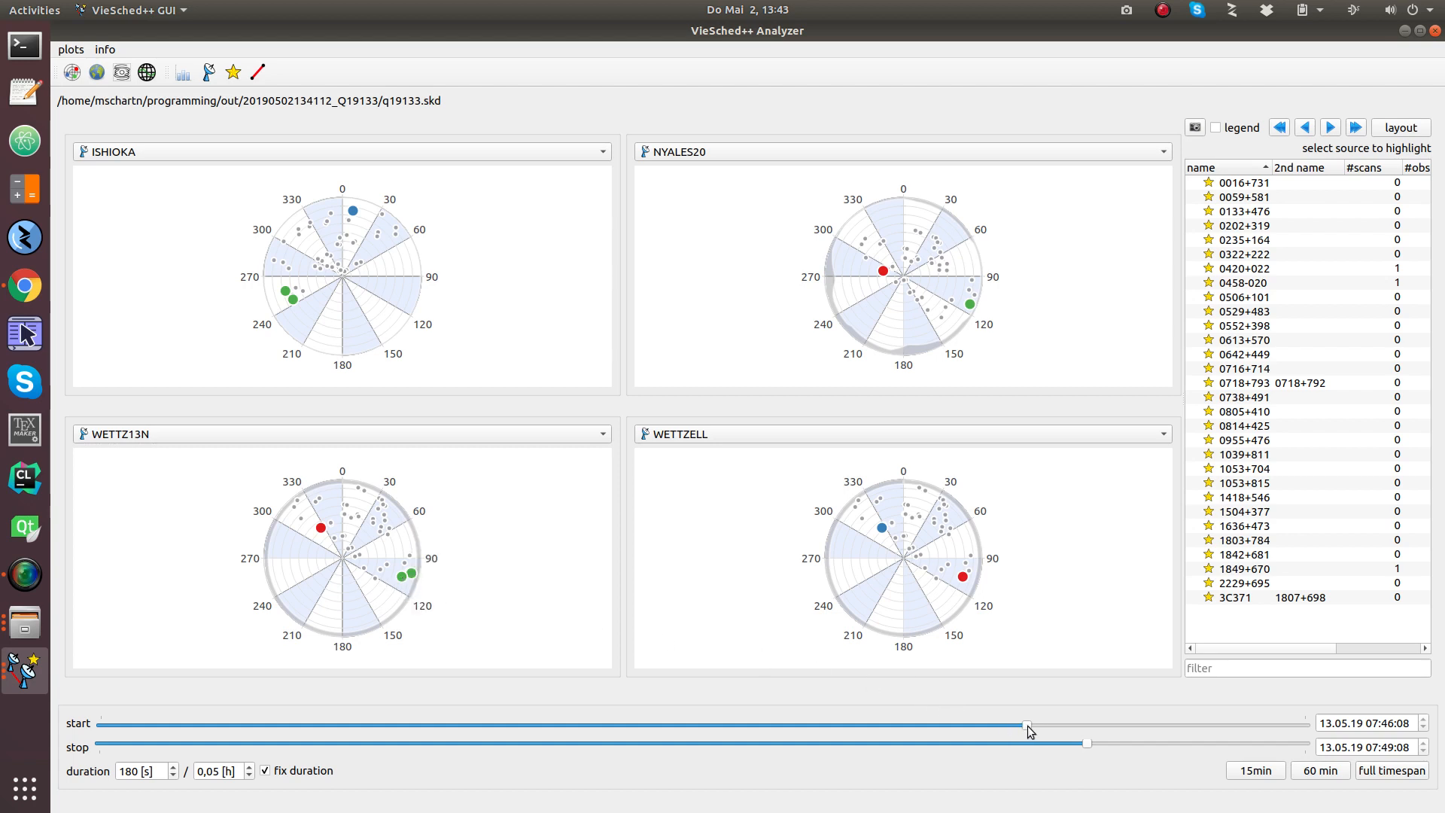
pyautogui.moveTo(1029, 729); pyautogui.dragTo(1255, 736)
# Step: Reset the plots to the full session timespan and maximize the old schedule's Analyzer window
pyautogui.click(1391, 770)
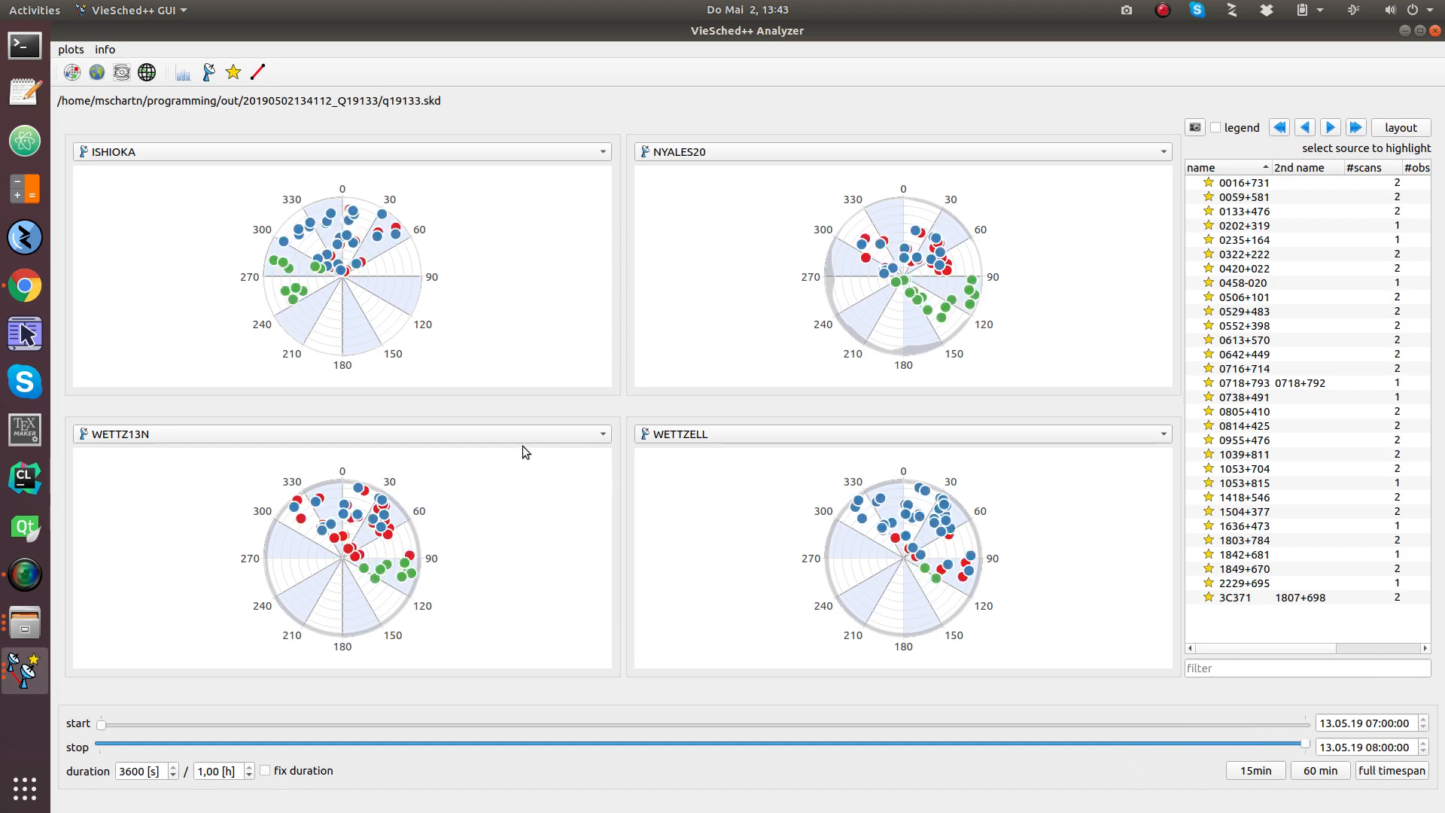
pyautogui.click(22, 672)
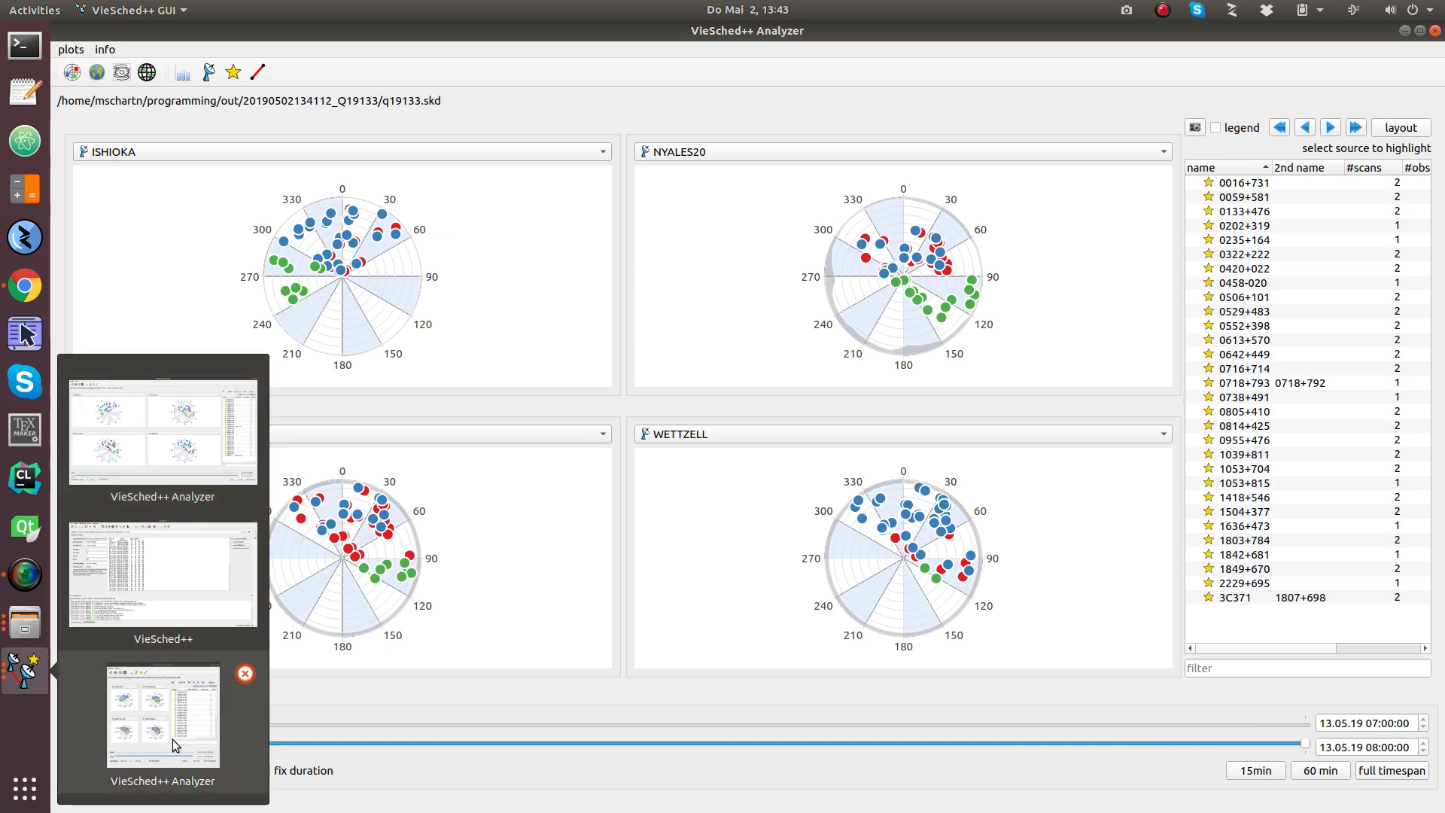
pyautogui.click(179, 405)
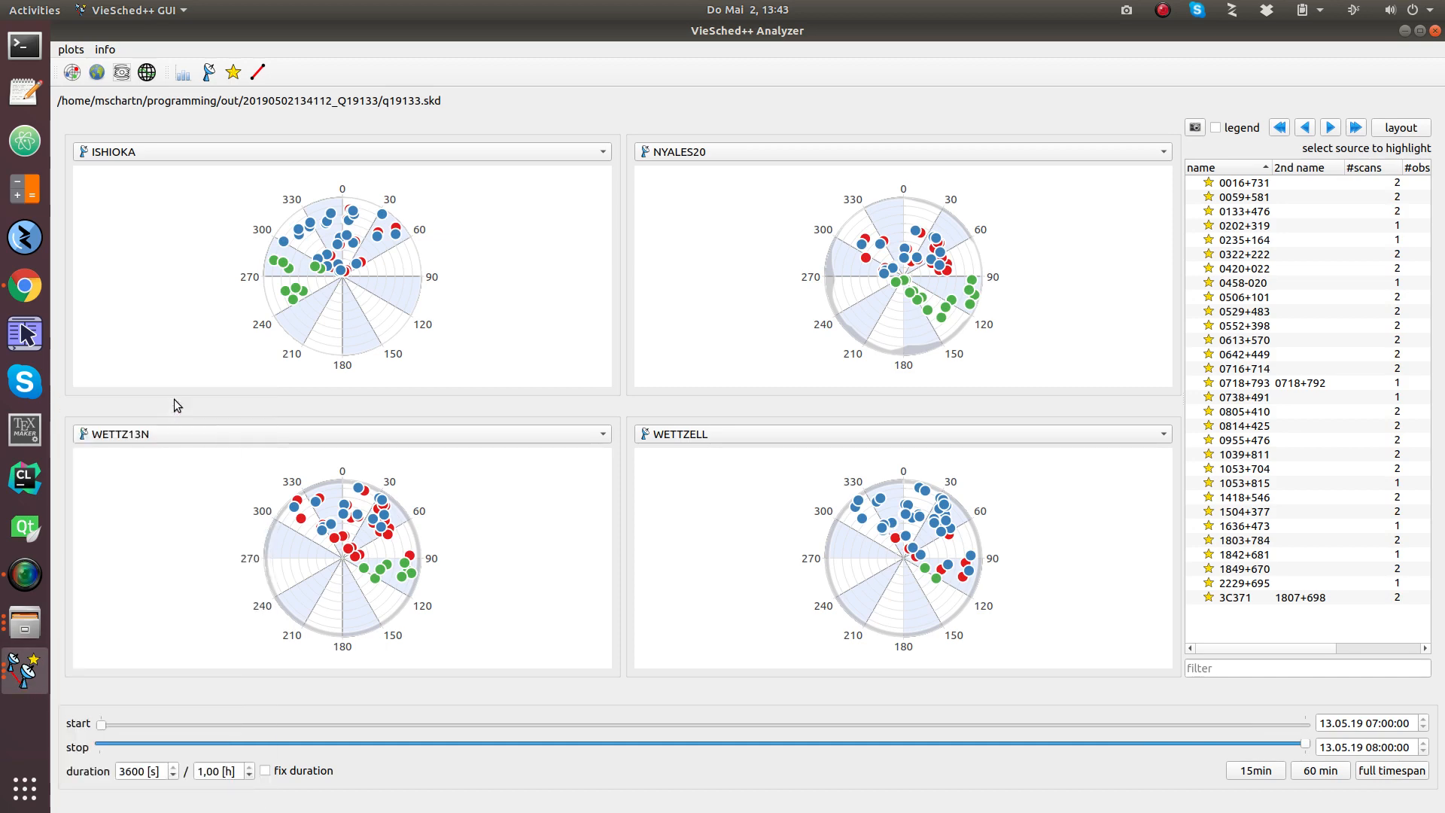
pyautogui.click(7, 681)
pyautogui.click(151, 719)
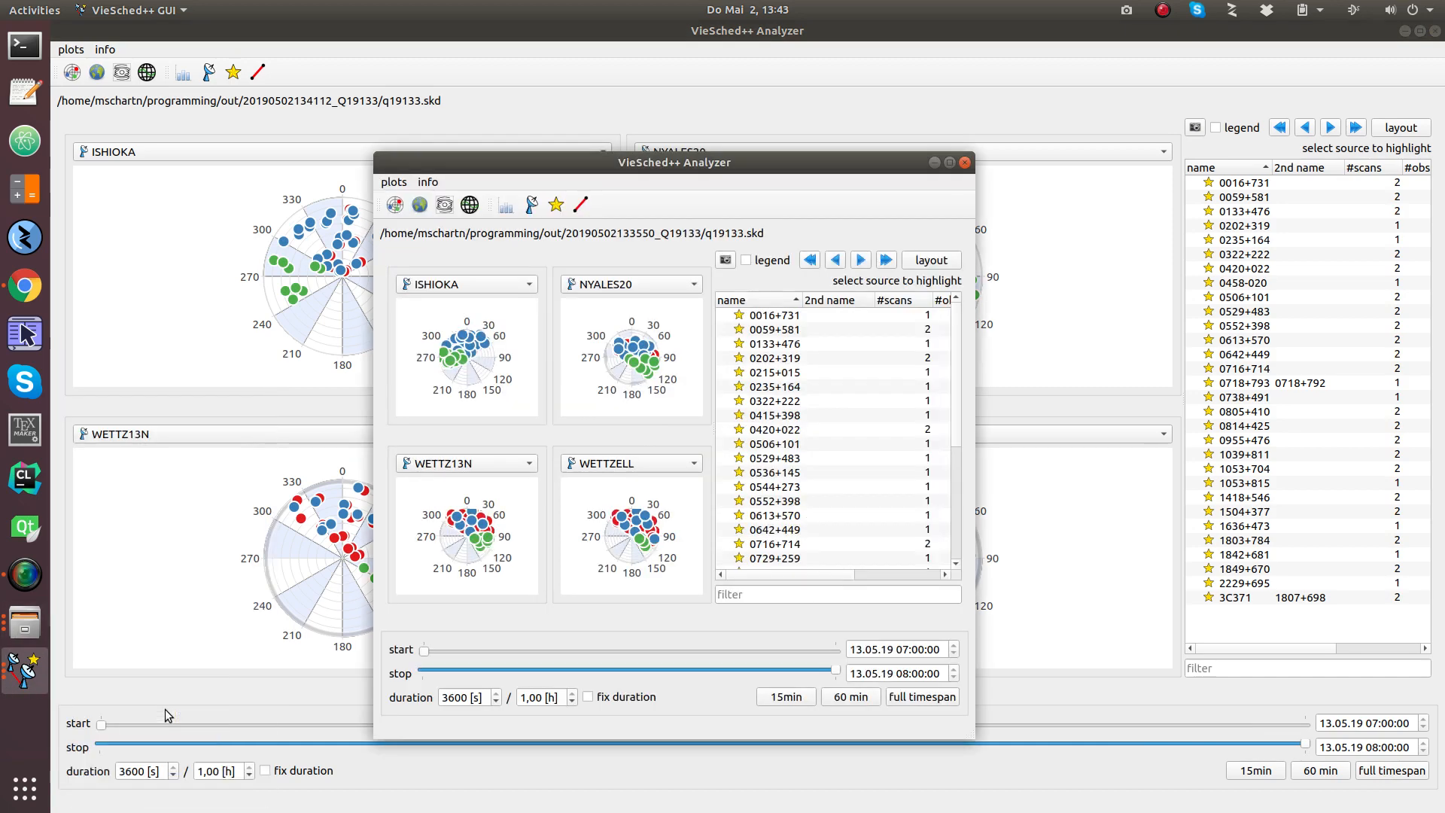
pyautogui.doubleClick(743, 164)
# Step: Compare the old and new schedules' sky plots, then show the old q19133.skd statistics charts
pyautogui.click(13, 676)
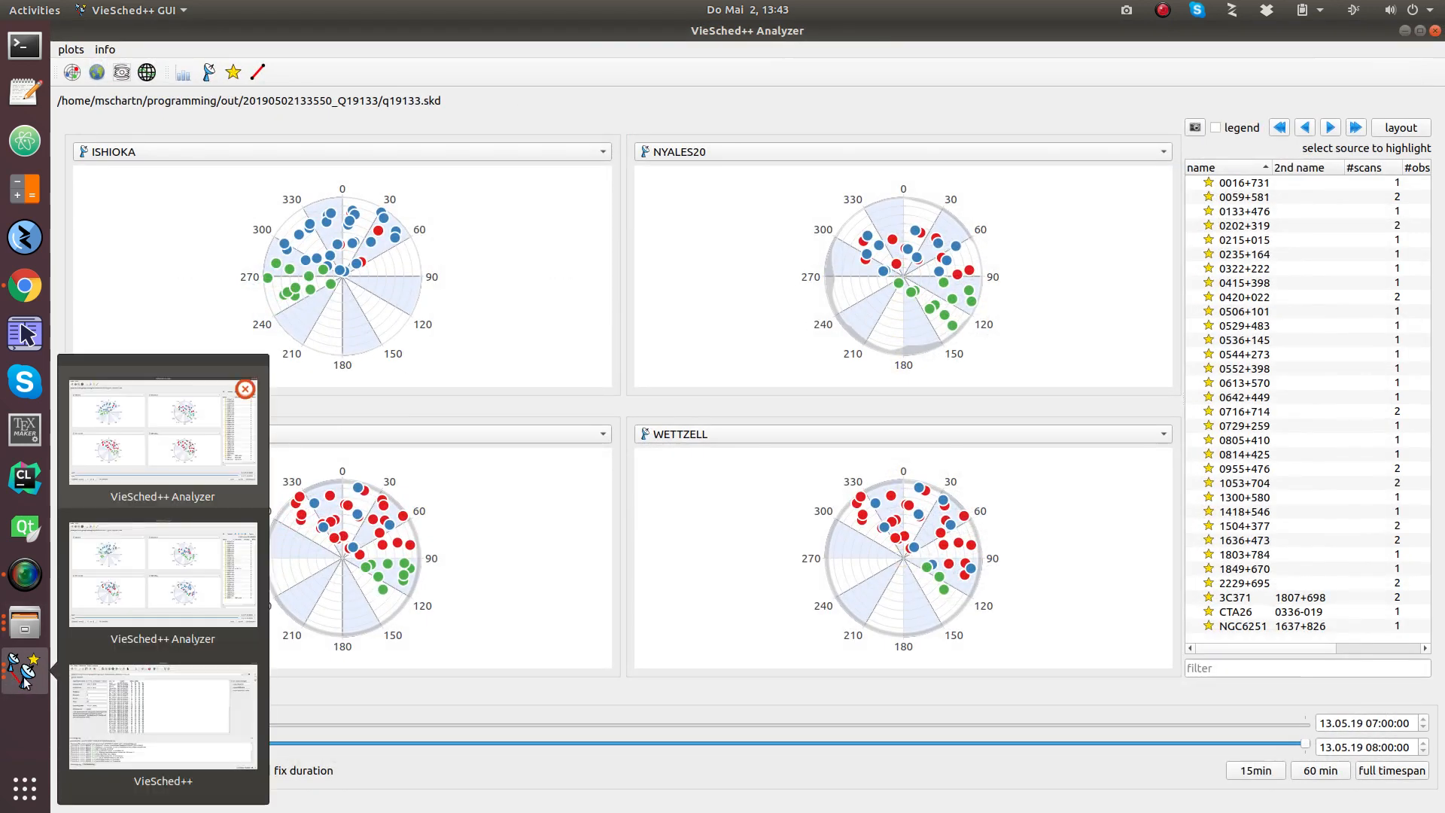
pyautogui.click(158, 451)
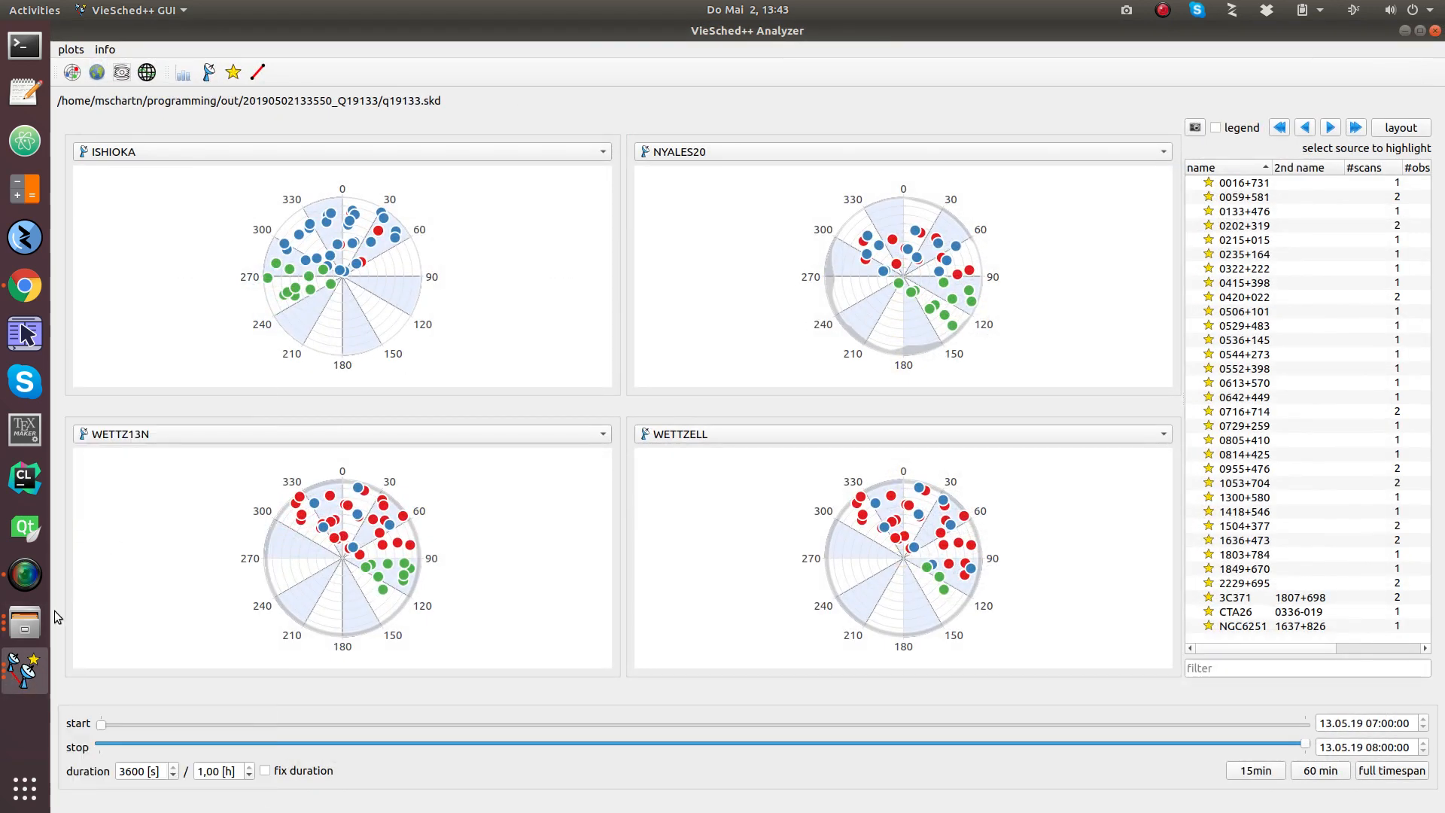
pyautogui.click(16, 671)
pyautogui.click(167, 598)
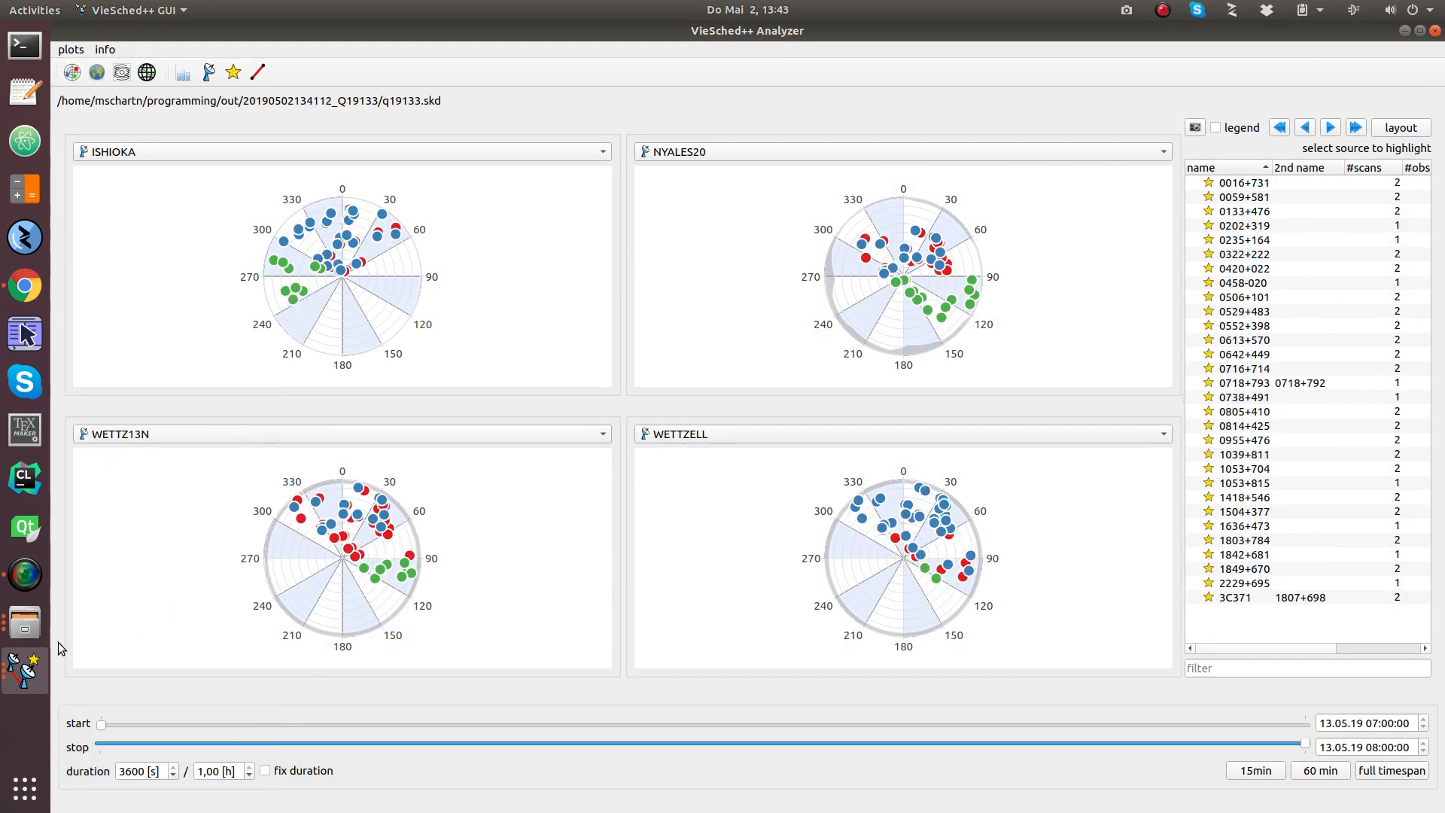
pyautogui.click(25, 669)
pyautogui.click(171, 462)
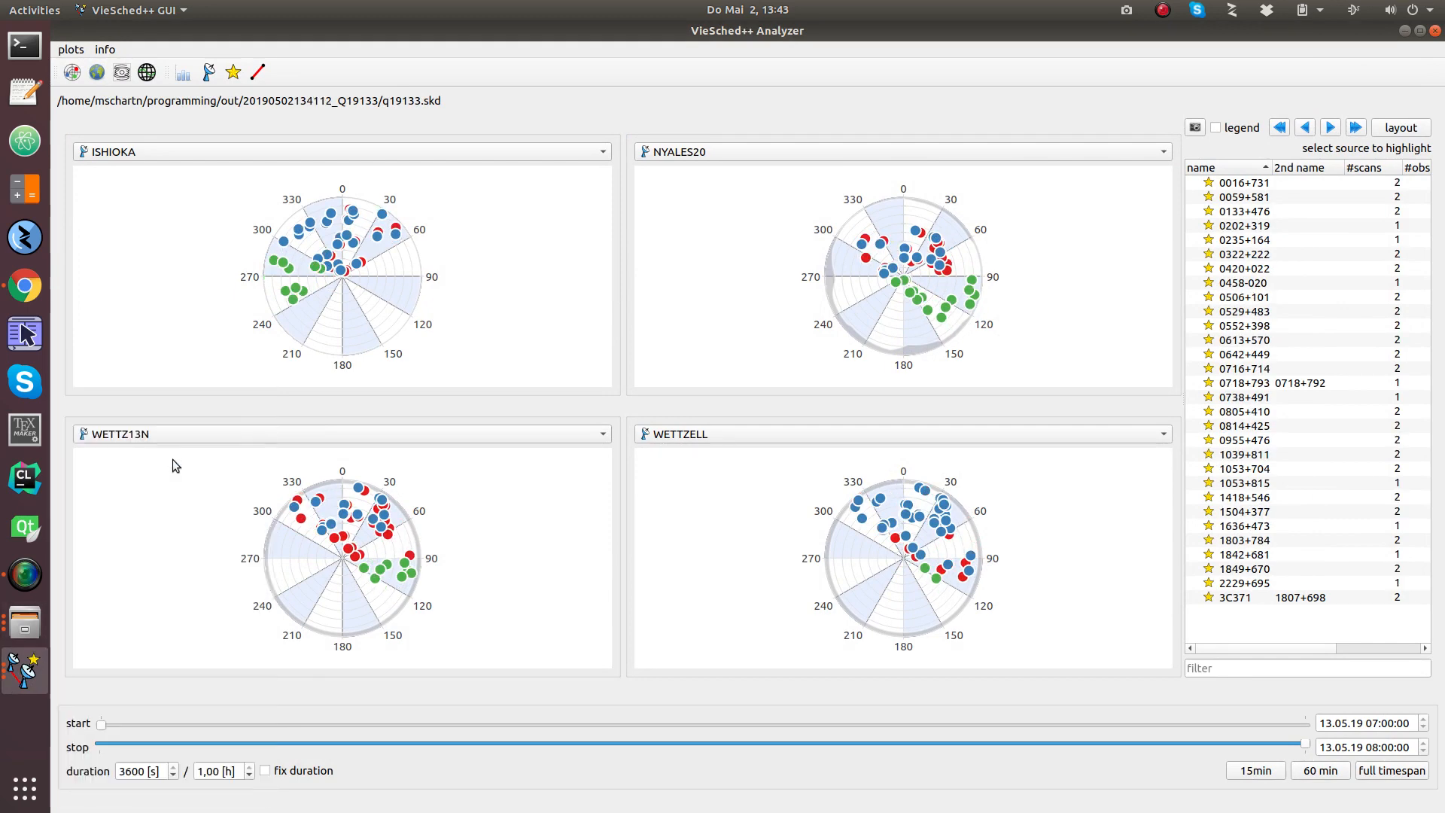
pyautogui.click(25, 670)
pyautogui.click(257, 574)
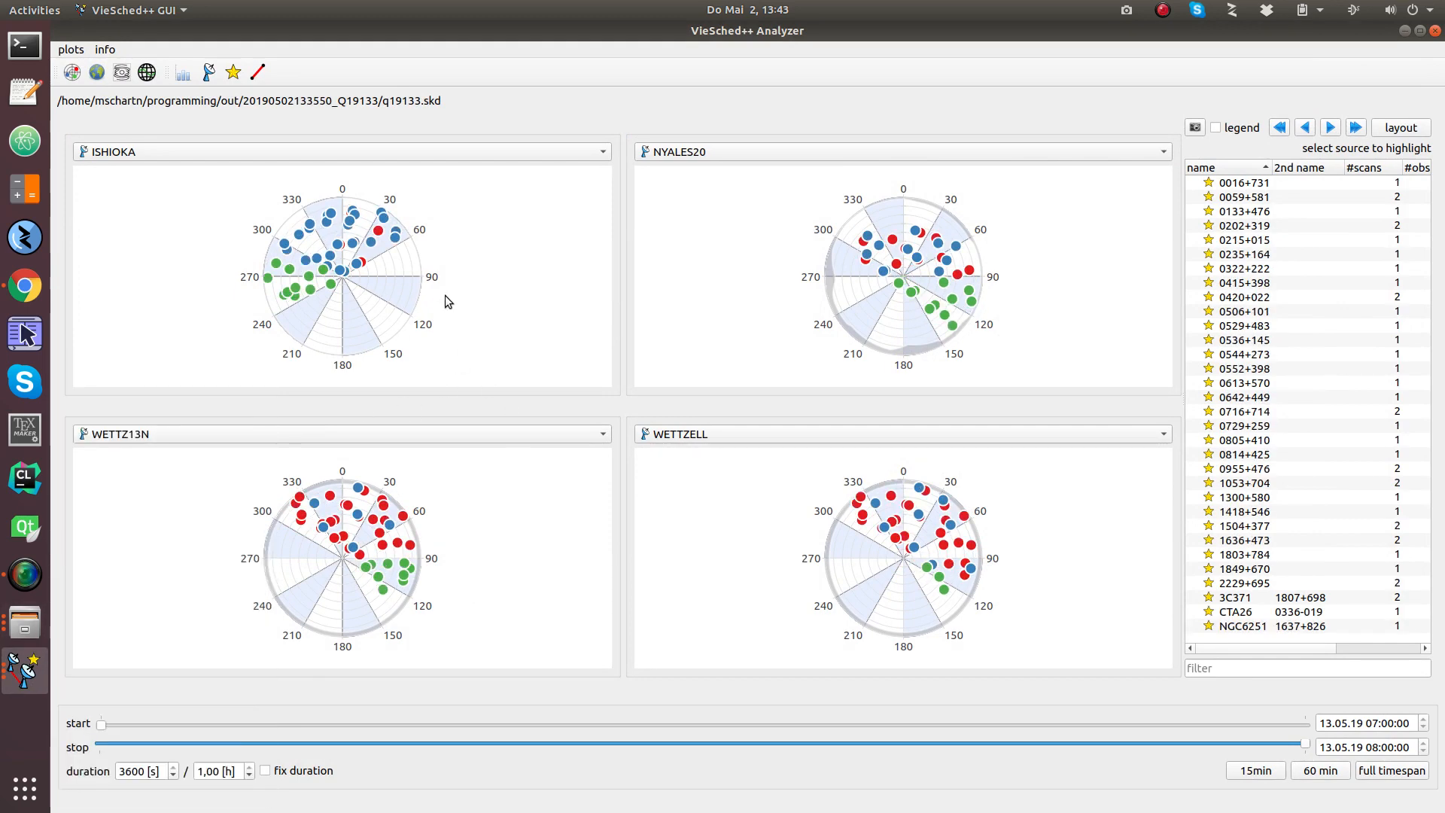
pyautogui.click(183, 73)
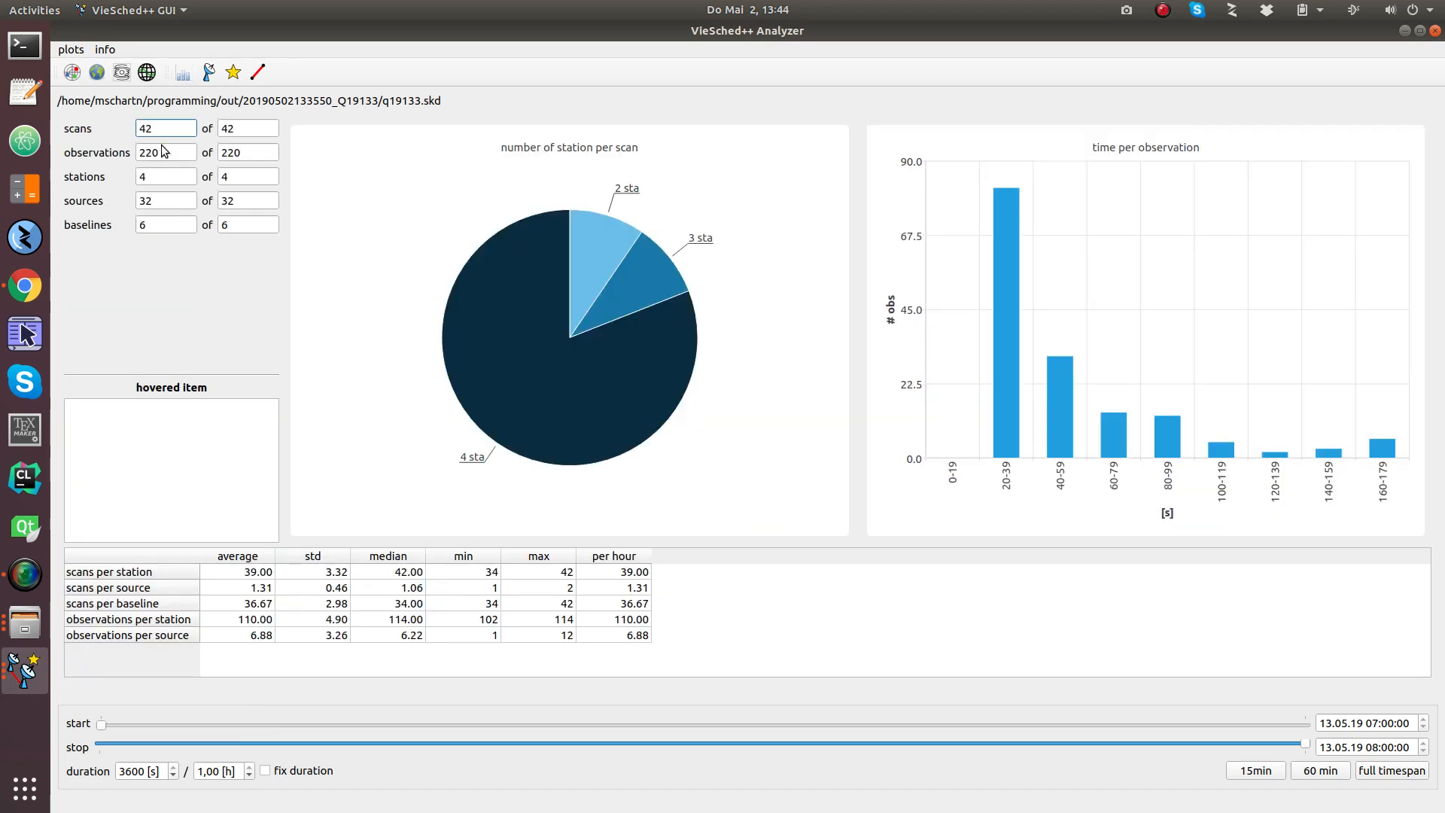
# Step: Show the new schedule Analyzer's statistics charts, then minimize the Analyzer to reveal the main VieSched++ window
pyautogui.click(3, 662)
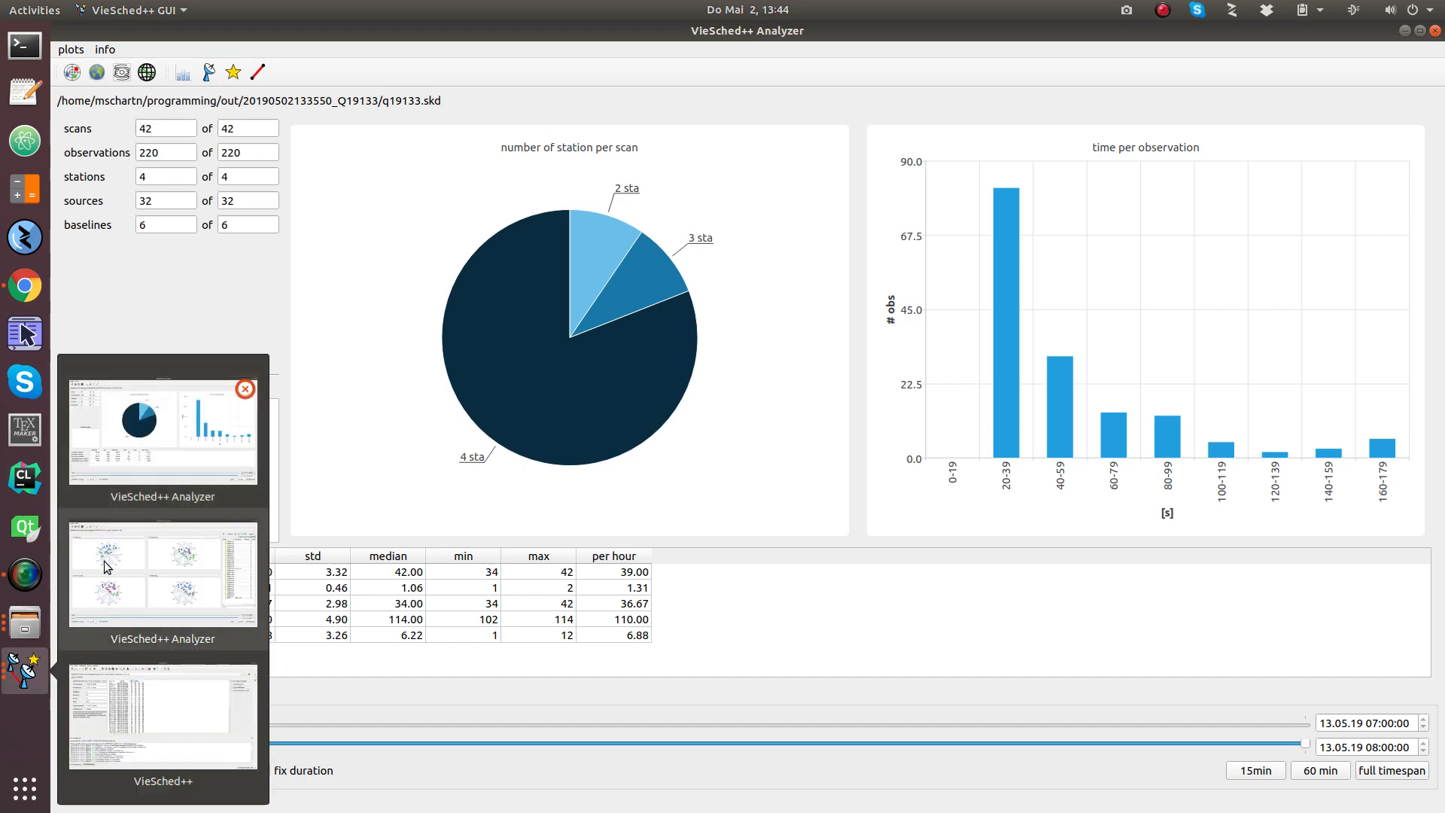
pyautogui.click(158, 590)
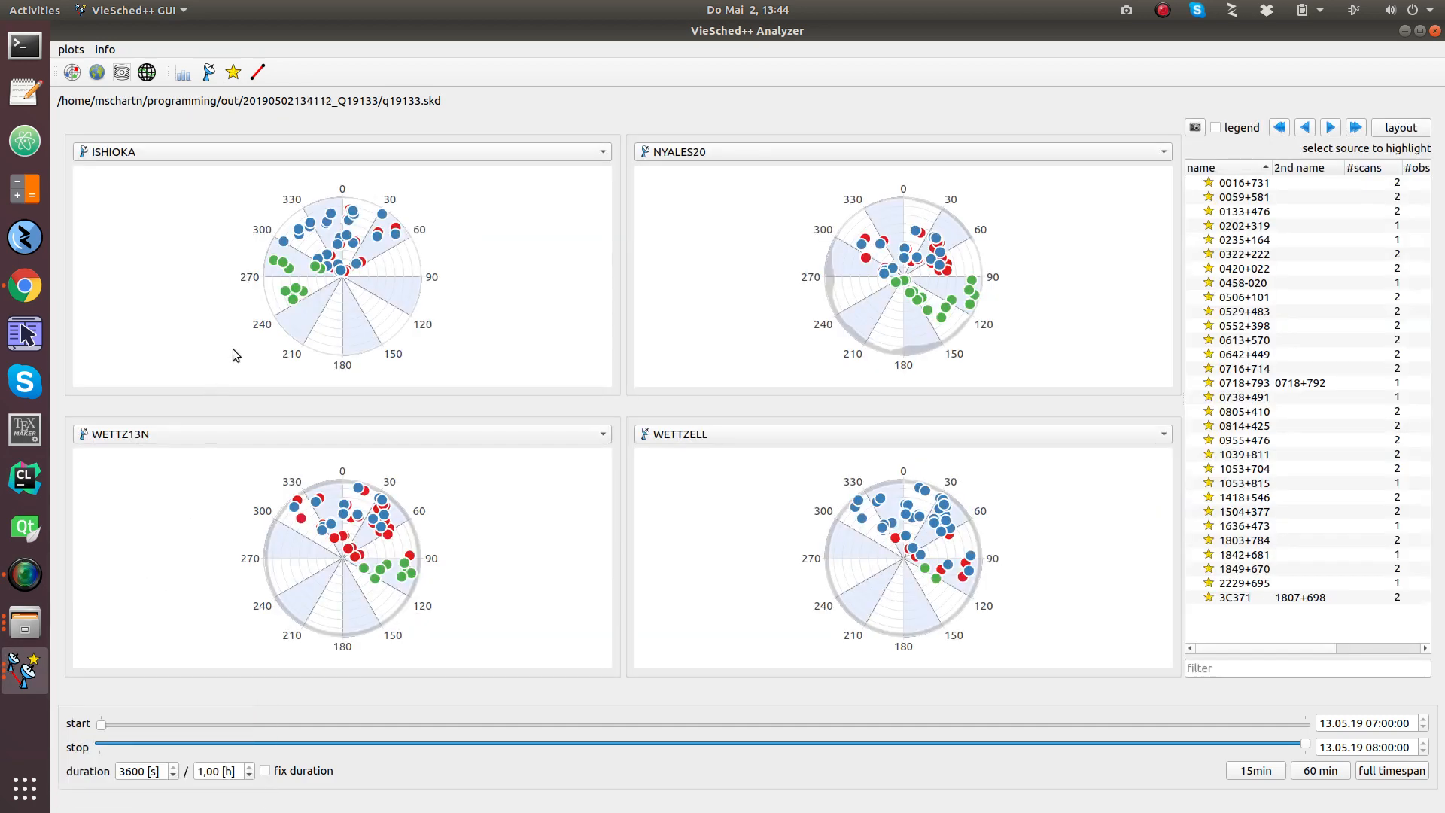
pyautogui.click(182, 73)
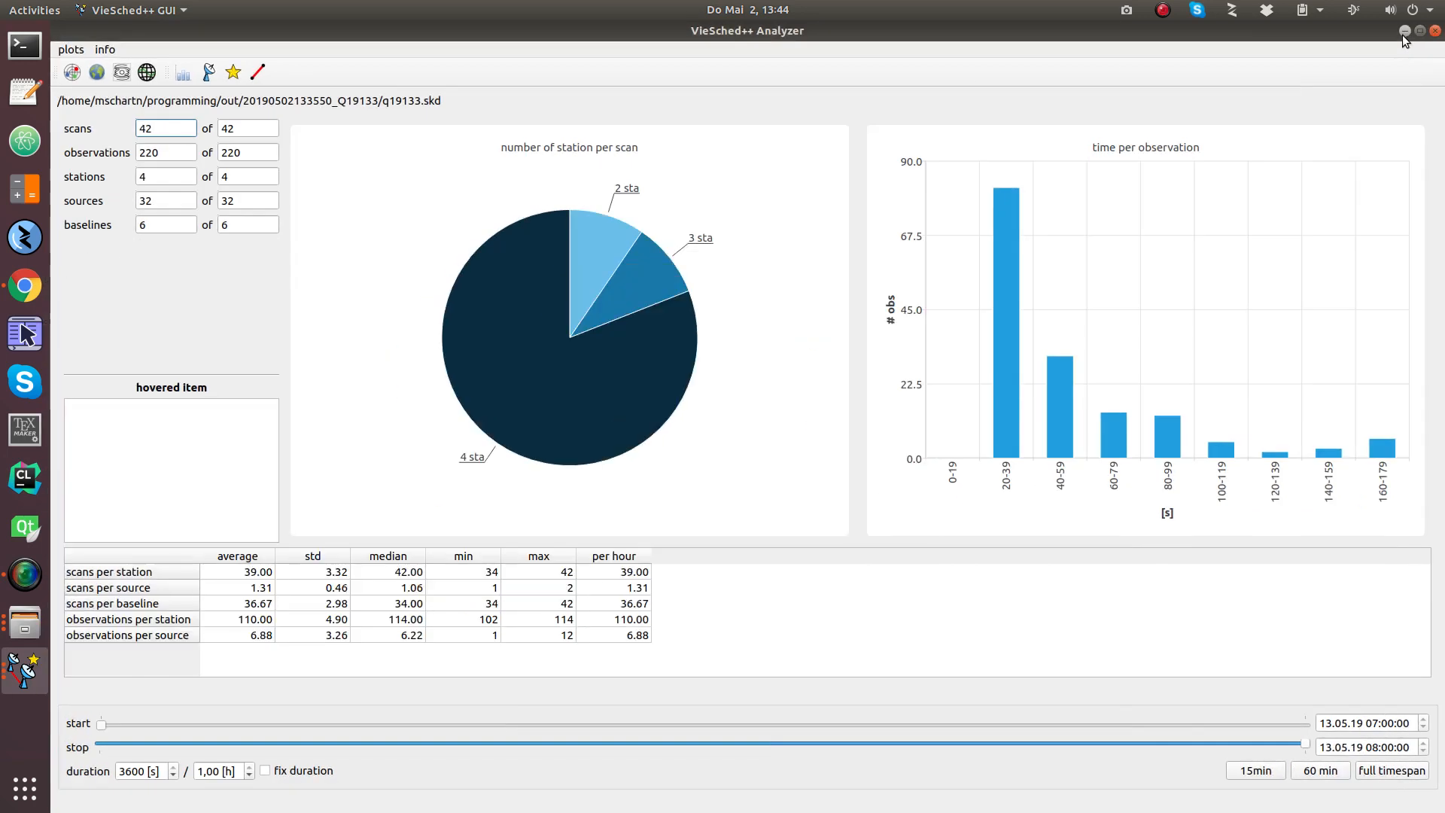
pyautogui.click(1403, 31)
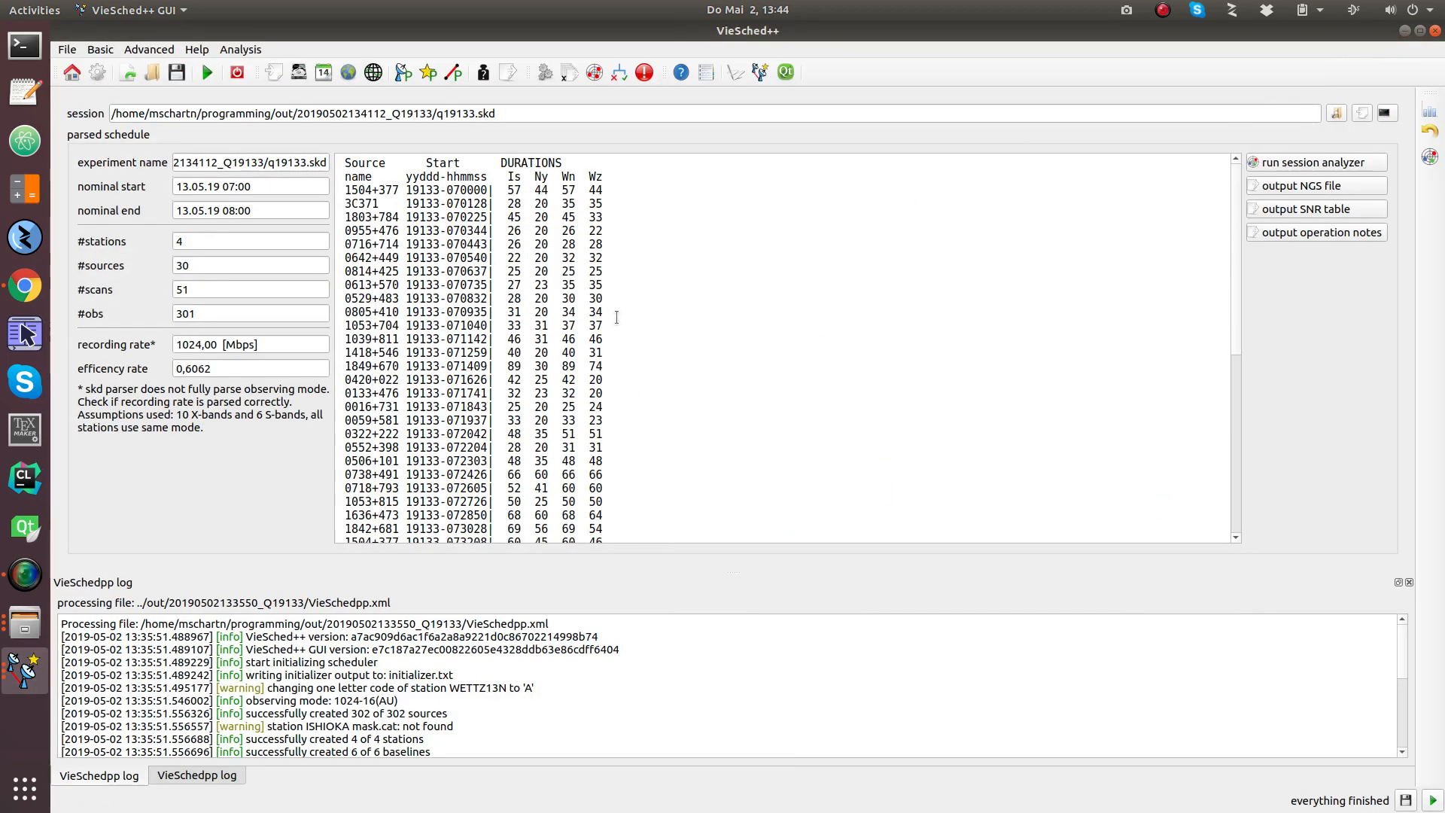